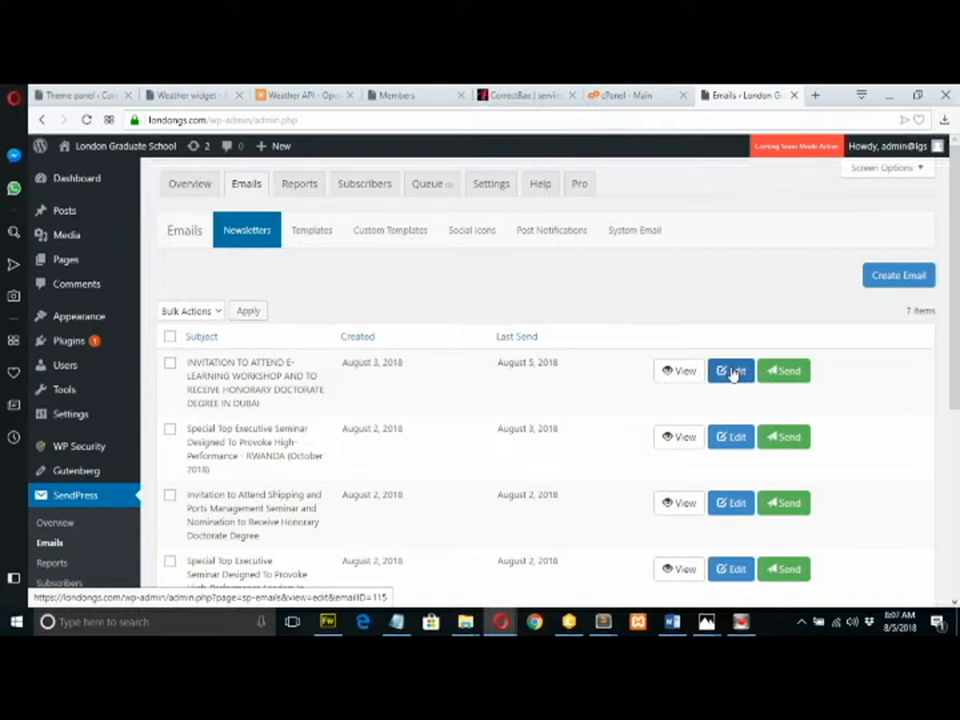
Go to SendPress Subscribers, scroll the lists table, and start a new list with Create List.
drag(956, 287, 955, 322)
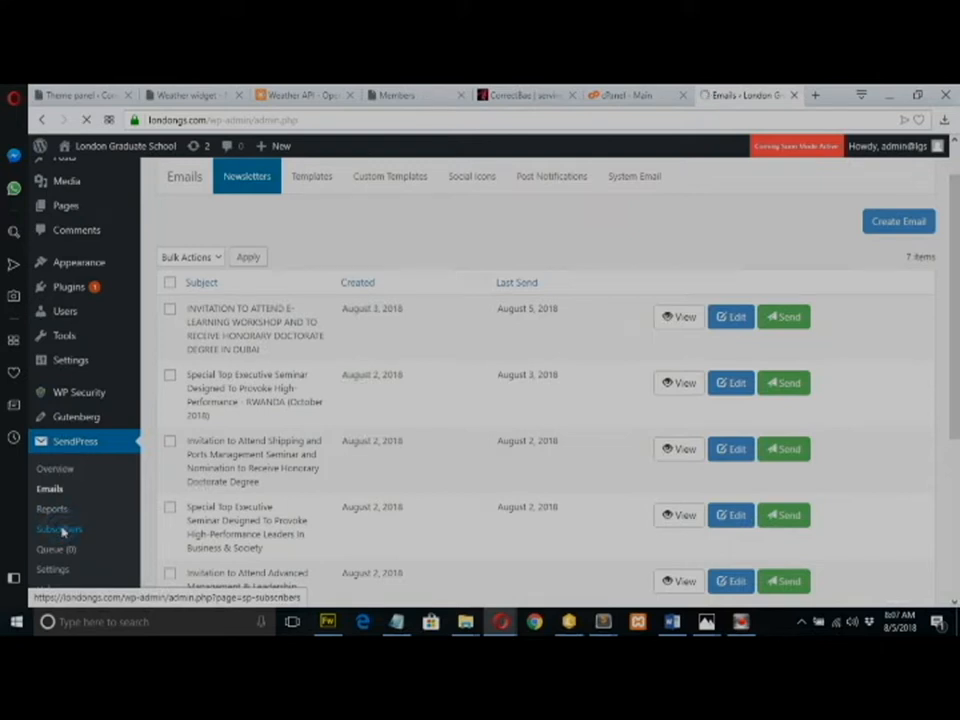
click(61, 532)
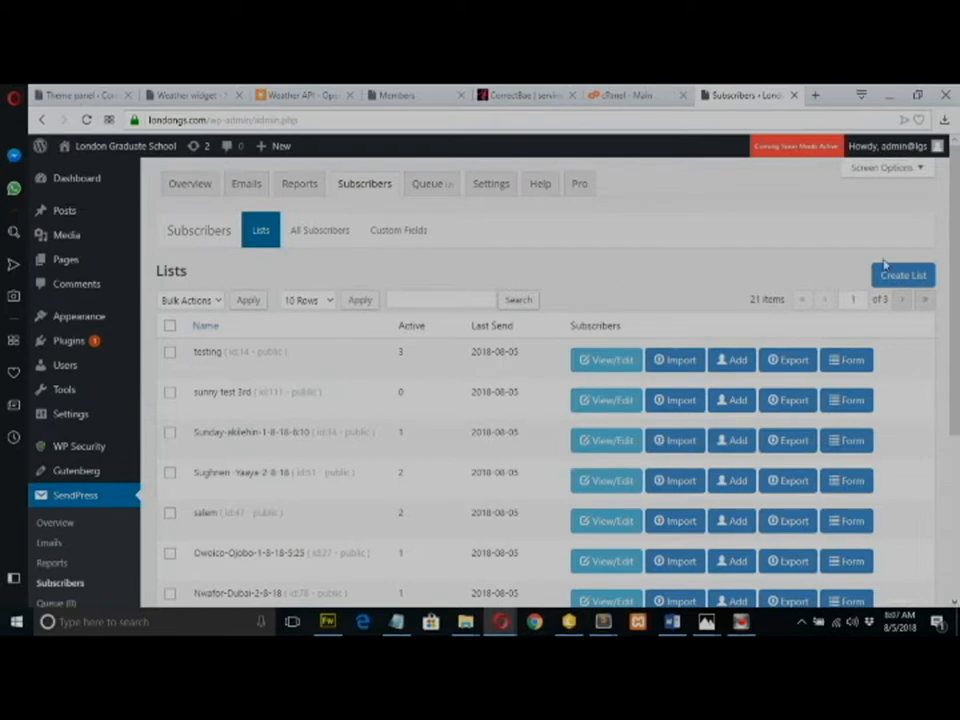
scroll(884, 264, down, 3)
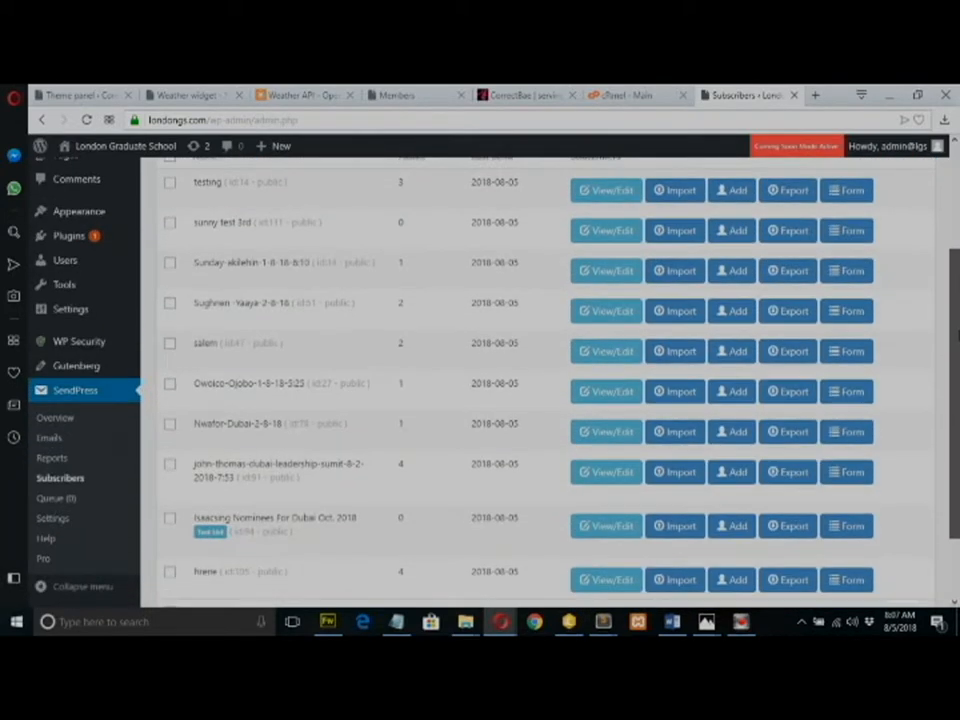
scroll(958, 335, down, 2)
drag(958, 373, 945, 249)
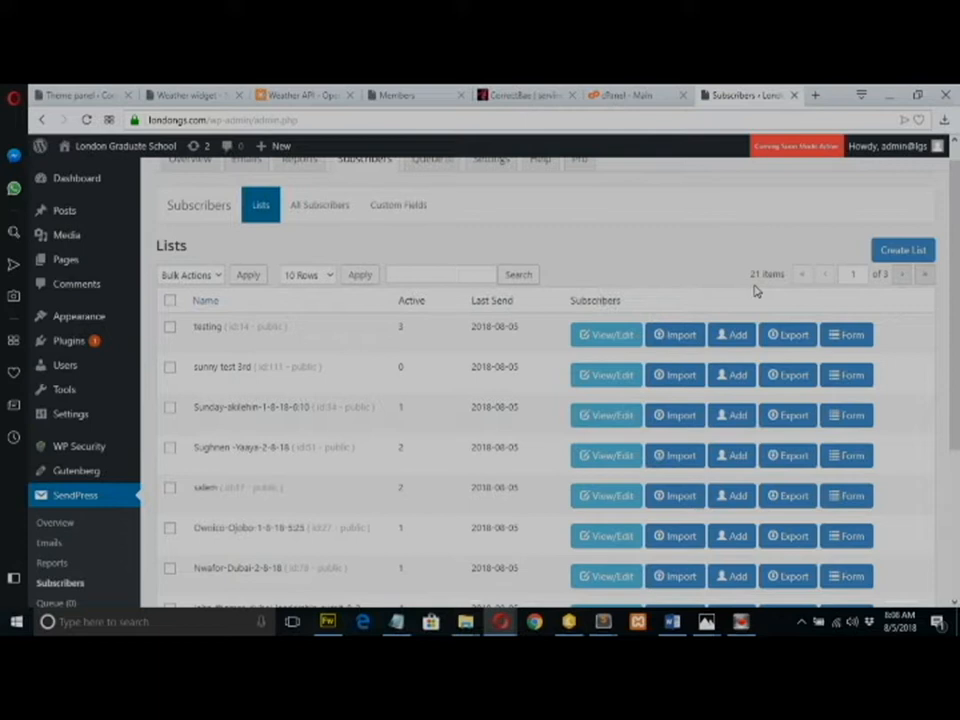
click(885, 258)
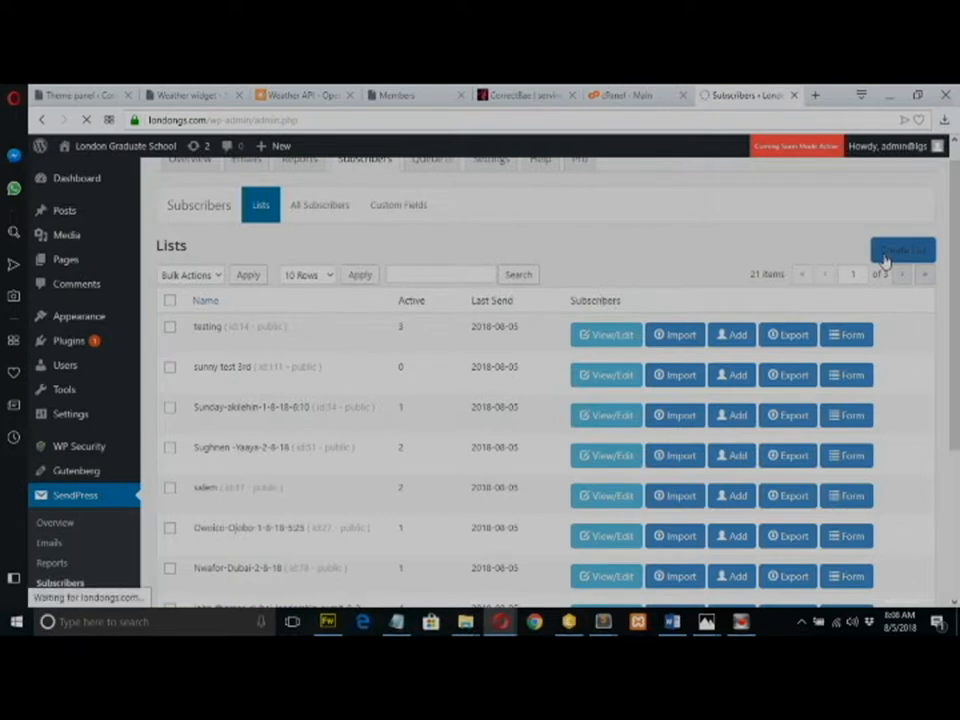
Name the new list with the owner's name plus 'dubai-leadership-sumit-4-8-2018' and save it.
click(200, 295)
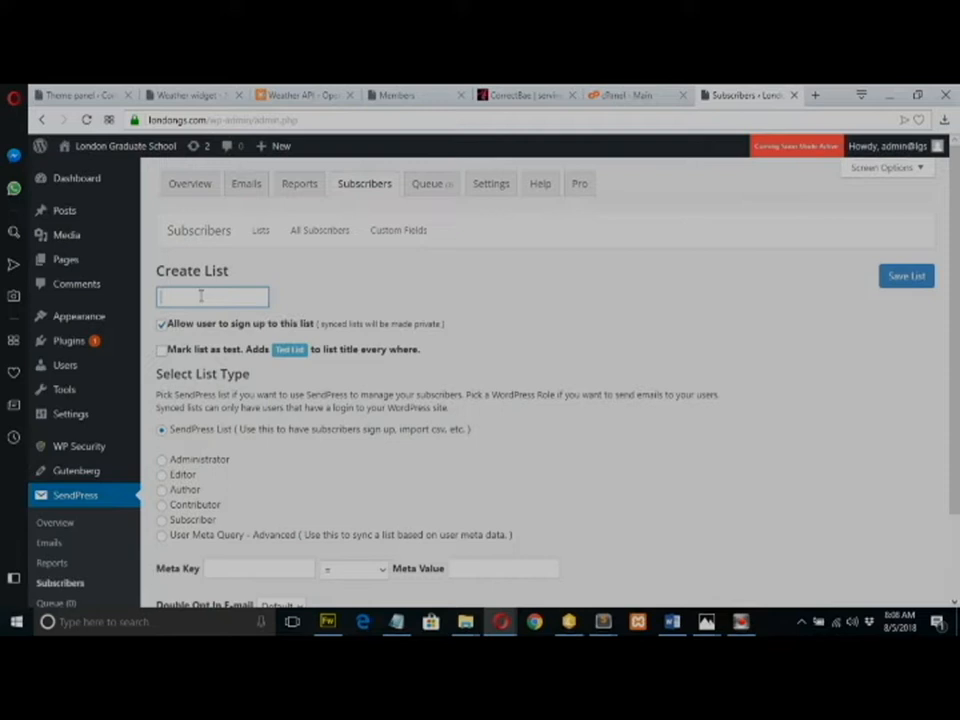
text(john)
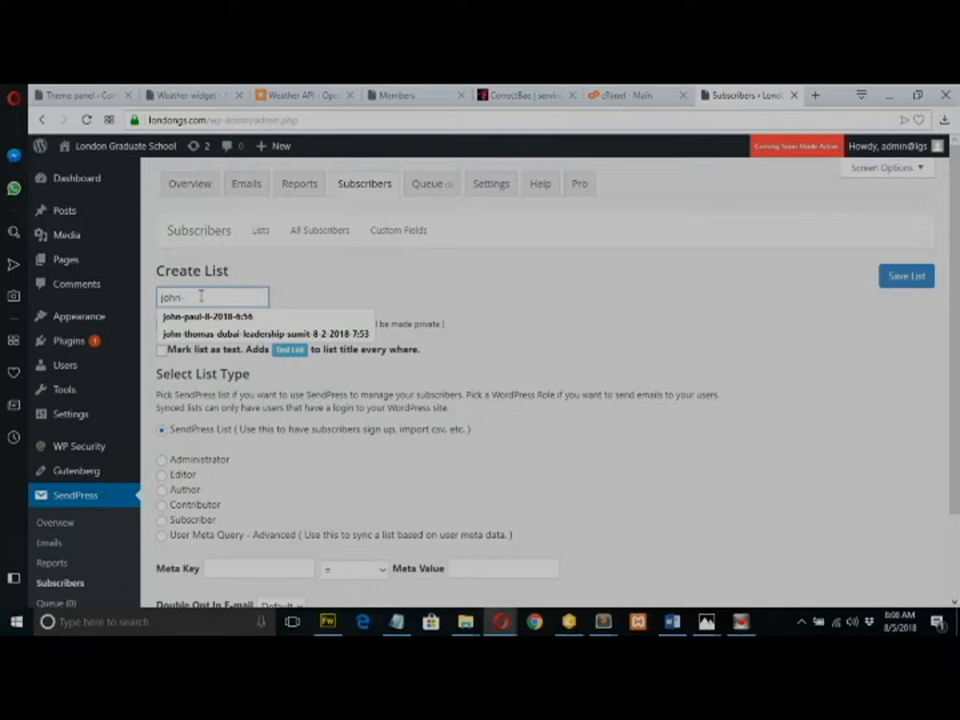
text( doe)
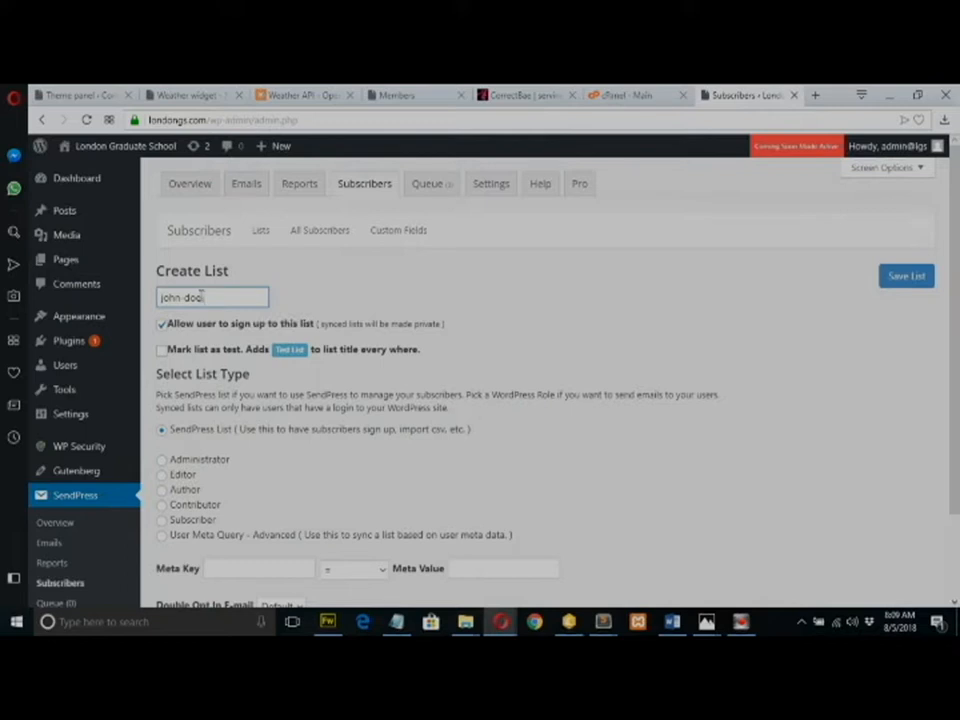
text(-dubai-leadersh)
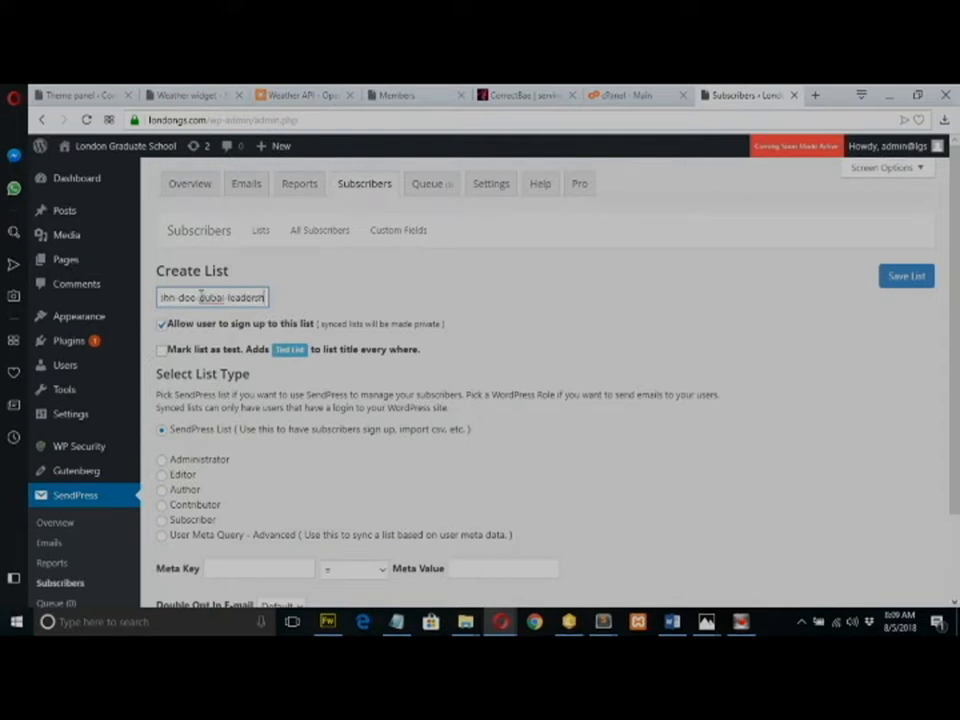
text(ip-sumit-)
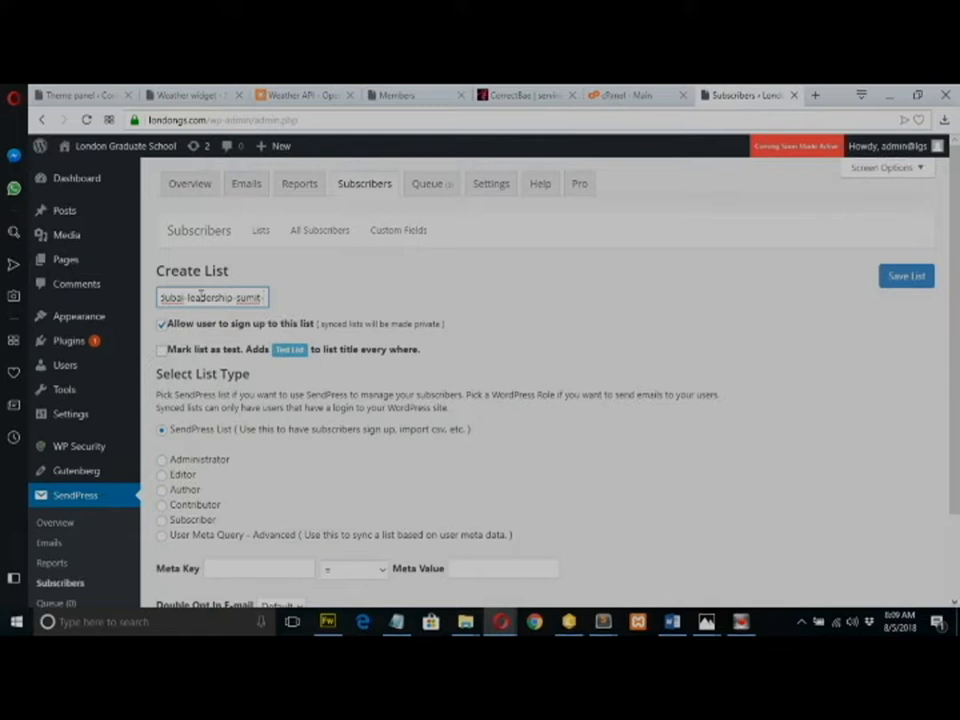
text(4)
text(-)
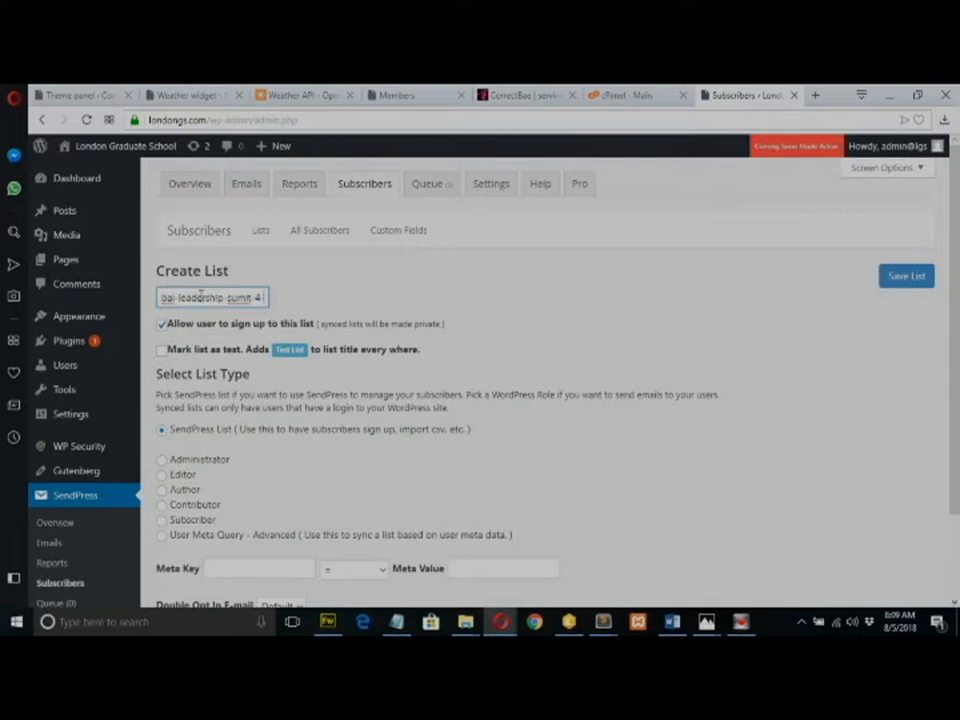
text(8-201)
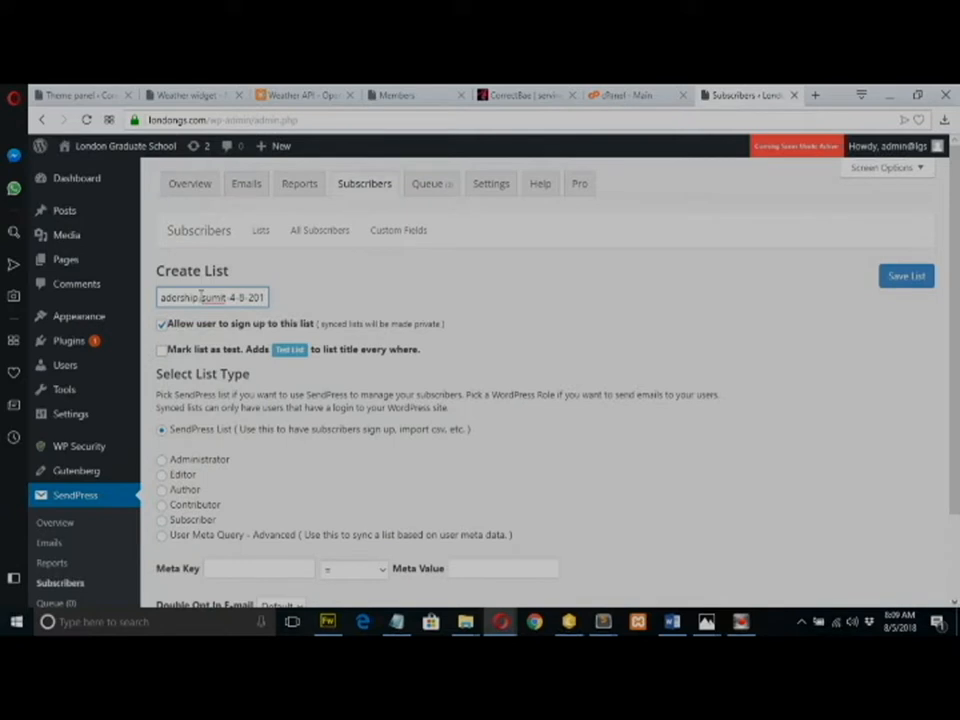
text(8)
text( B)
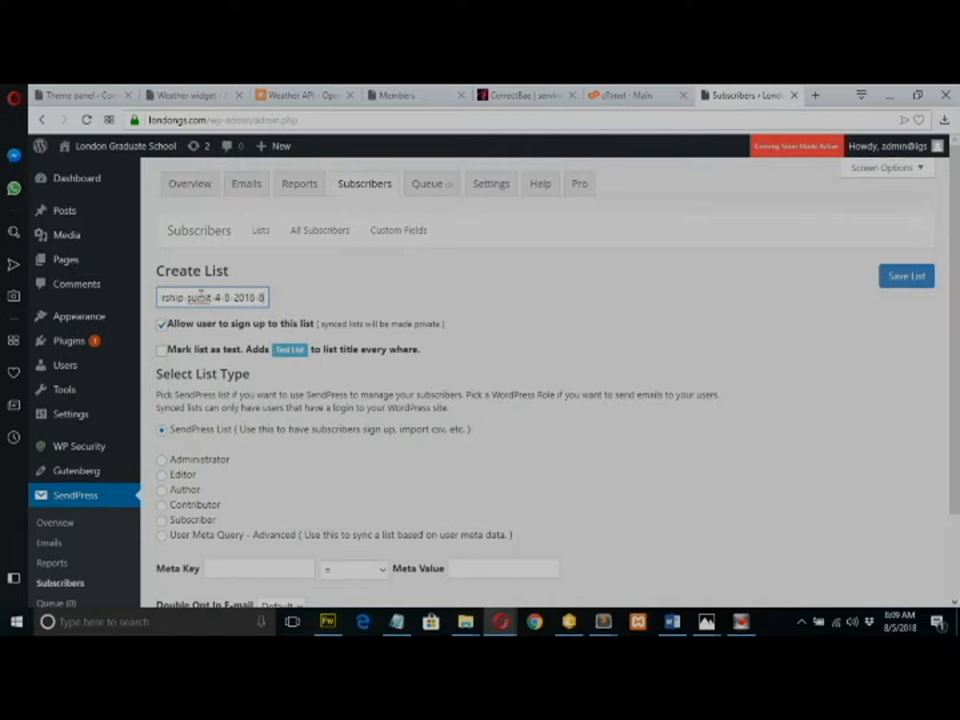
text(a)
text(t)
text(9)
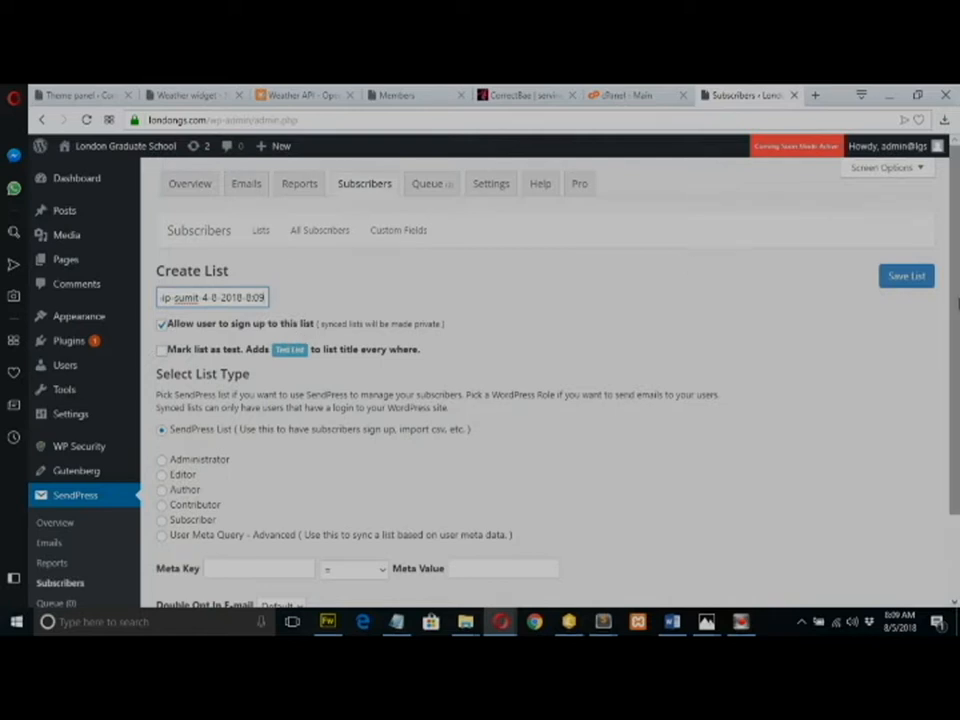
click(906, 284)
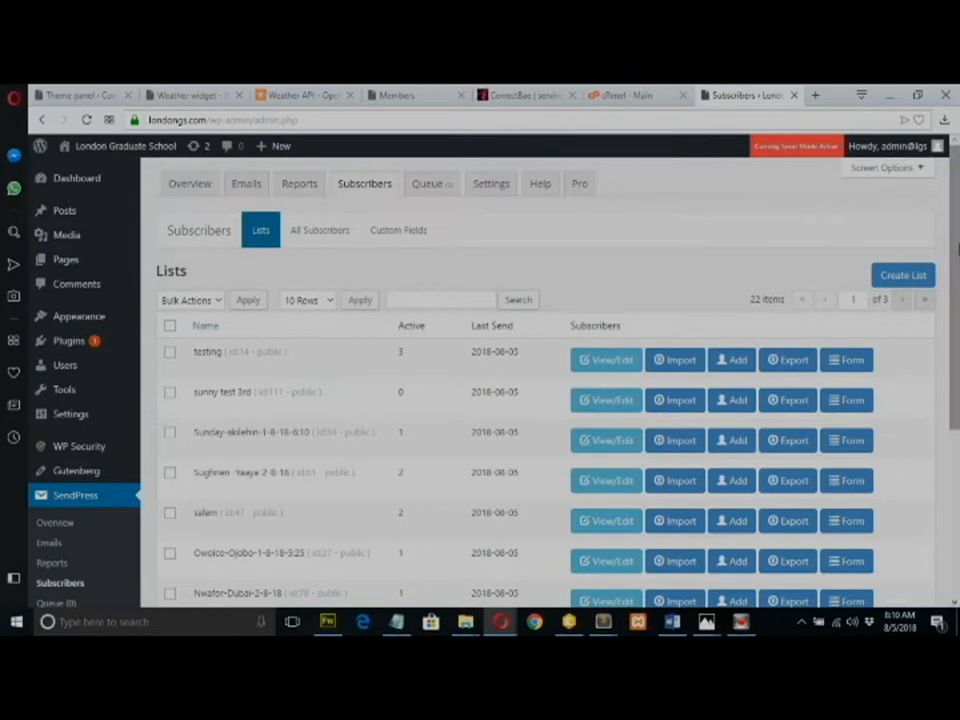
Scroll through the Lists table to check the new list is among the 22 lists.
scroll(957, 312, down, 1)
scroll(957, 312, down, 1)
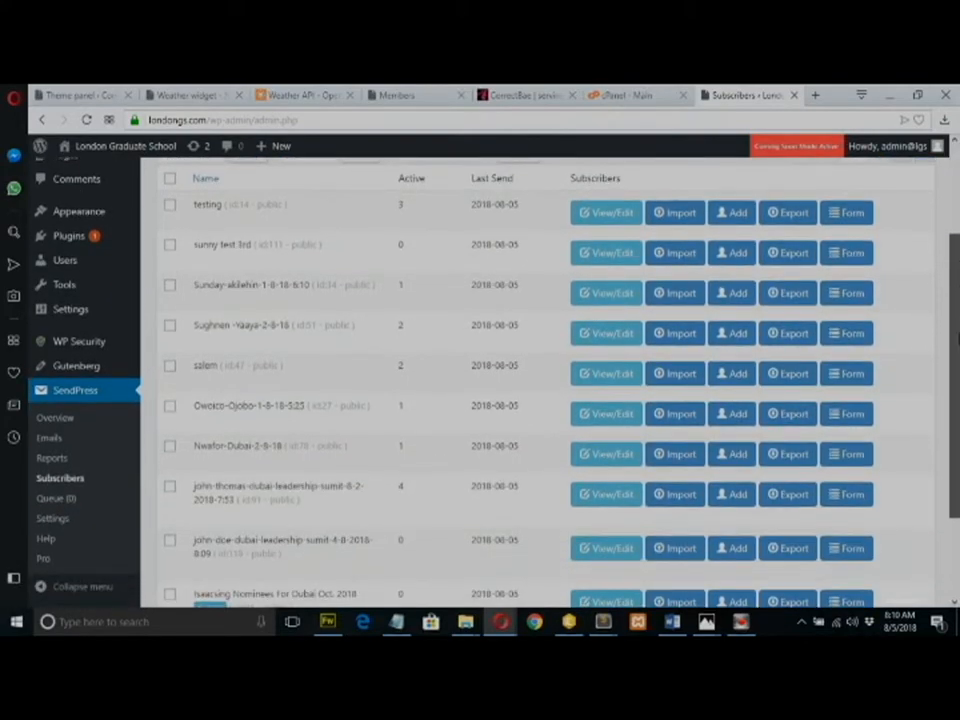
scroll(957, 312, down, 2)
scroll(956, 436, up, 2)
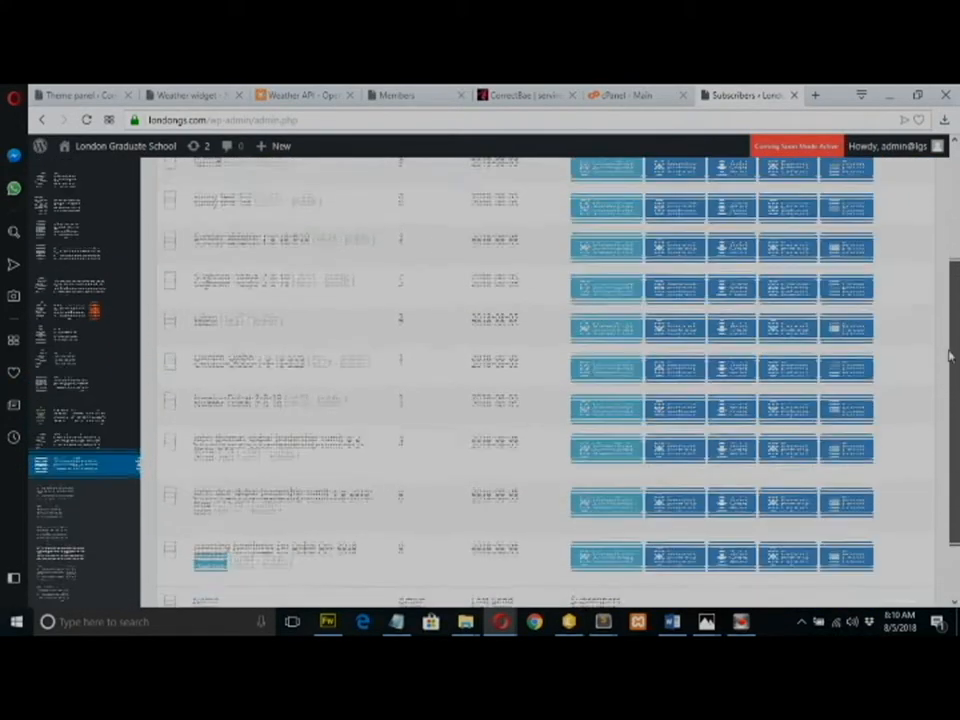
scroll(946, 316, up, 1)
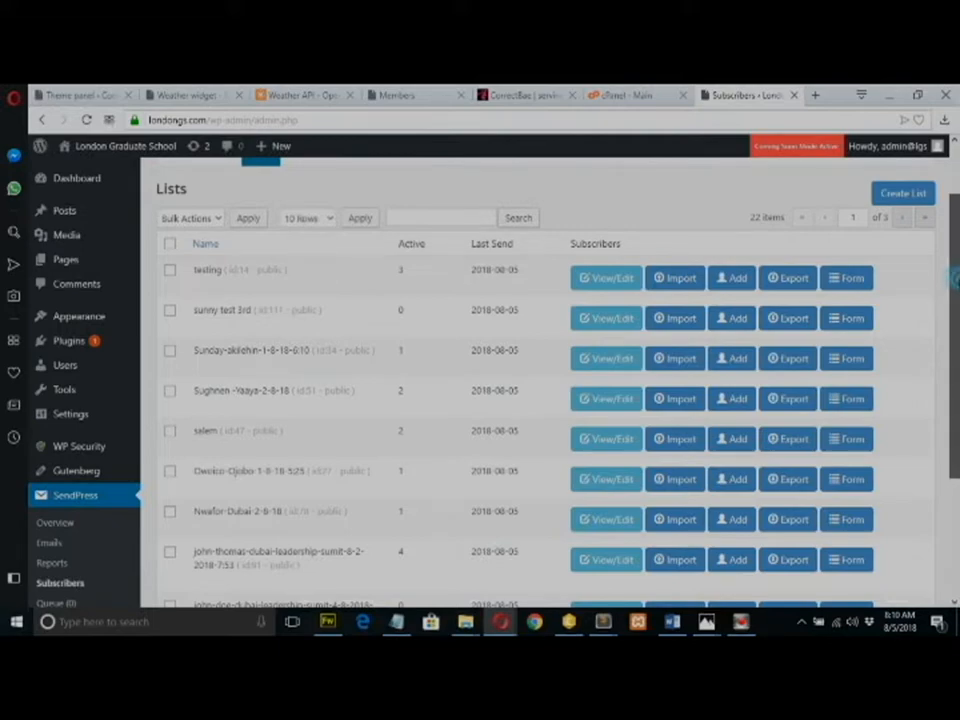
scroll(944, 300, down, 1)
drag(959, 352, 953, 261)
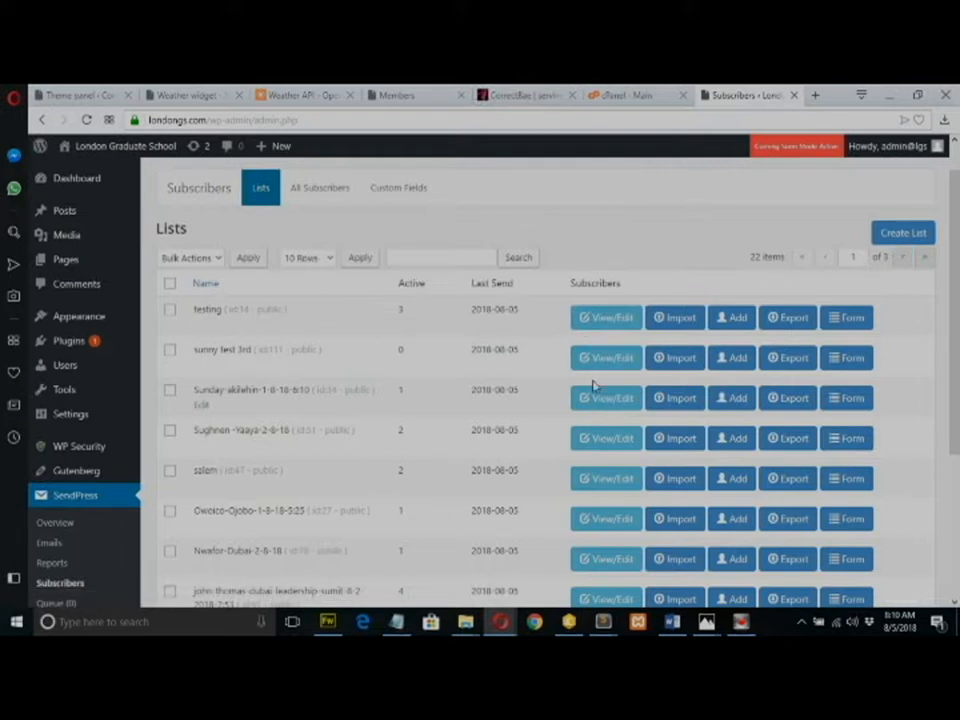
Page through the lists to find the new Dubai summit list and open its Add Subscriber form.
click(926, 261)
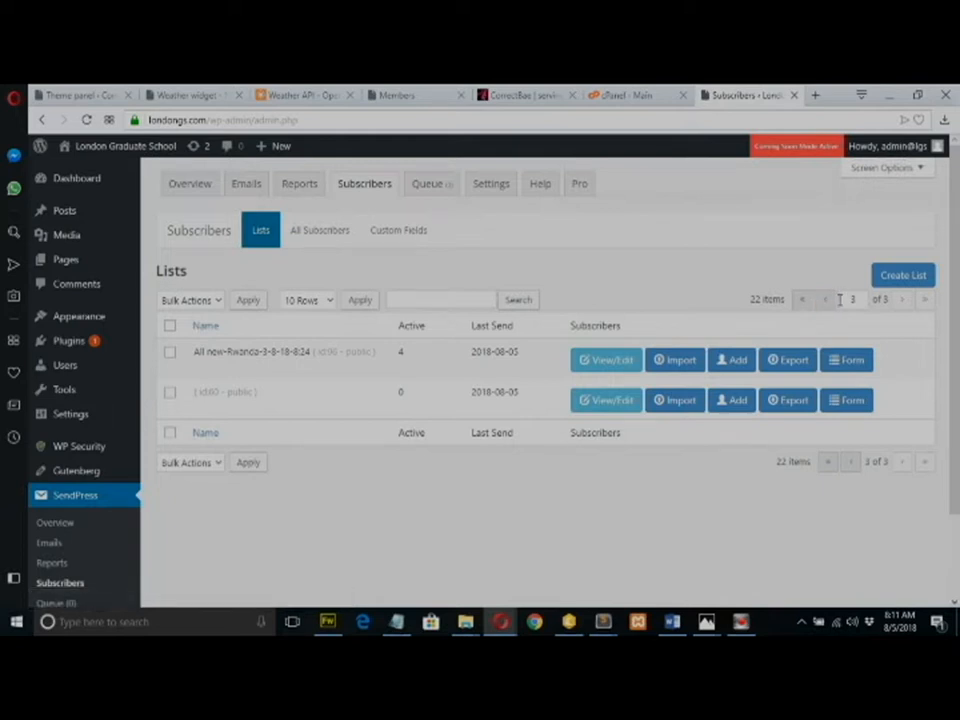
click(823, 301)
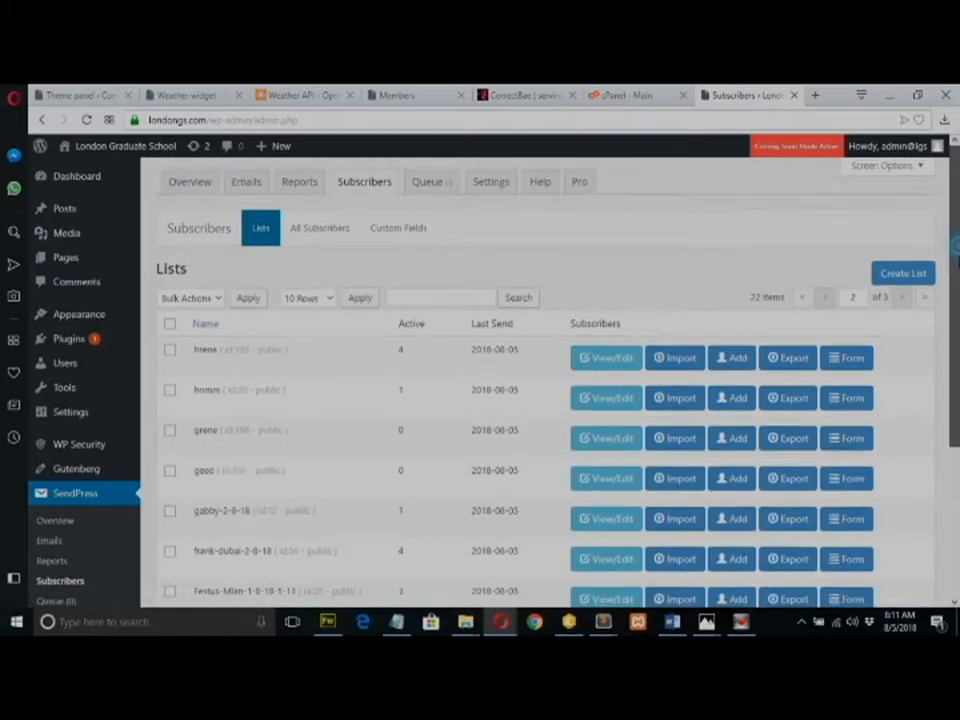
scroll(934, 257, down, 3)
scroll(540, 380, down, 5)
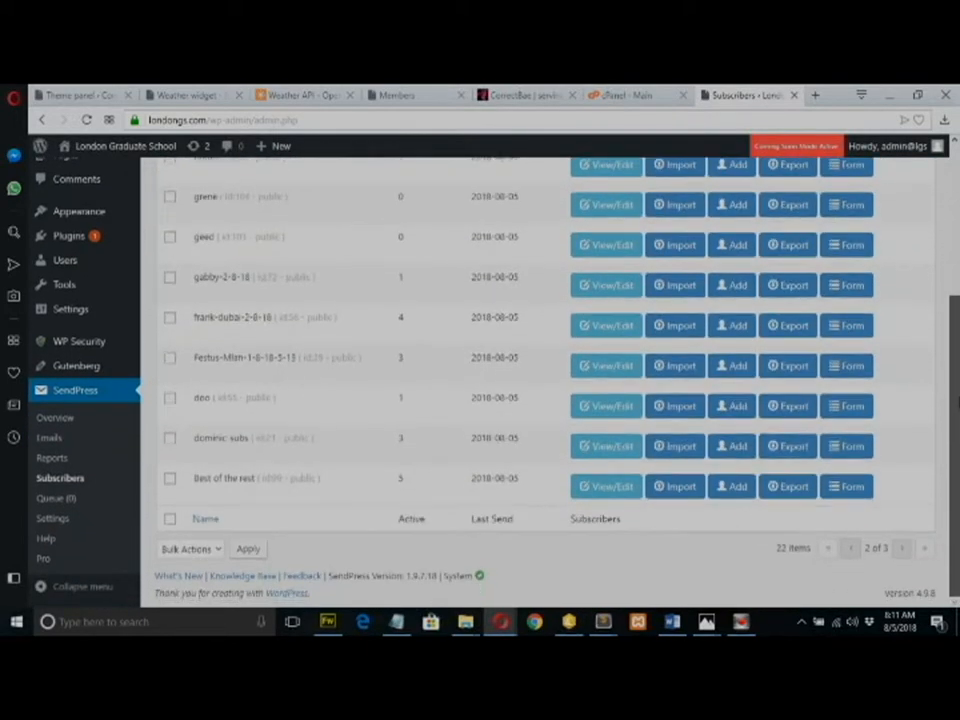
scroll(944, 299, up, 8)
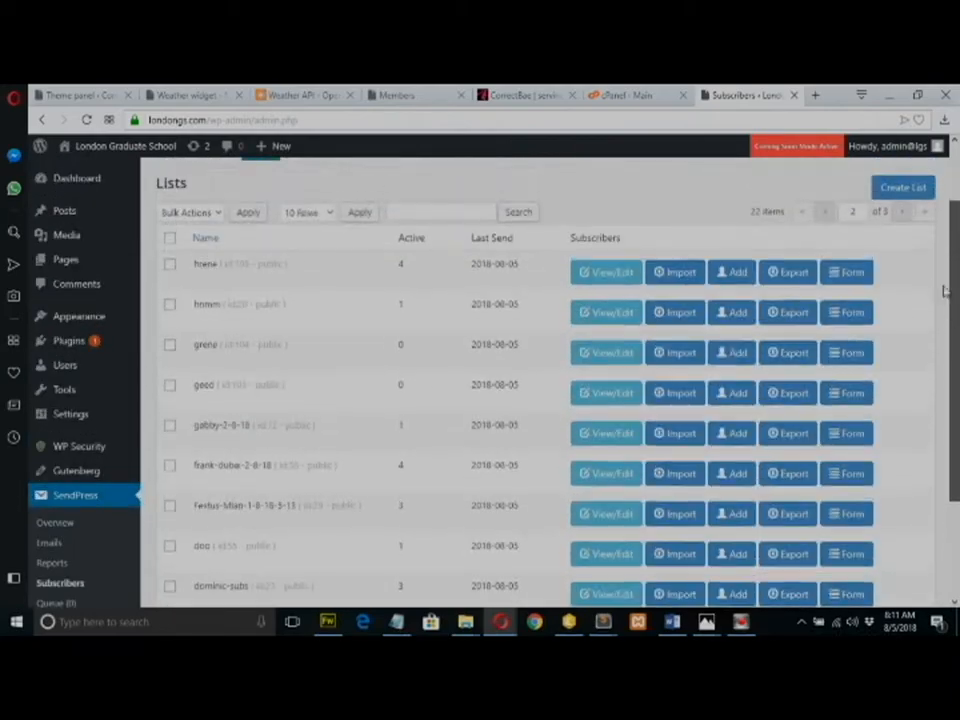
scroll(944, 299, down, 8)
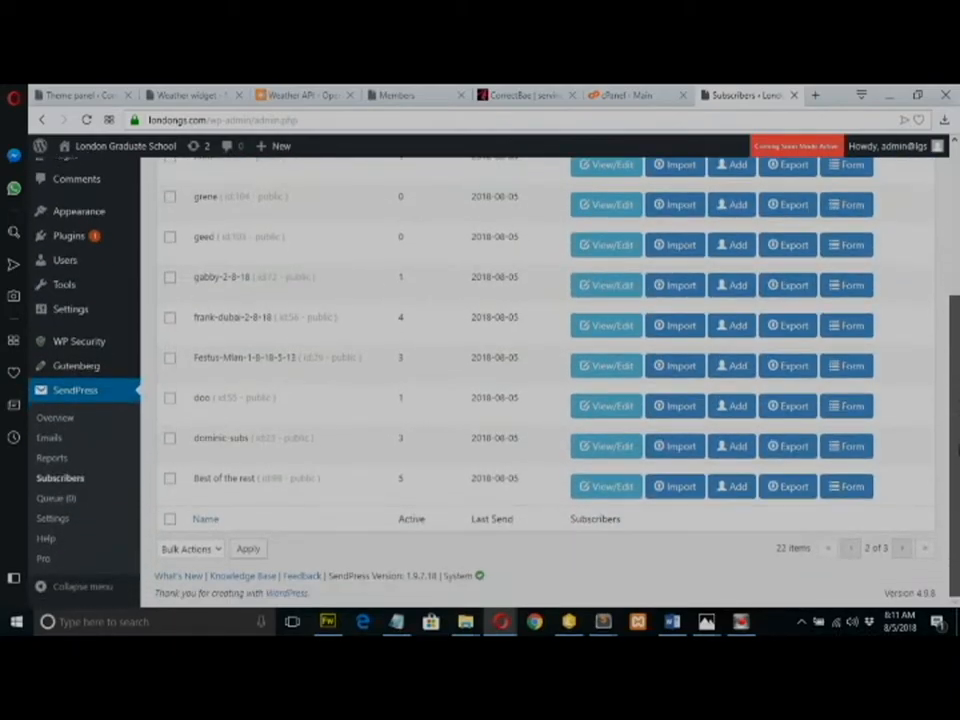
scroll(938, 320, up, 8)
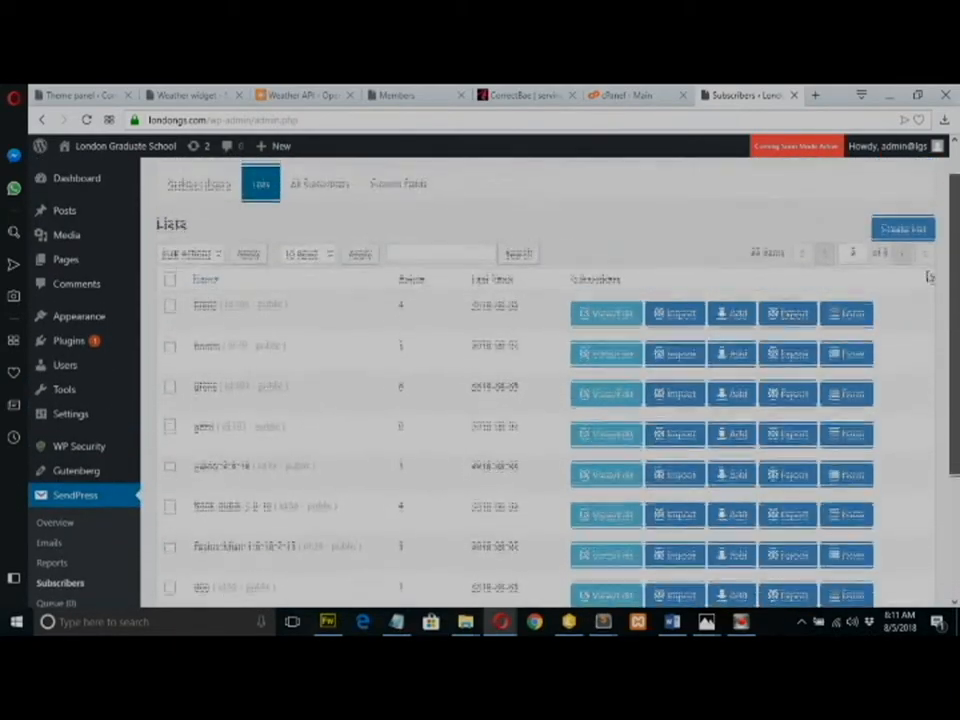
click(825, 262)
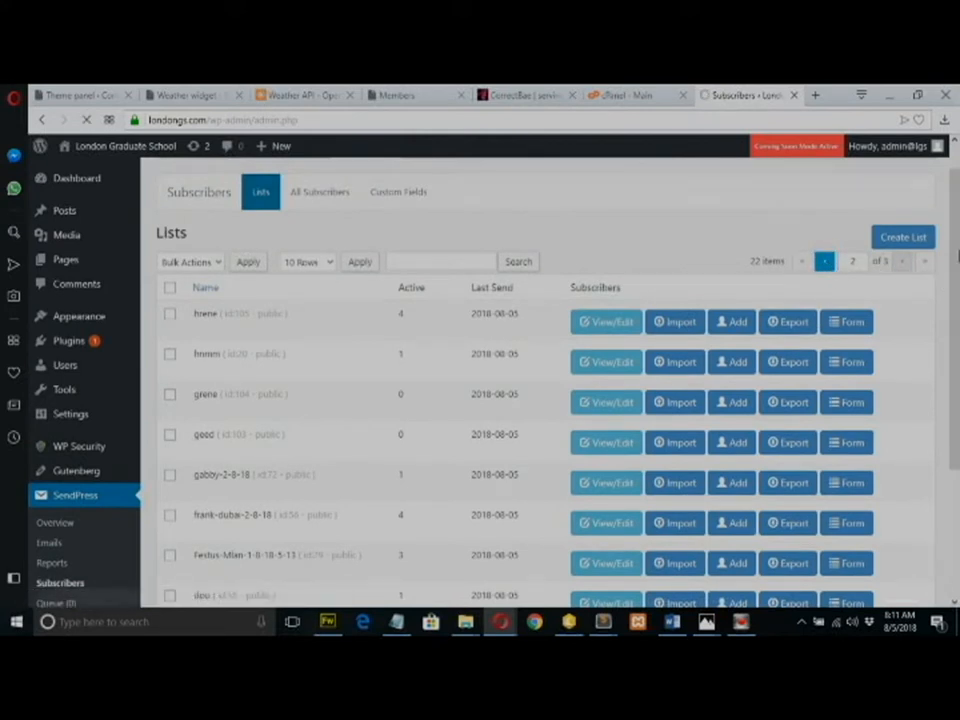
drag(955, 238, 958, 403)
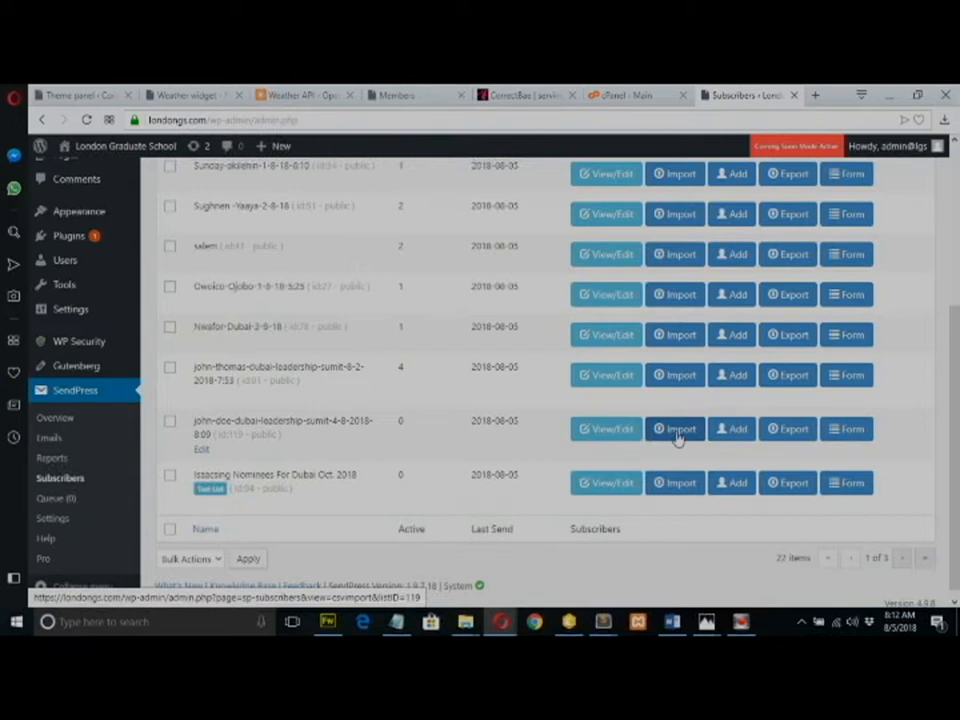
click(733, 433)
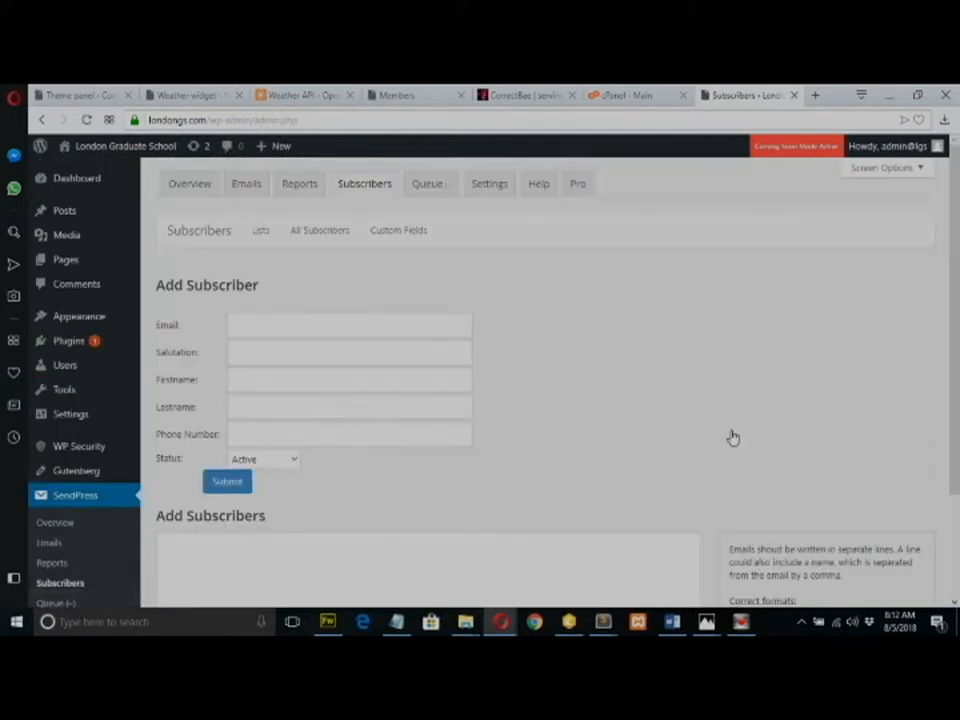
Enter the subscriber's email address and the salutation 'Hon.'.
click(275, 320)
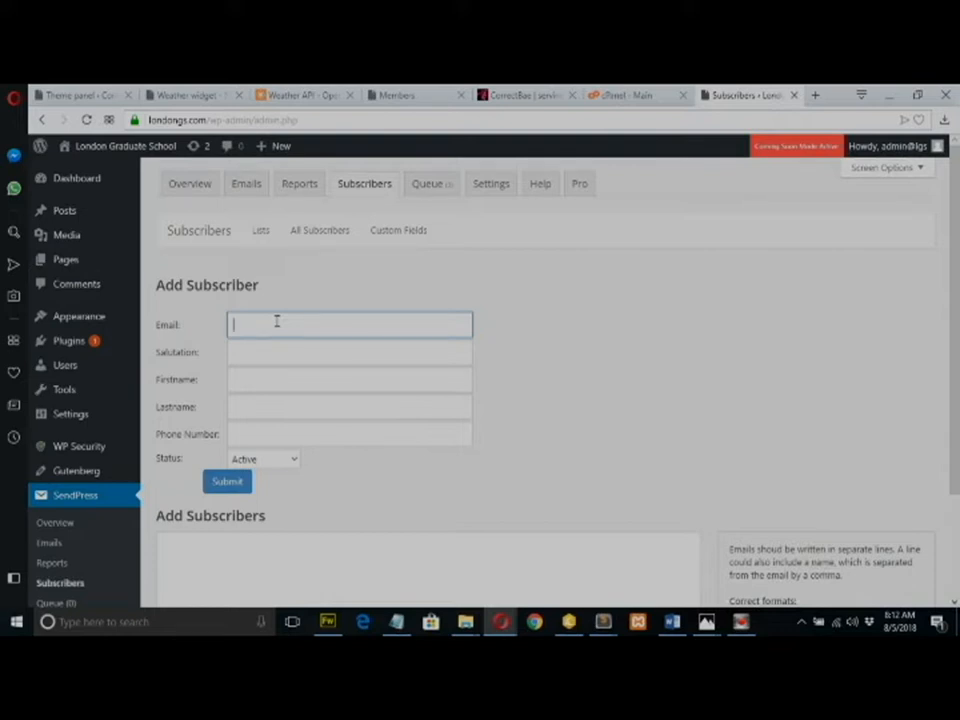
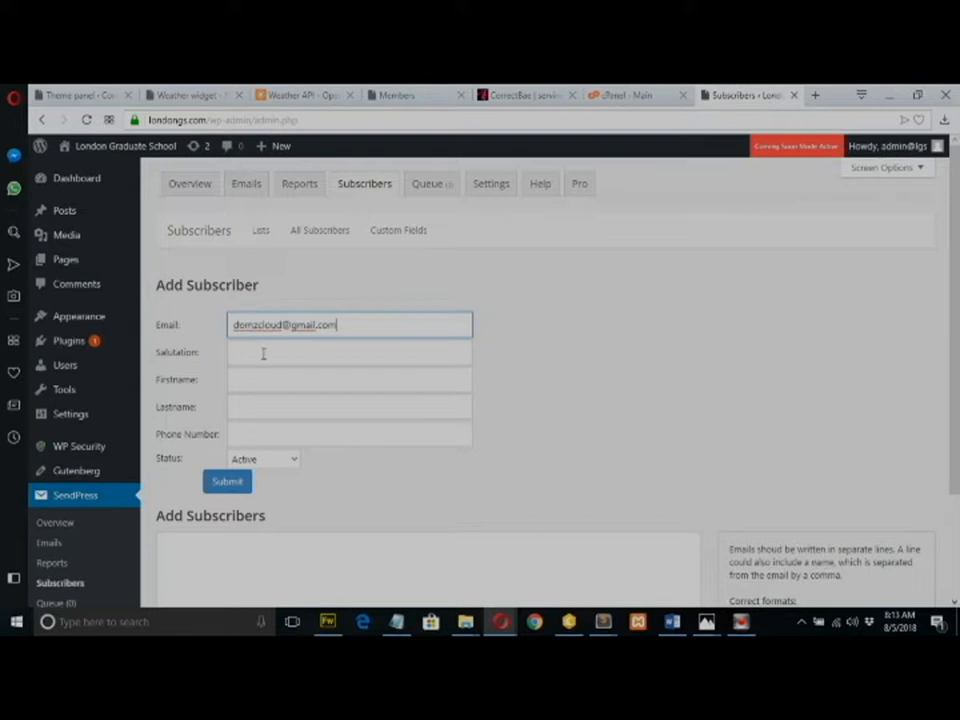
click(268, 354)
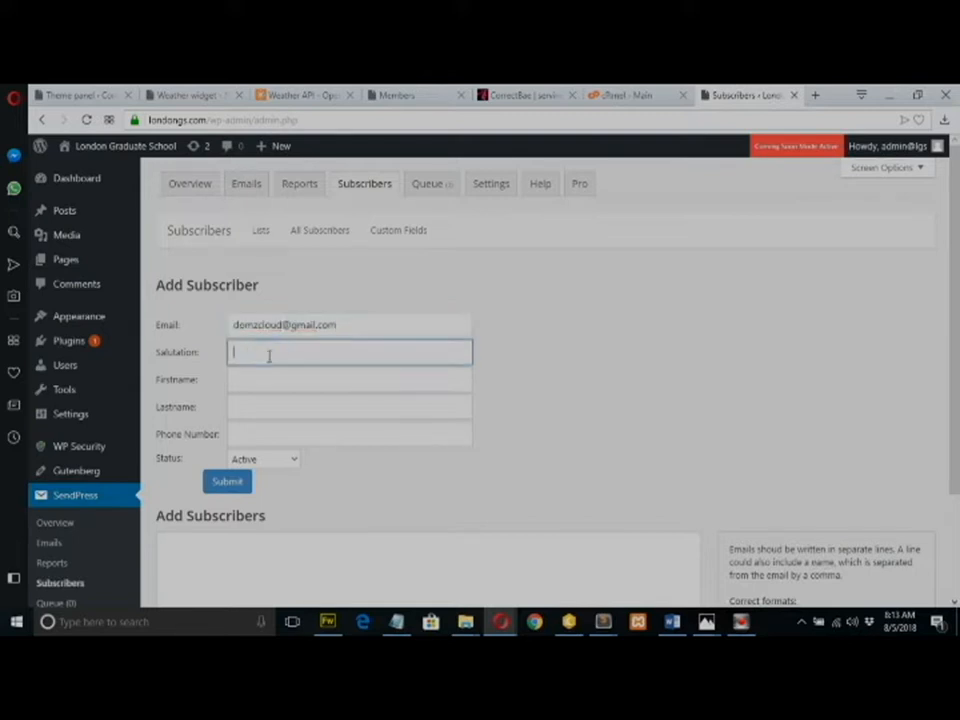
text(H)
key(BackSpace)
text(n.)
Fill in the subscriber's first and last name and submit them as an active subscriber.
click(280, 378)
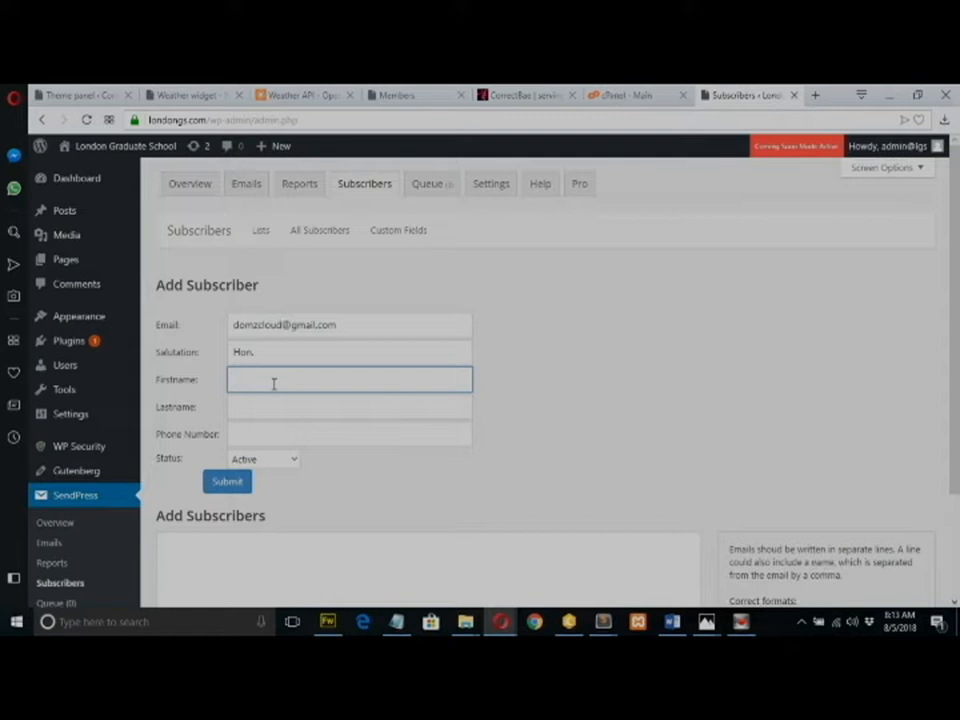
click(258, 405)
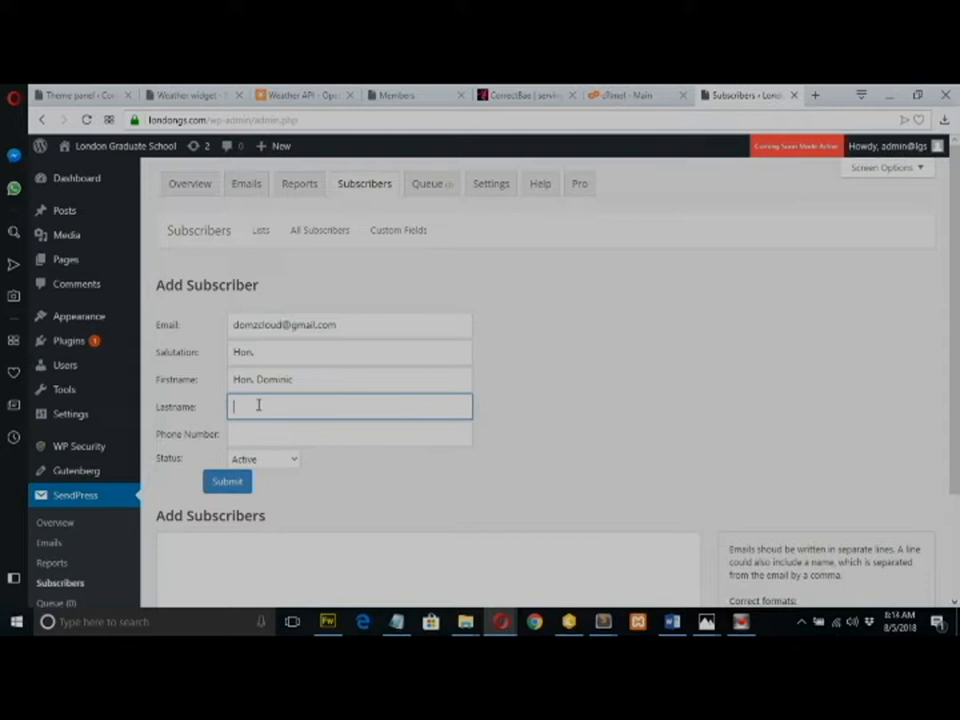
click(259, 435)
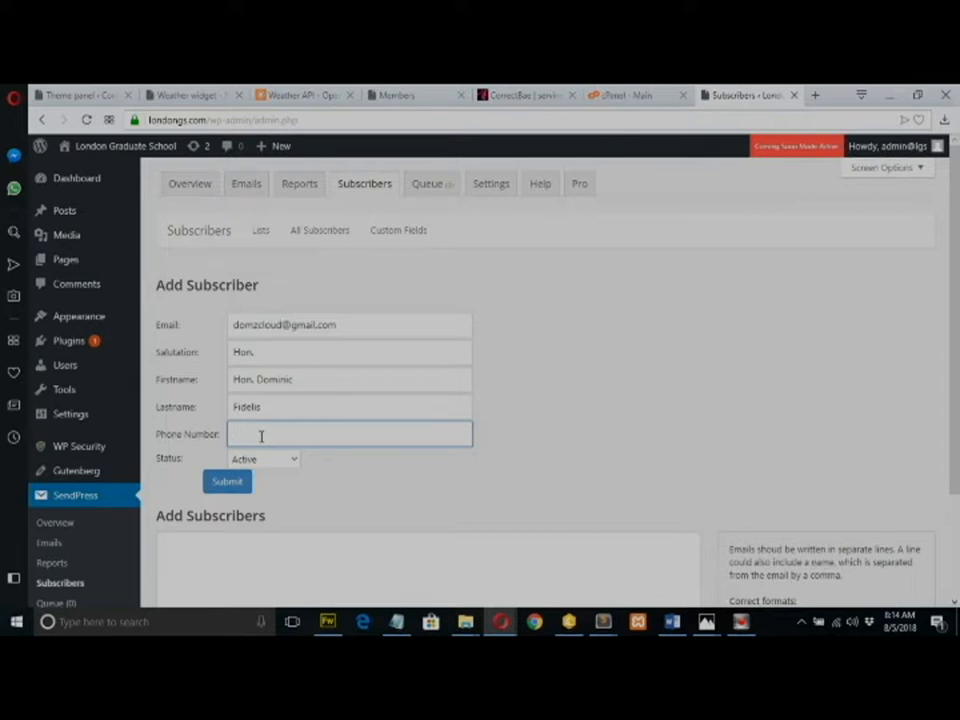
click(228, 485)
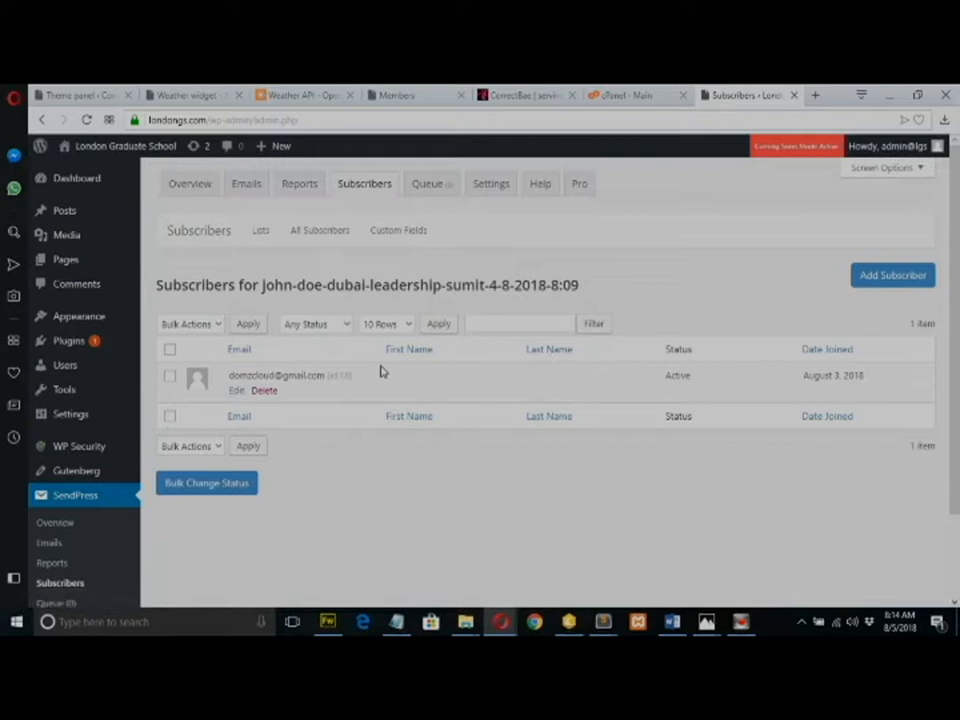
Open a blank Add Subscriber form for the Dubai summit list.
click(877, 286)
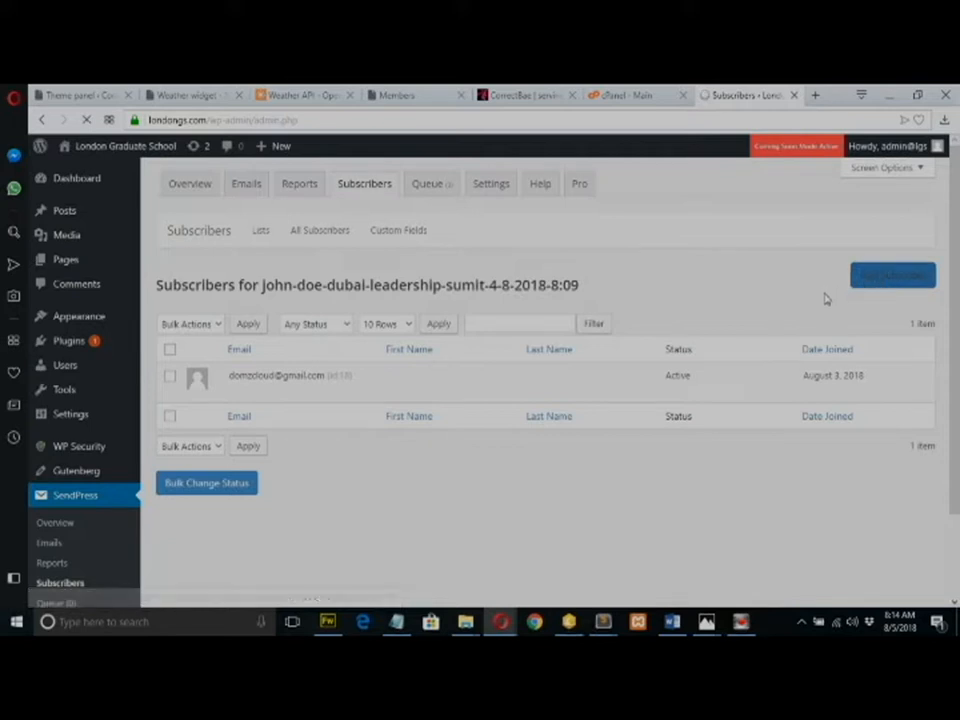
Add a second subscriber using the suggested email address plus their first and last name.
click(268, 324)
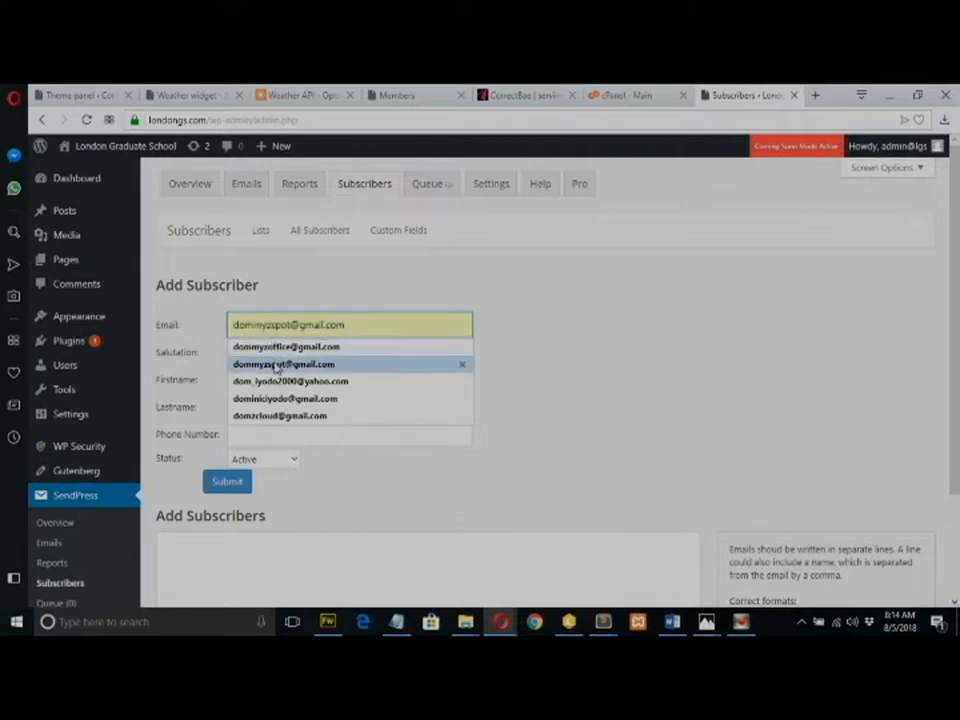
click(276, 364)
click(240, 353)
click(255, 376)
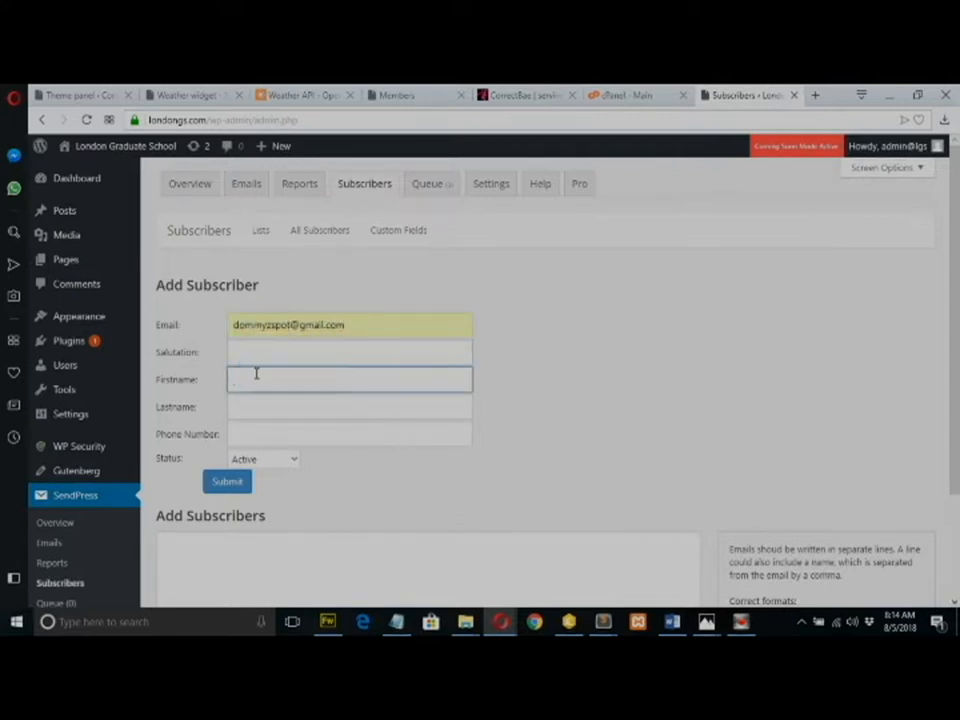
click(270, 412)
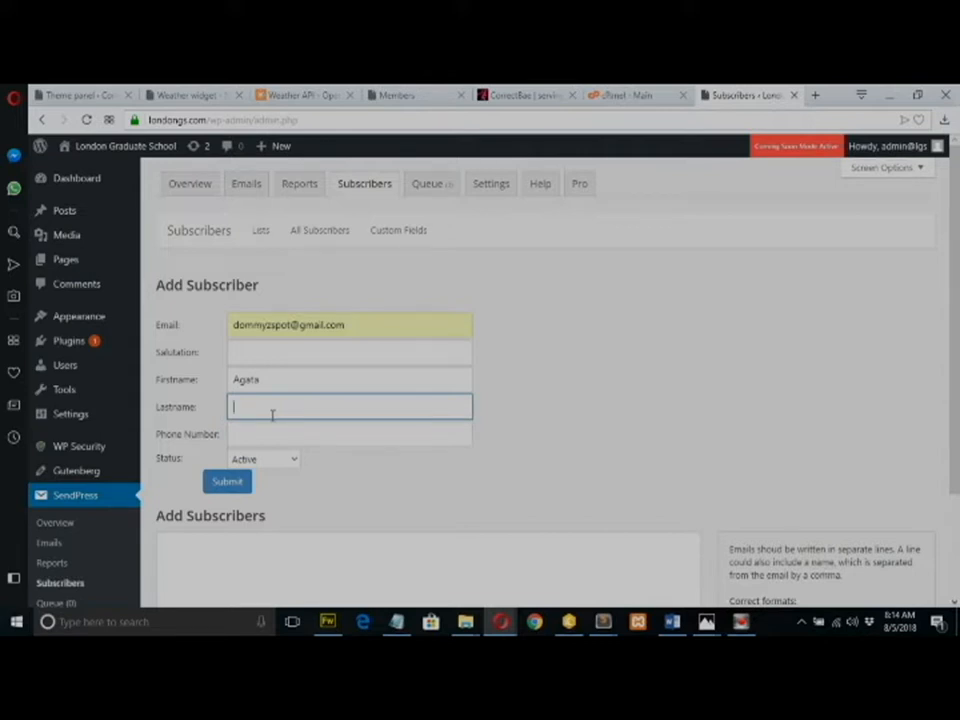
click(227, 484)
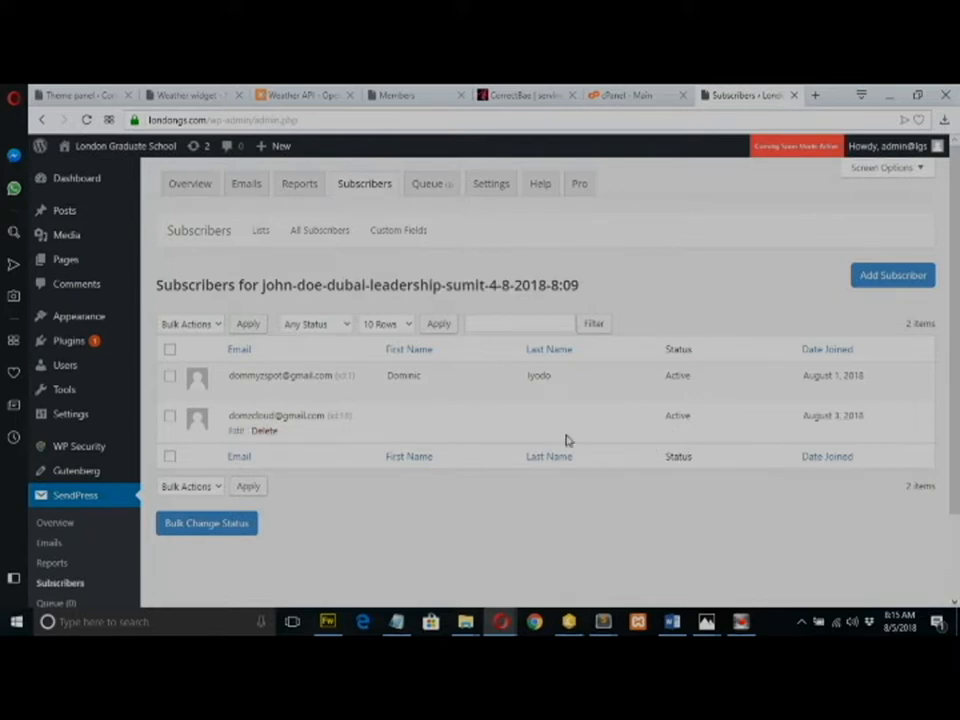
Add a third subscriber with their email address, first name and last name.
click(882, 278)
click(412, 349)
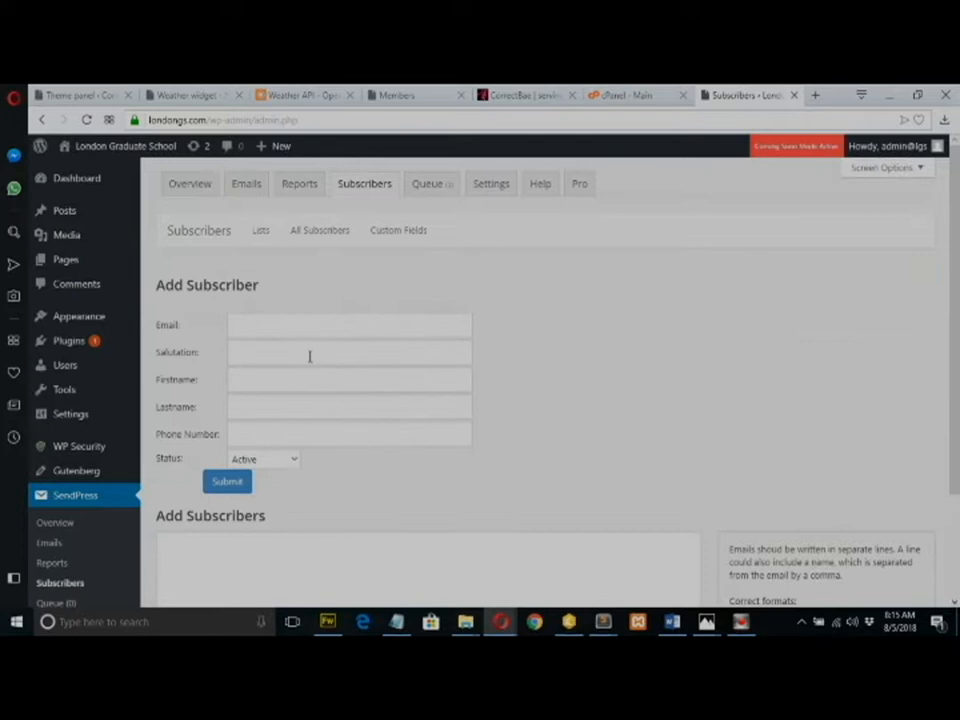
click(248, 327)
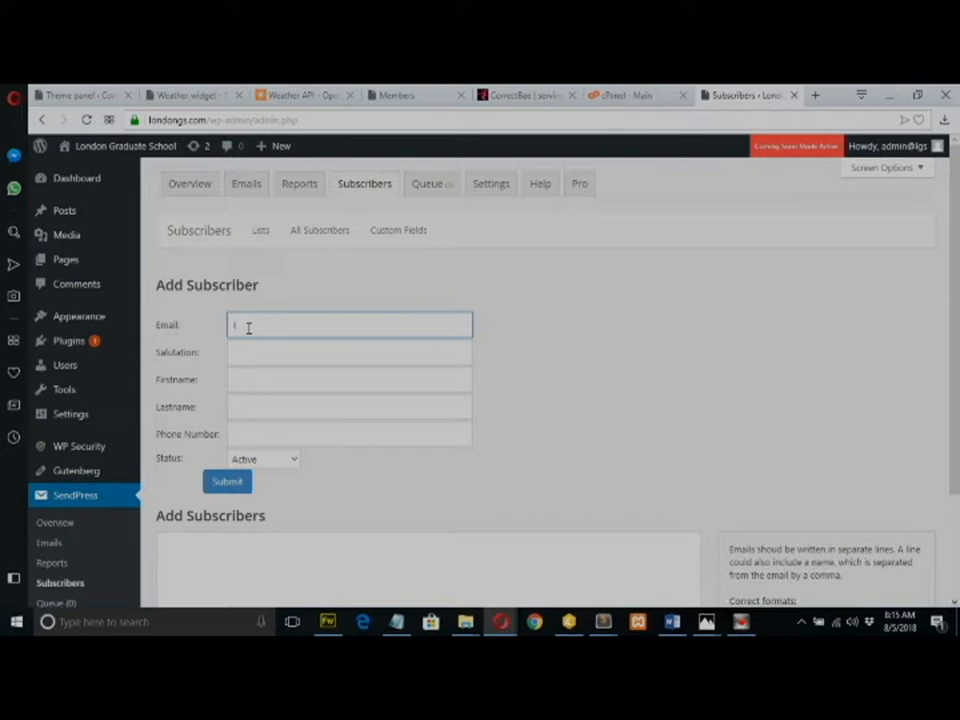
click(268, 375)
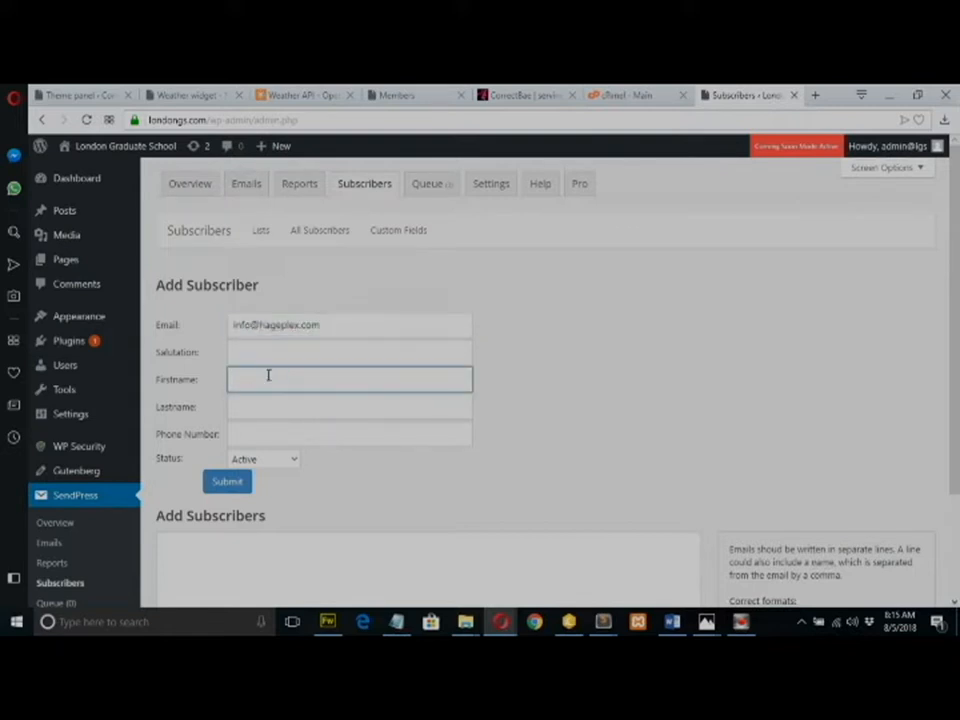
key(Tab)
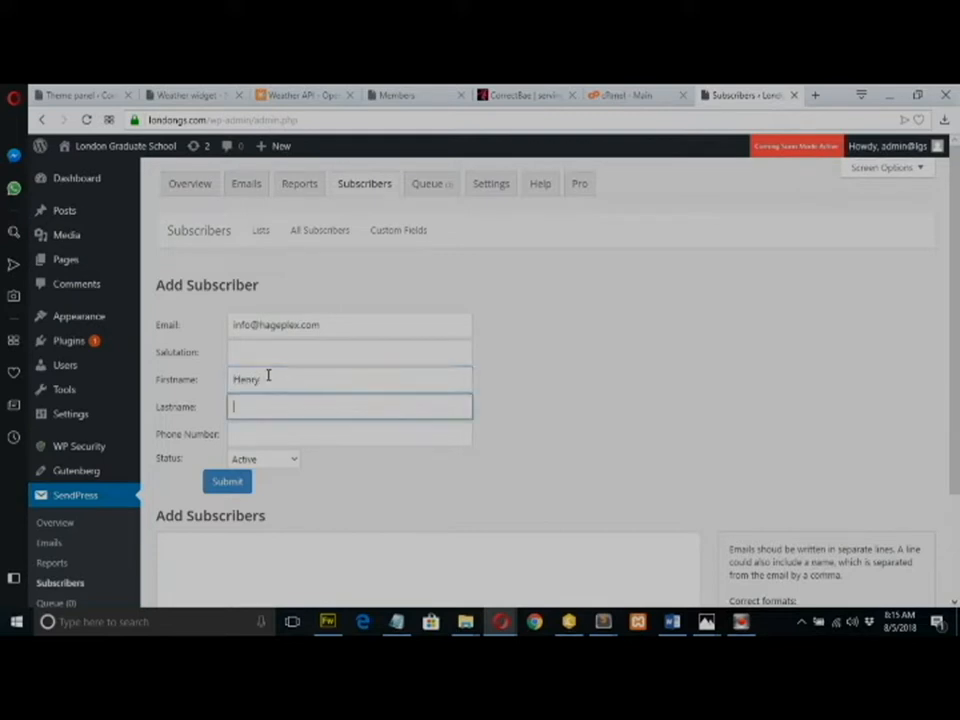
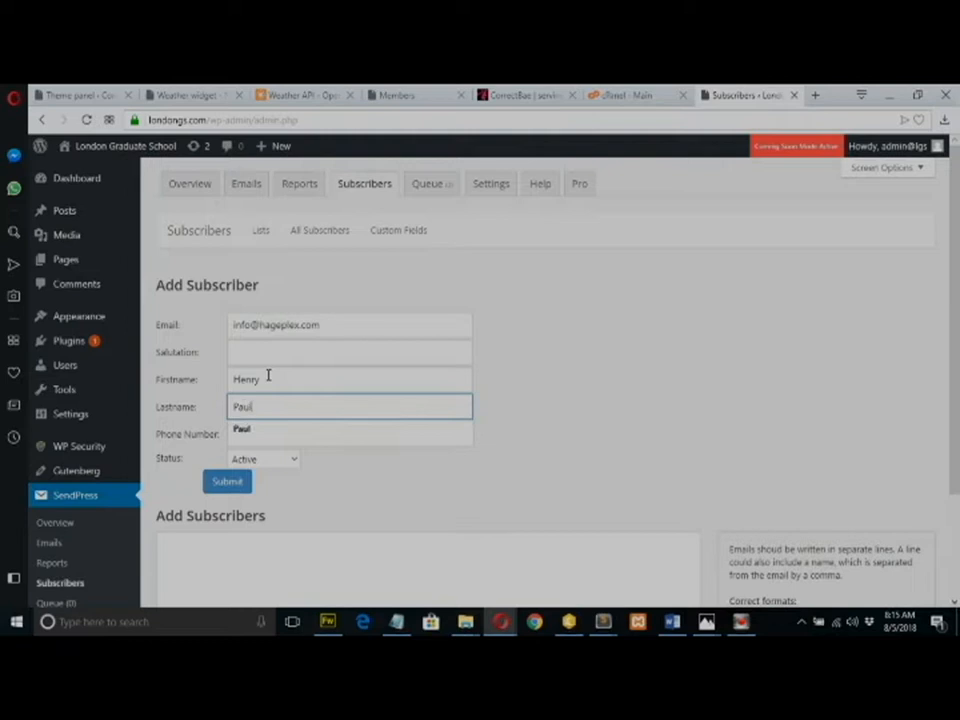
click(238, 489)
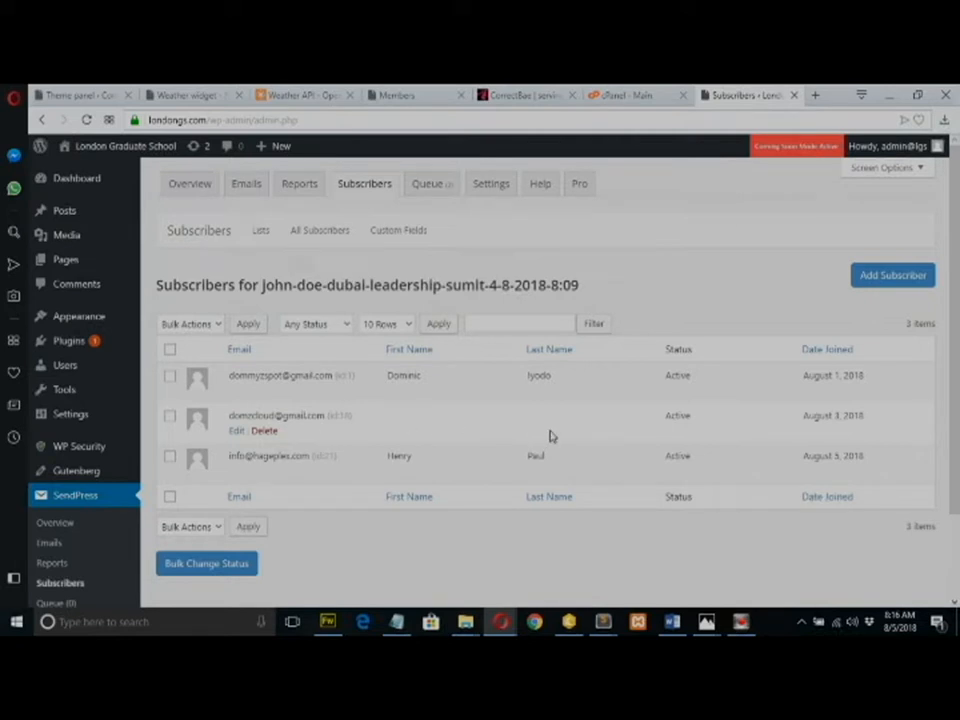
Correct the second subscriber's first and last name, save the record, and go back.
click(237, 431)
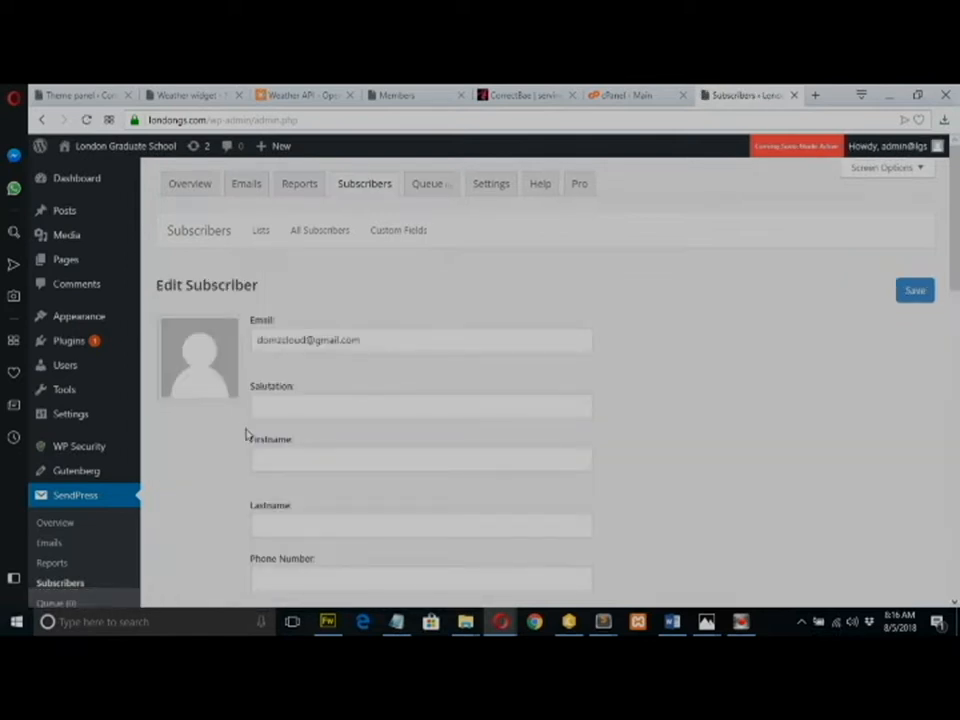
click(308, 388)
click(304, 403)
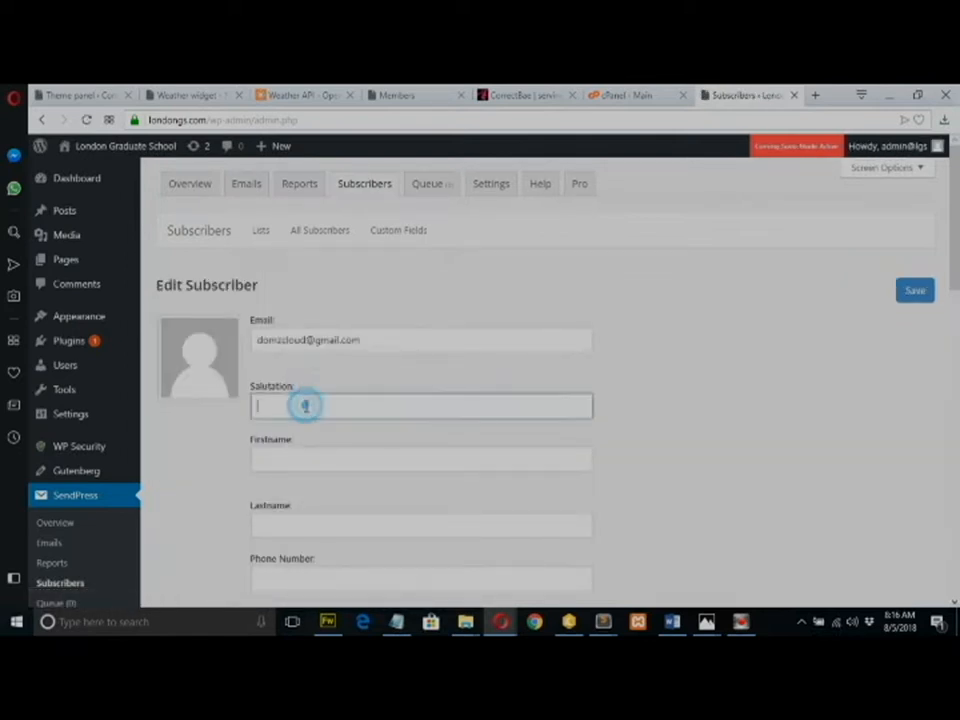
click(291, 459)
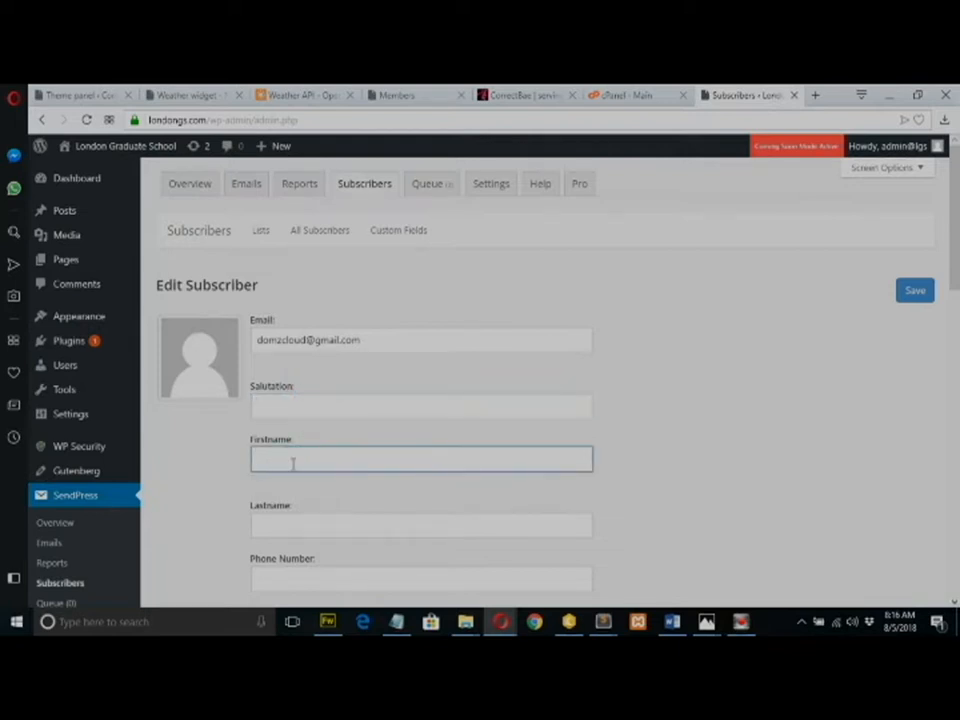
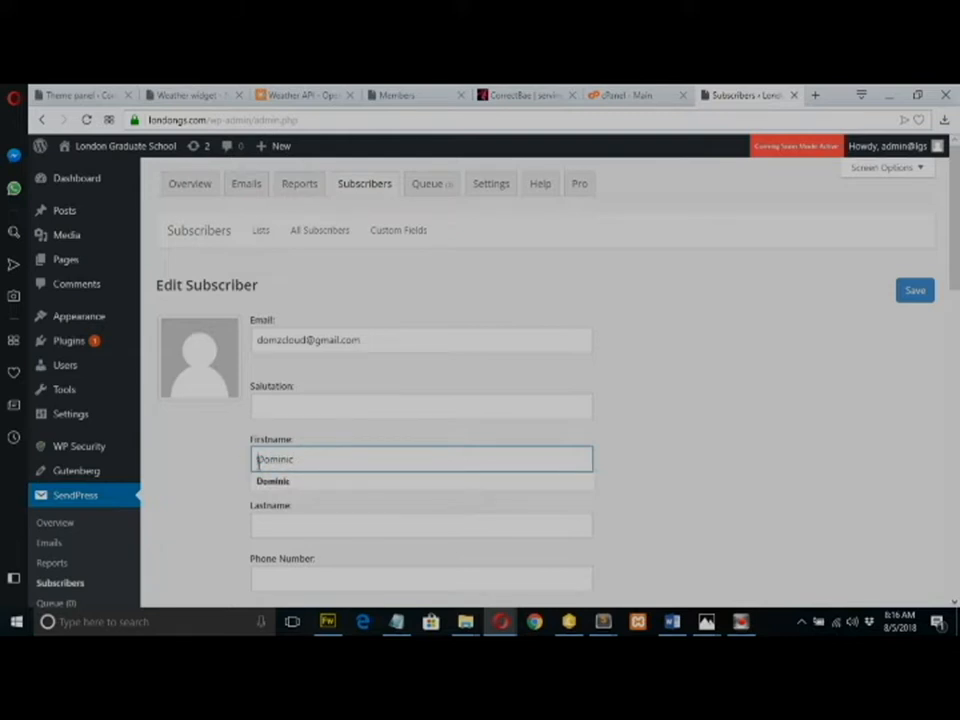
click(258, 460)
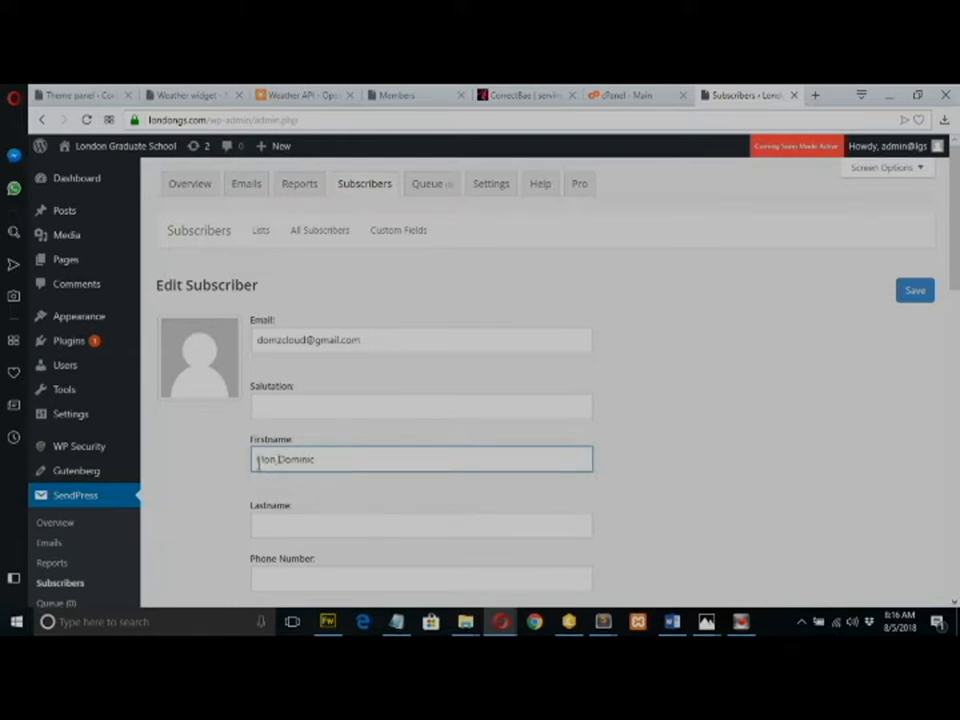
click(286, 528)
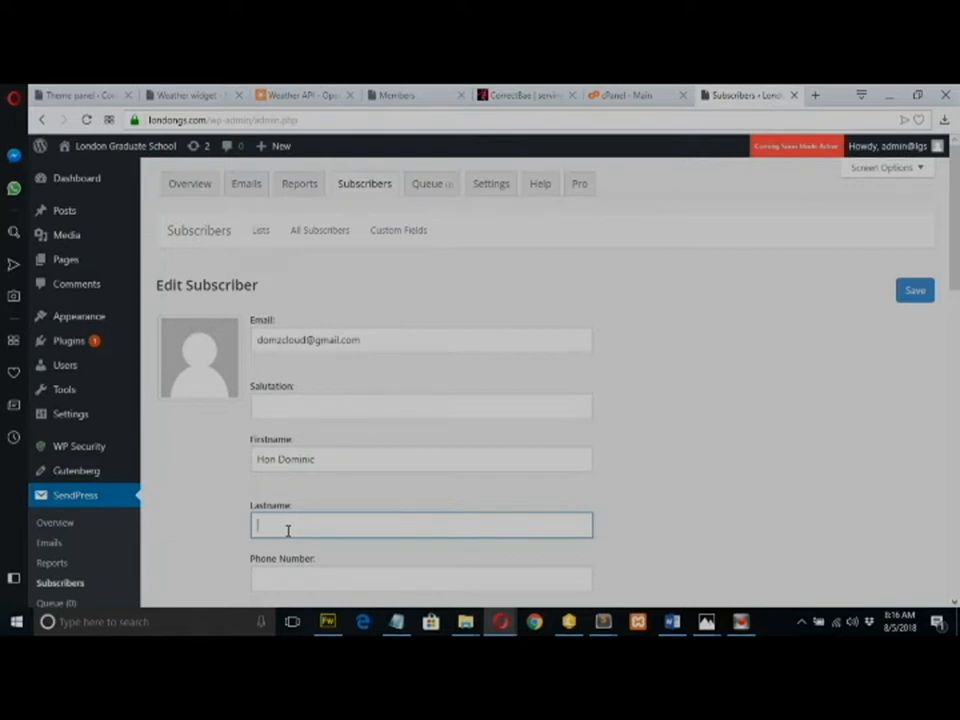
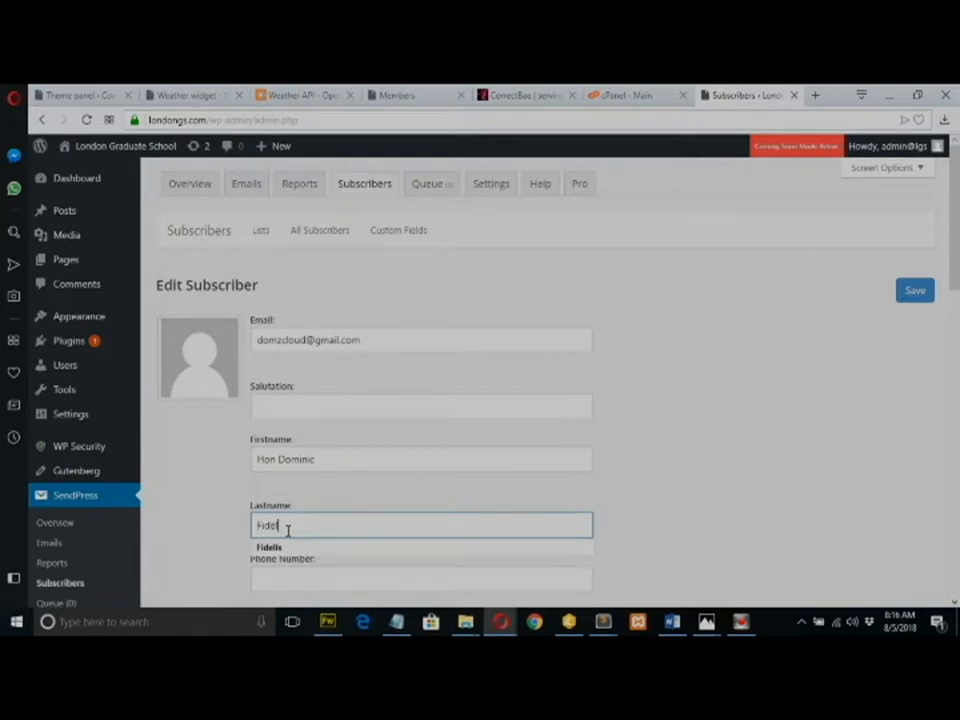
click(914, 293)
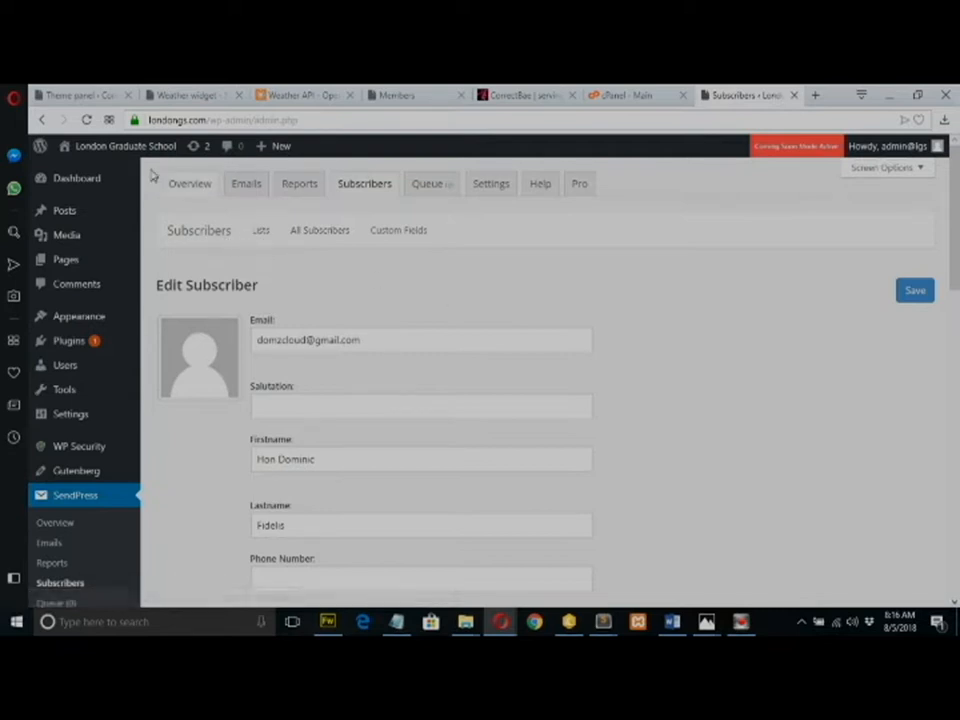
click(43, 119)
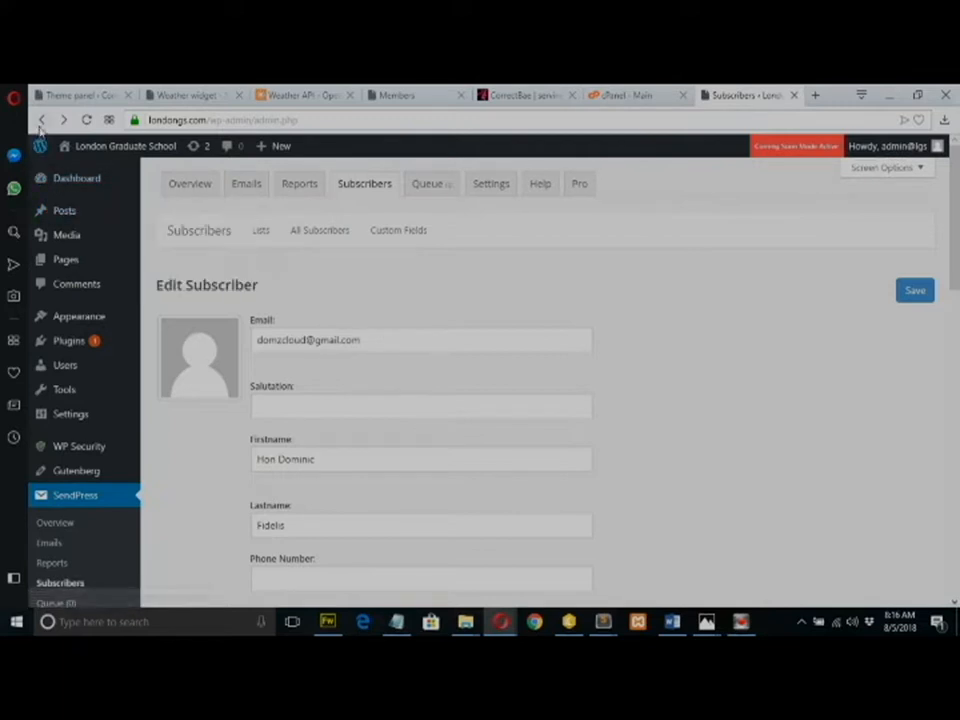
Return to the list's subscribers and reload the page to show the updated name.
click(41, 119)
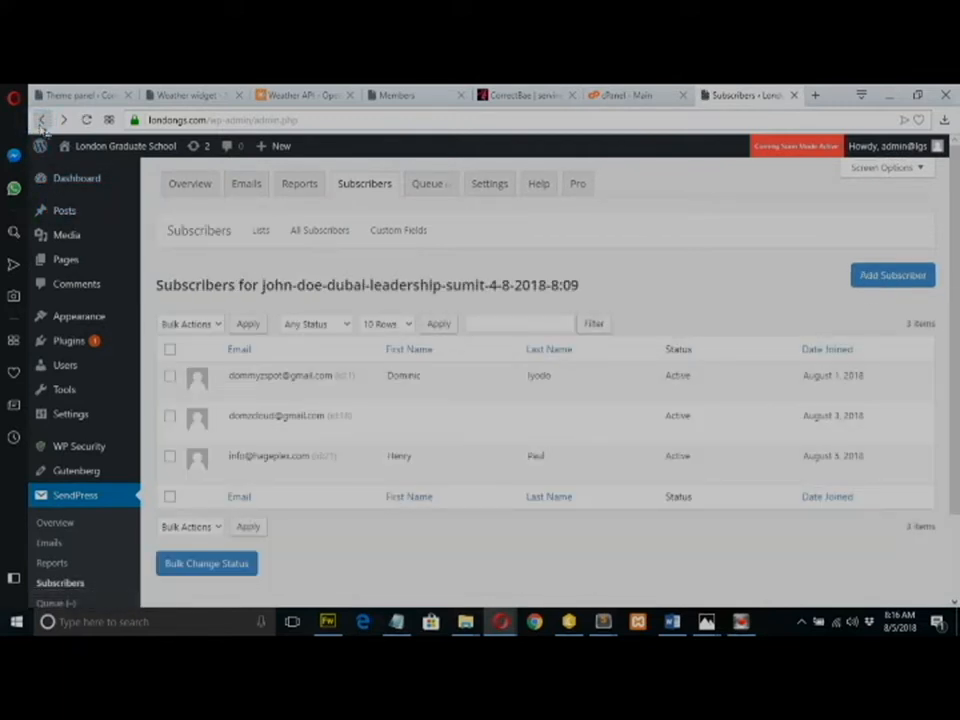
click(88, 119)
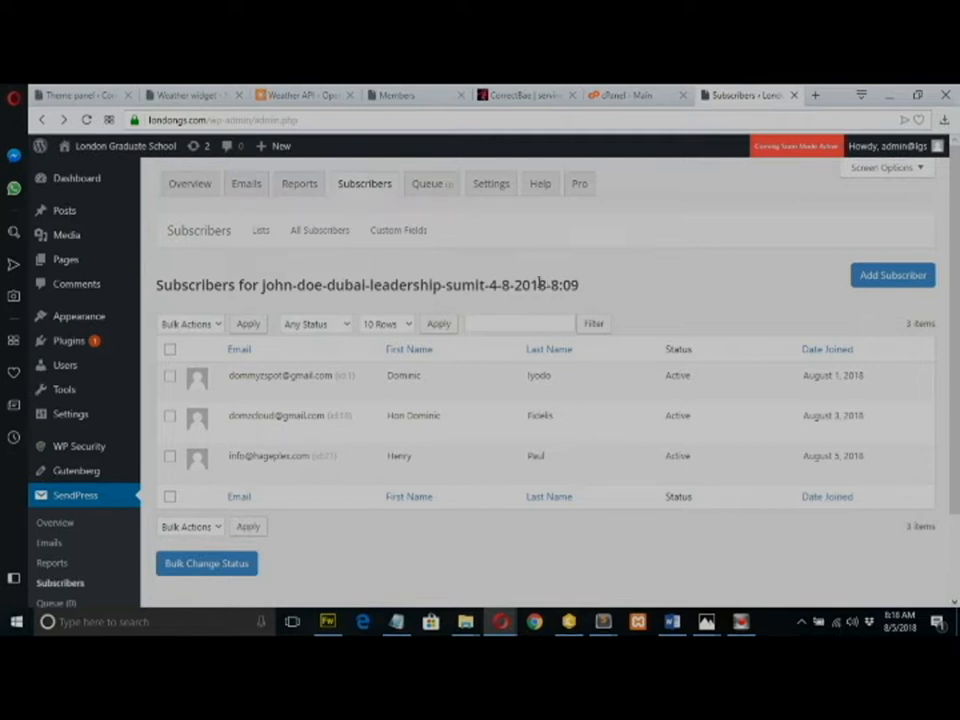
drag(955, 272, 958, 326)
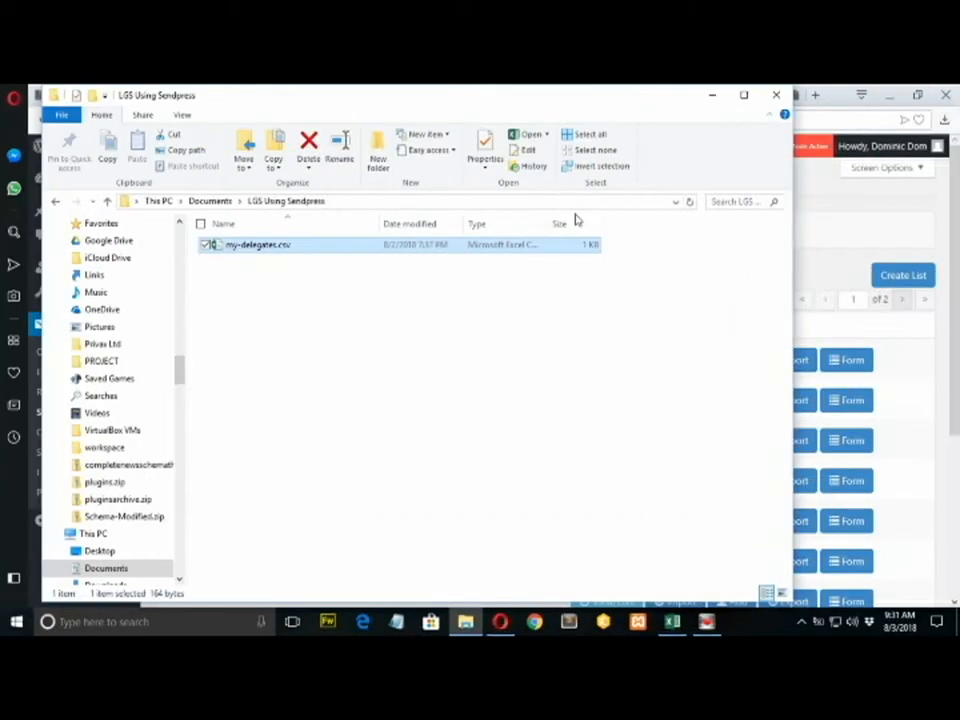
Open my-delegates.csv from the LGS Using Sendpress folder so it loads in Excel.
click(263, 250)
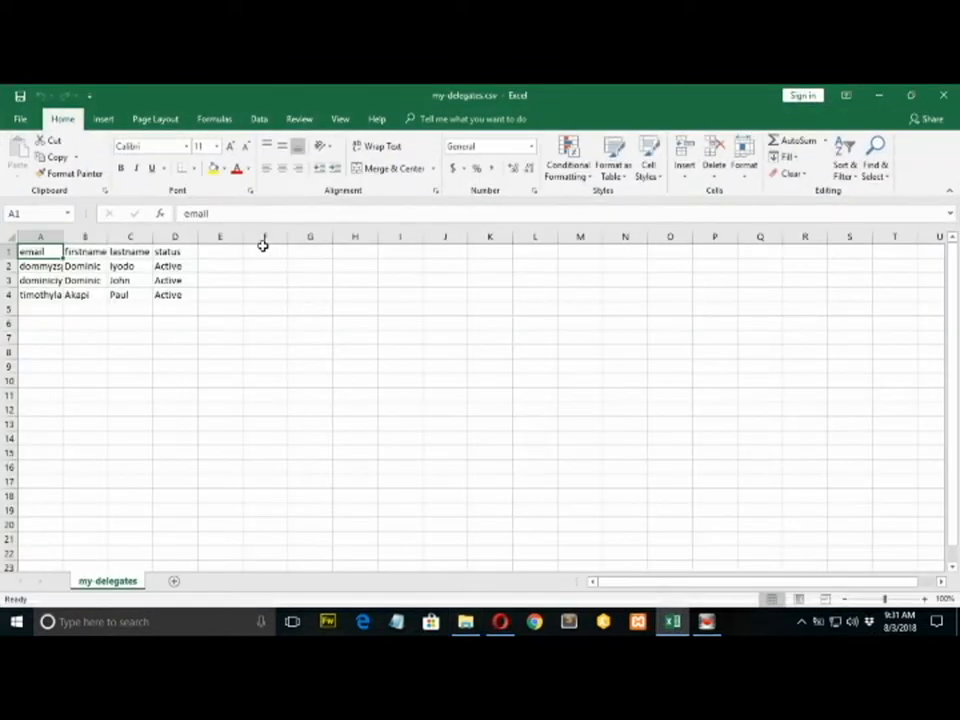
AutoFit column A to the full email addresses and widen column B slightly.
click(62, 236)
double_click(62, 236)
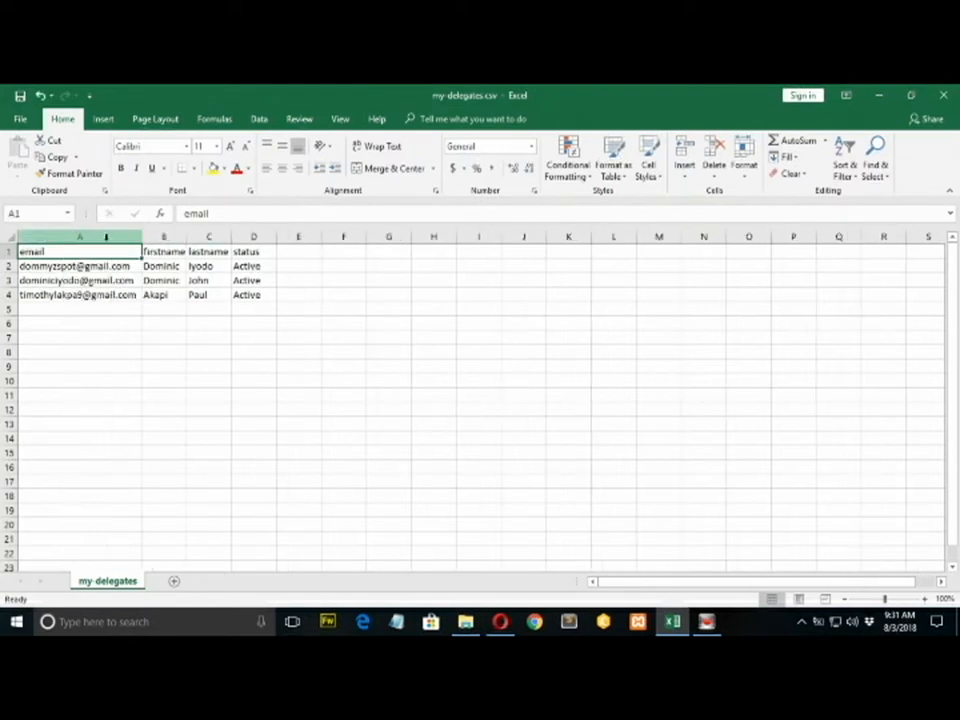
click(122, 268)
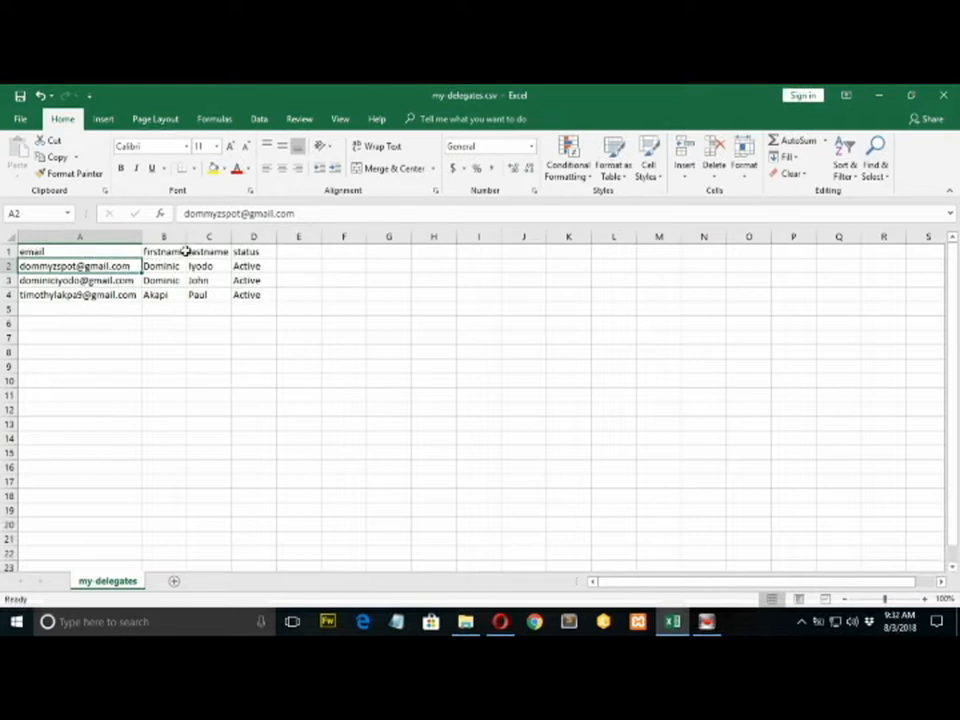
drag(187, 244, 190, 240)
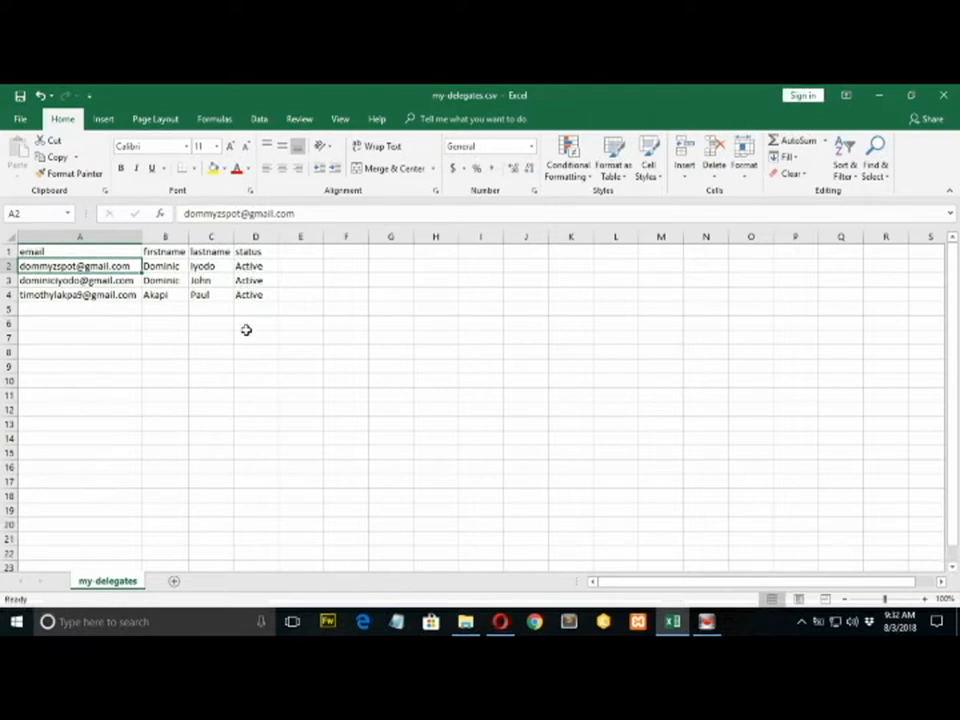
Look over the empty row 5 cells, ending at A5 ready for a new delegate.
click(100, 310)
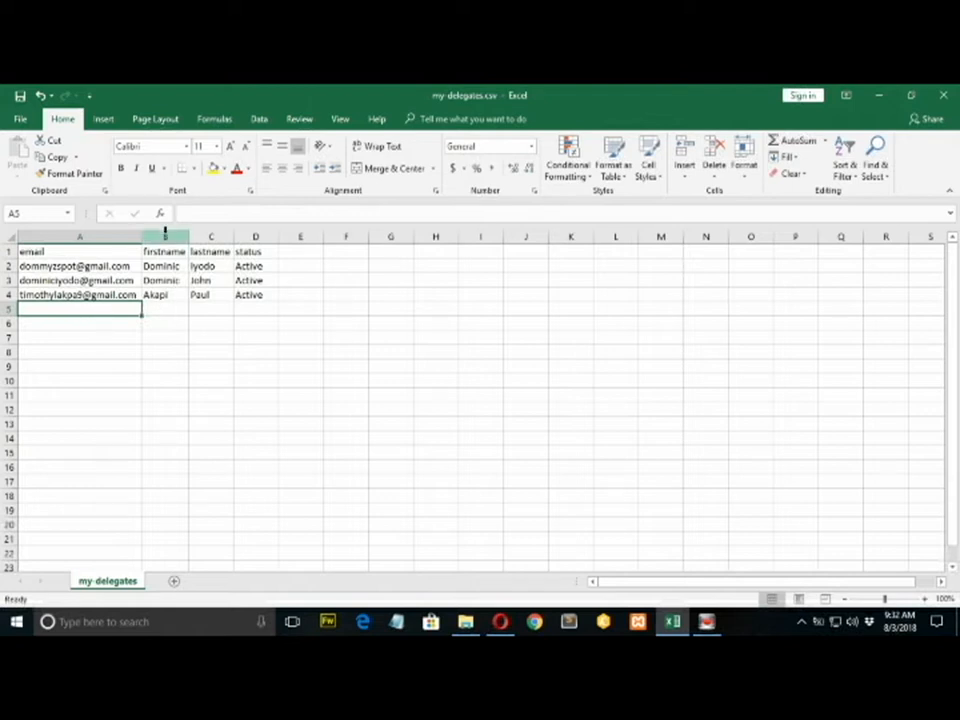
click(162, 320)
click(161, 309)
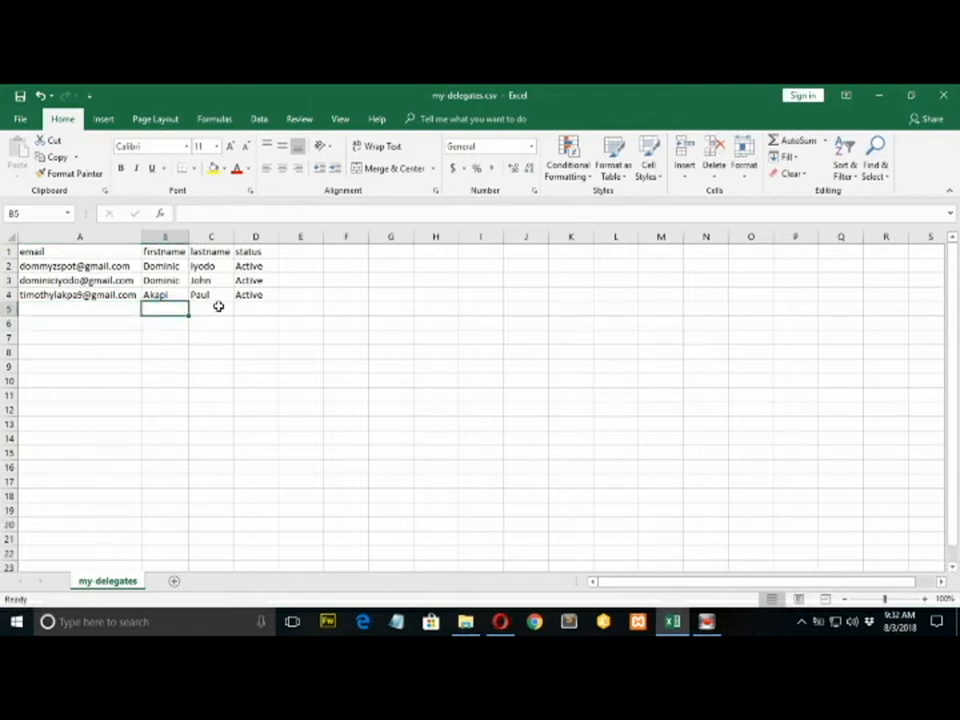
click(210, 311)
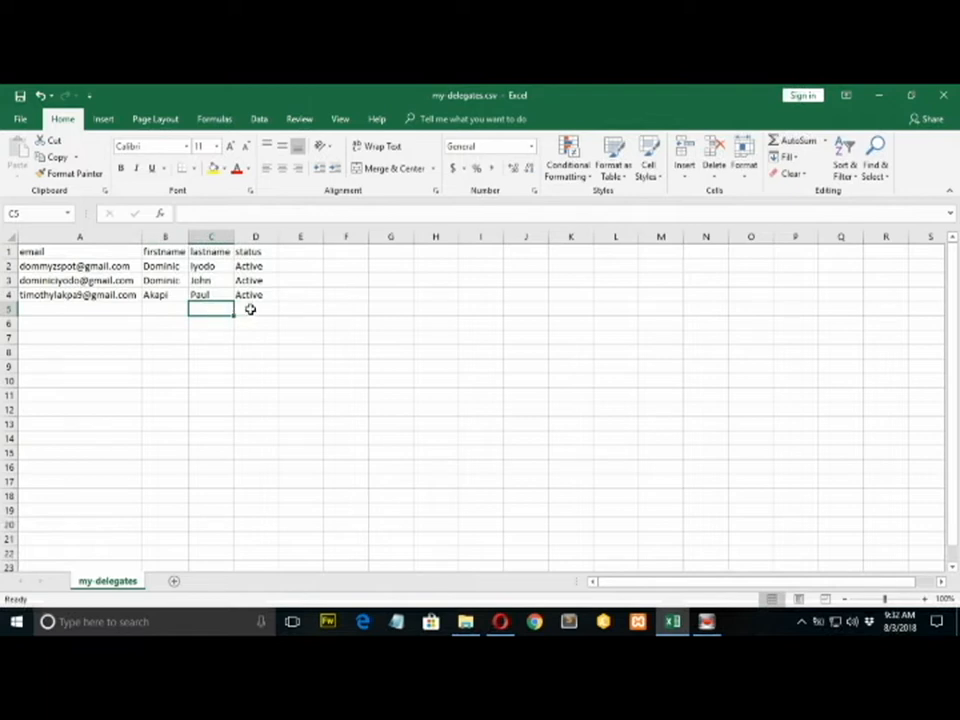
click(250, 310)
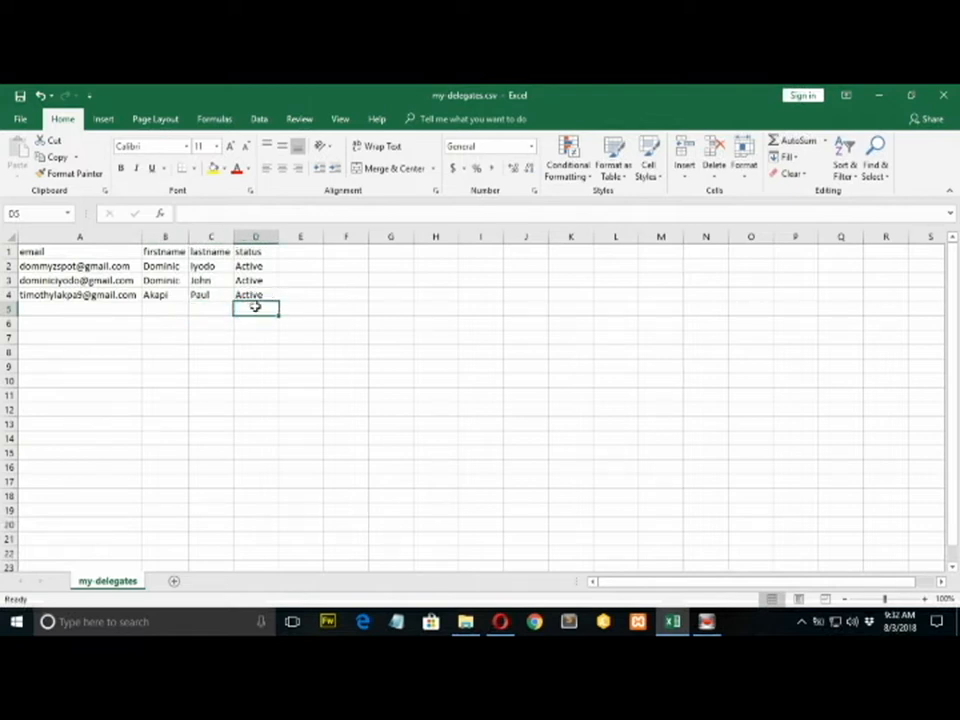
click(89, 311)
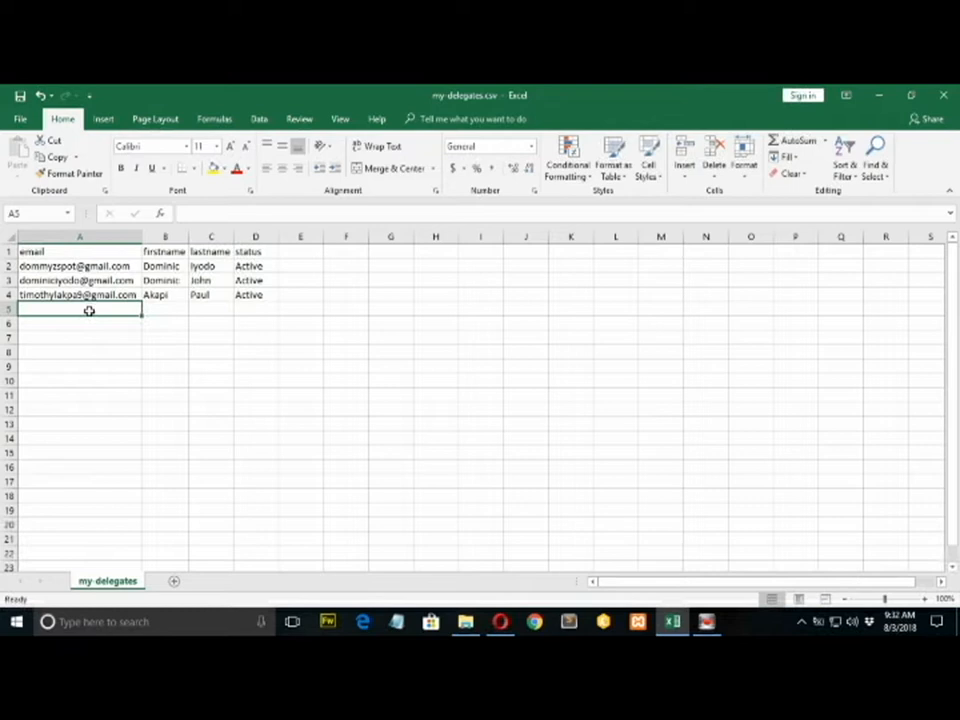
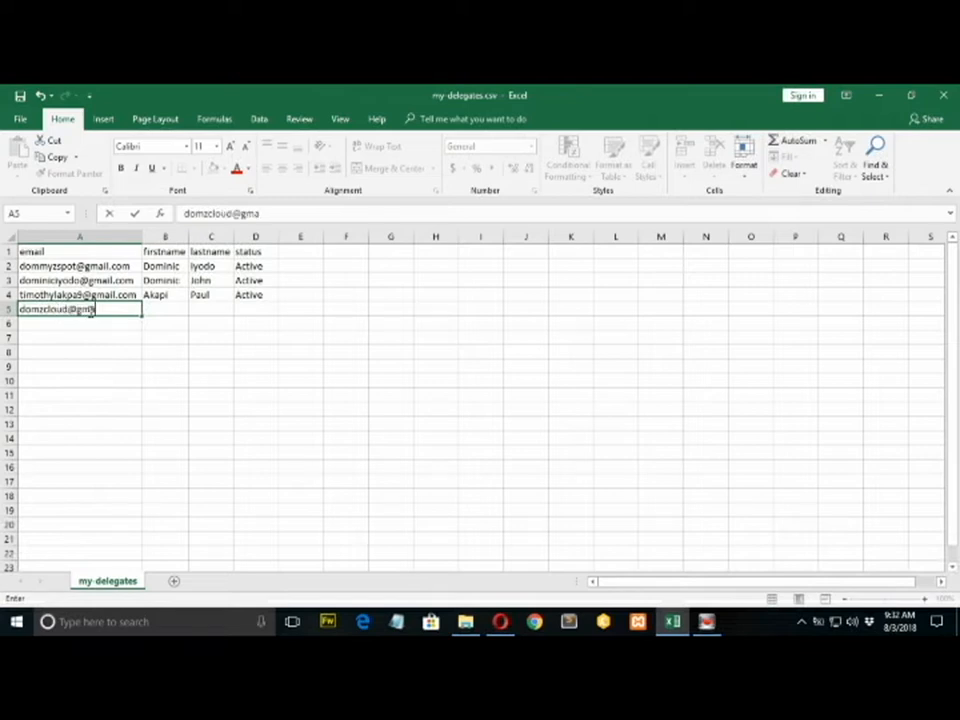
Fill row 5 with the new delegate's email, first name, last name and Active status.
click(150, 306)
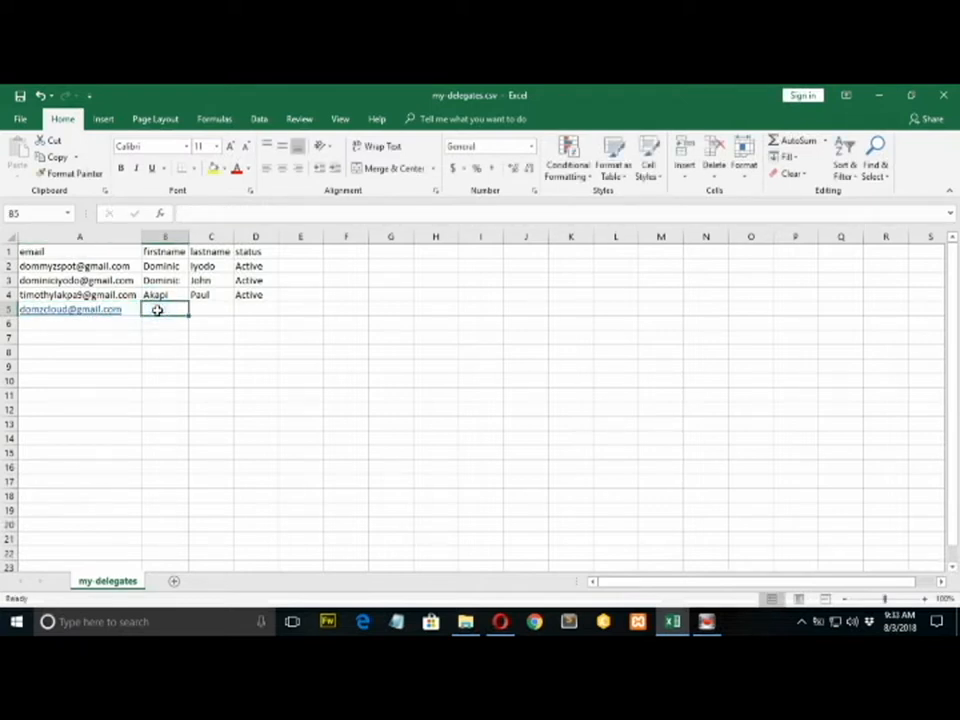
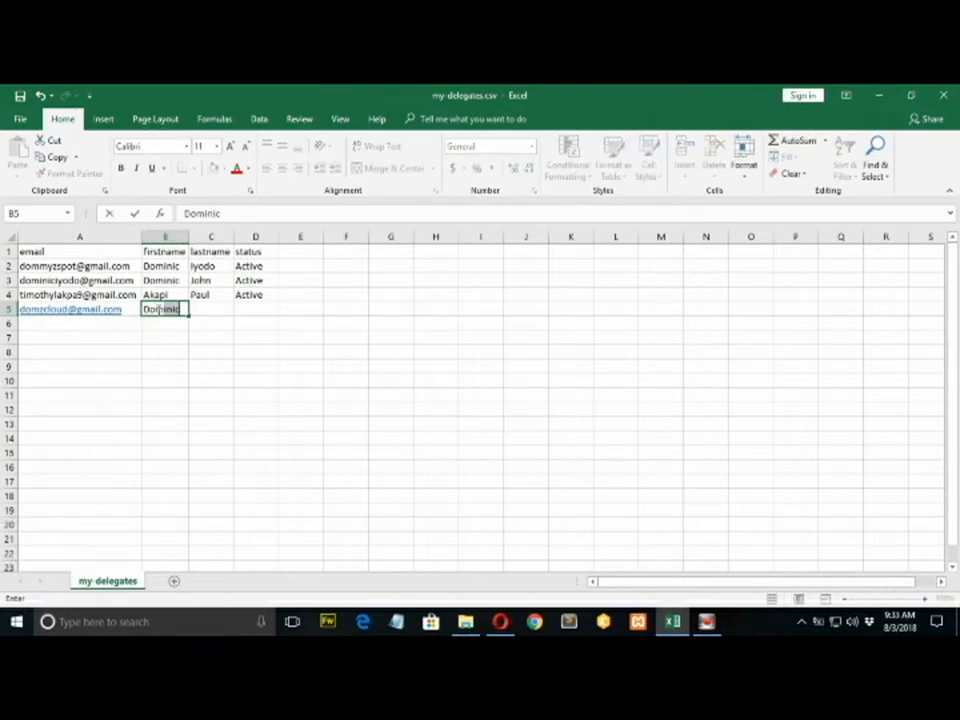
click(224, 308)
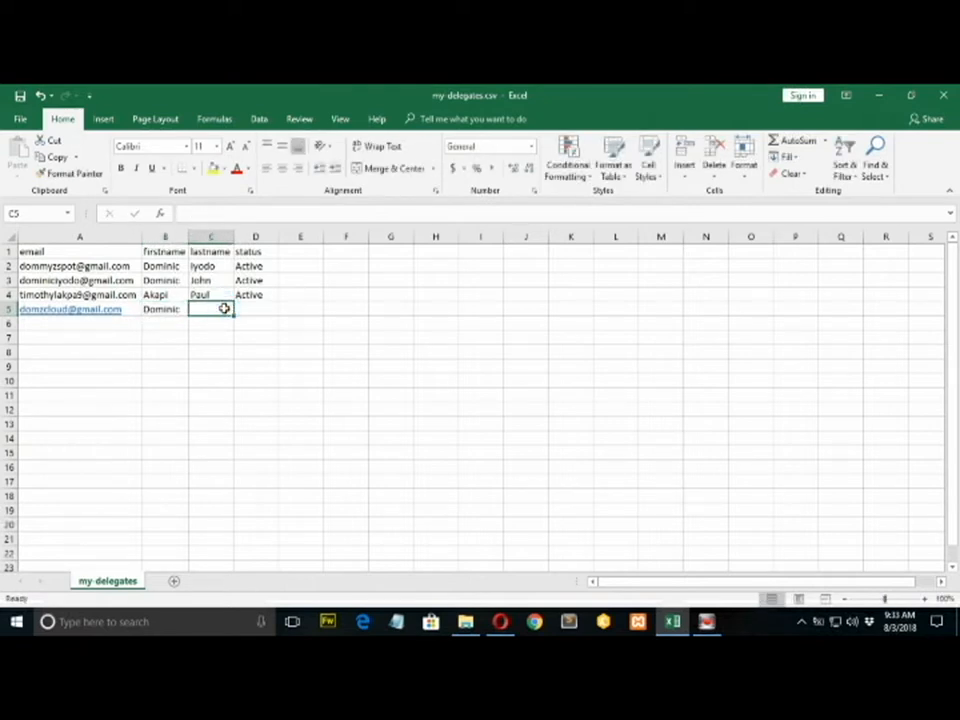
click(178, 311)
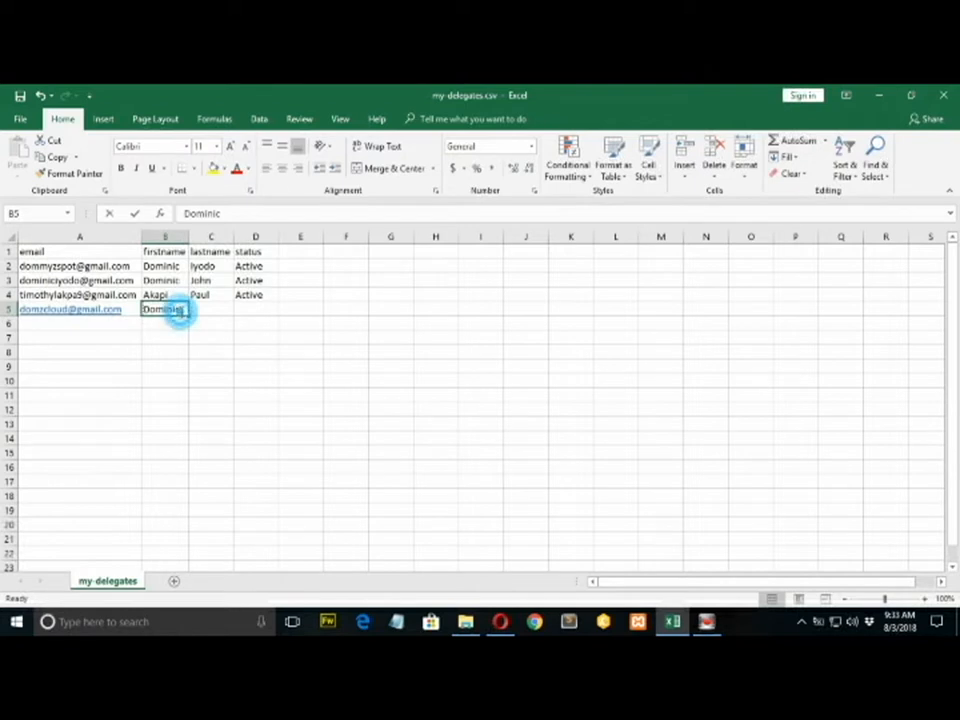
double_click(178, 311)
key(BackSpace)
key(BackSpace)
key(BackSpace)
key(BackSpace)
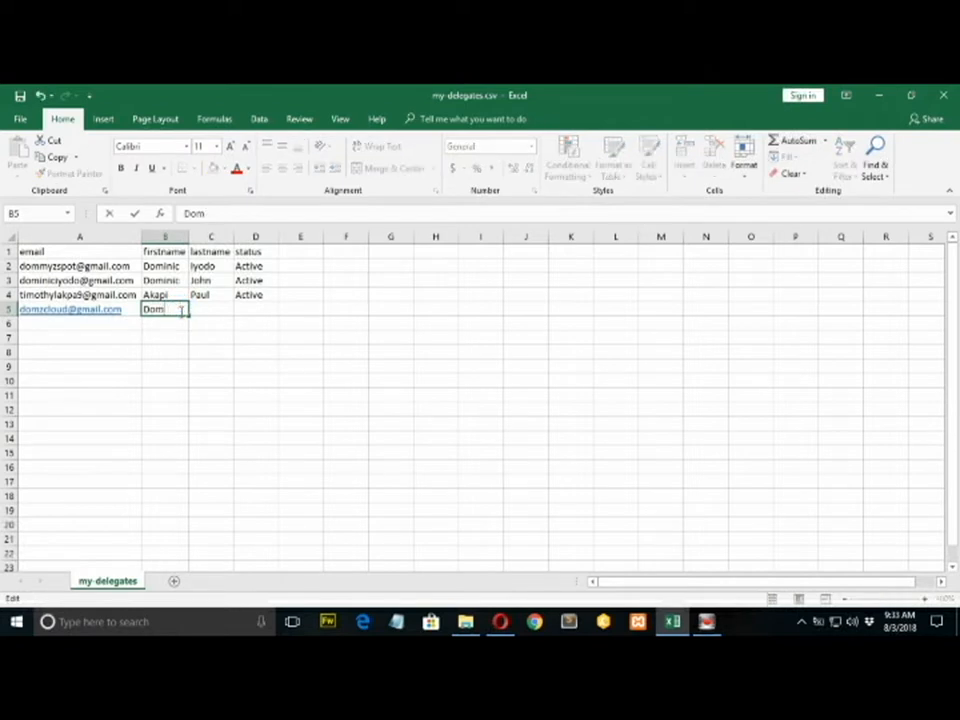
click(214, 312)
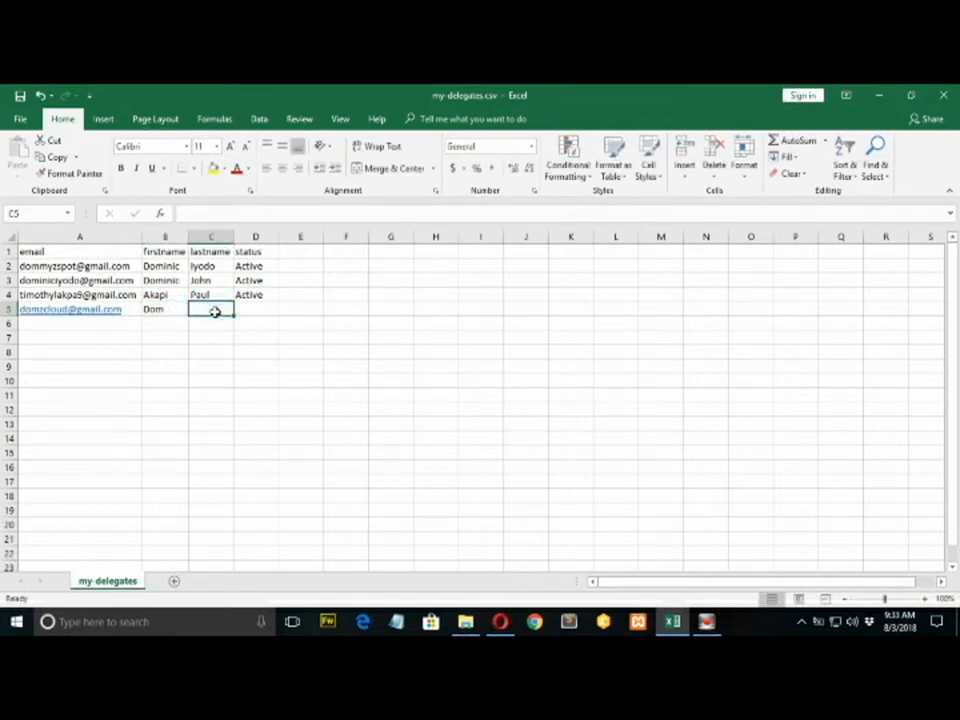
click(248, 308)
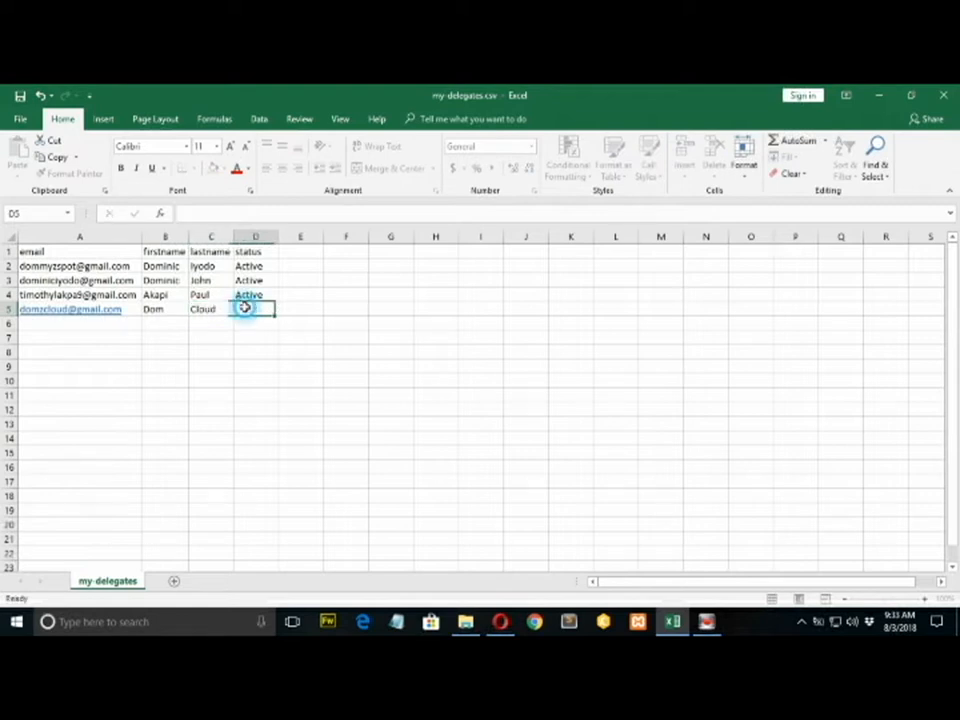
text(A)
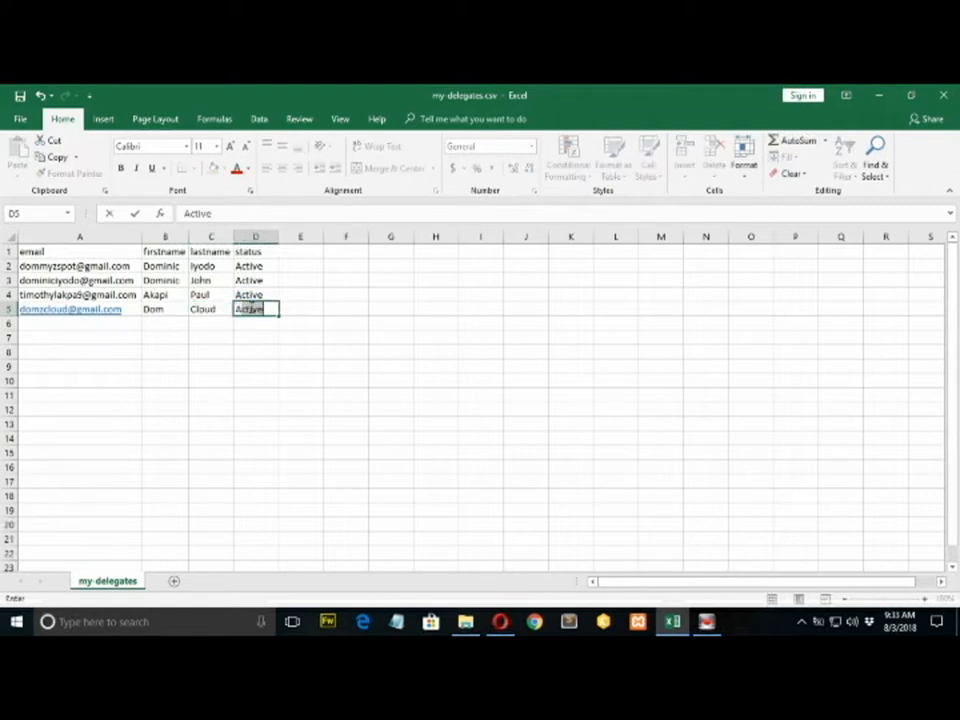
text(ctive)
click(266, 335)
Copy the Active status from D4 and paste it into D6.
click(250, 296)
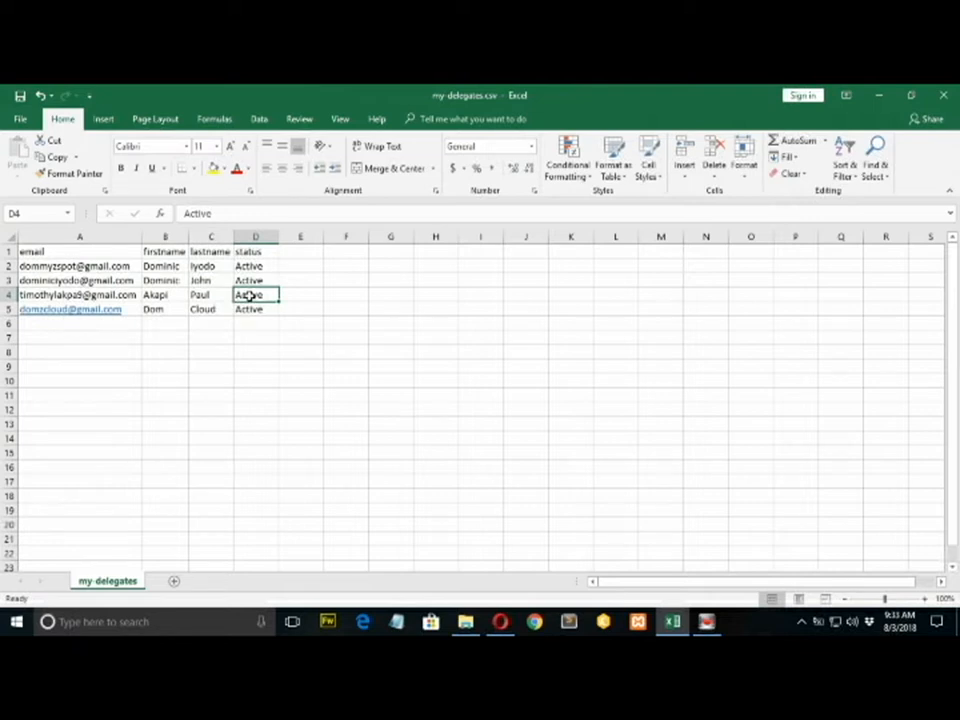
key(ctrl+c)
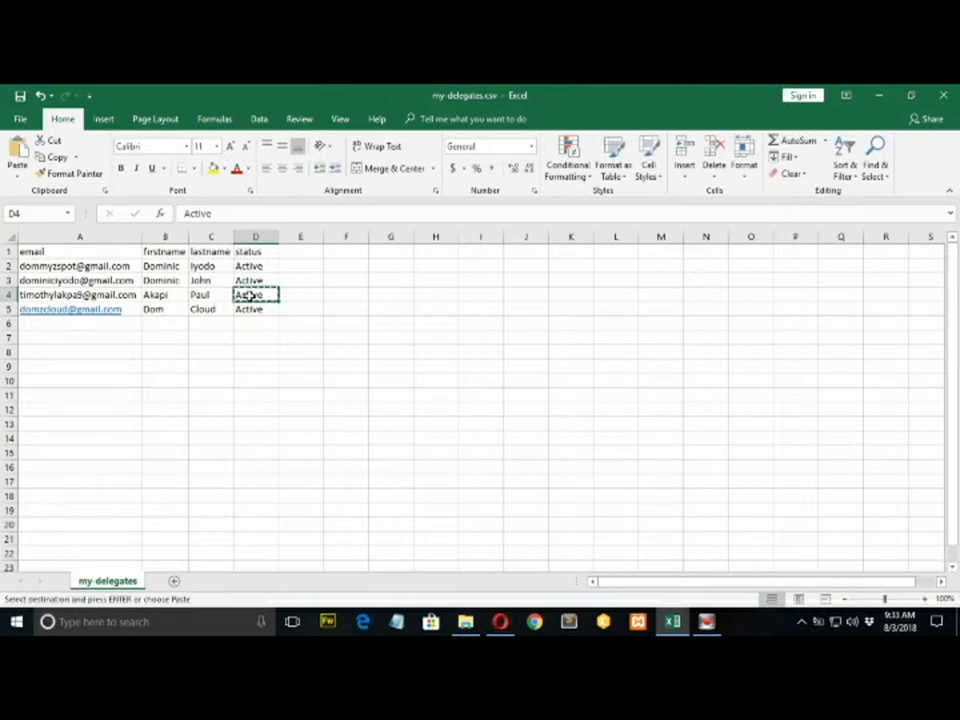
right_click(250, 296)
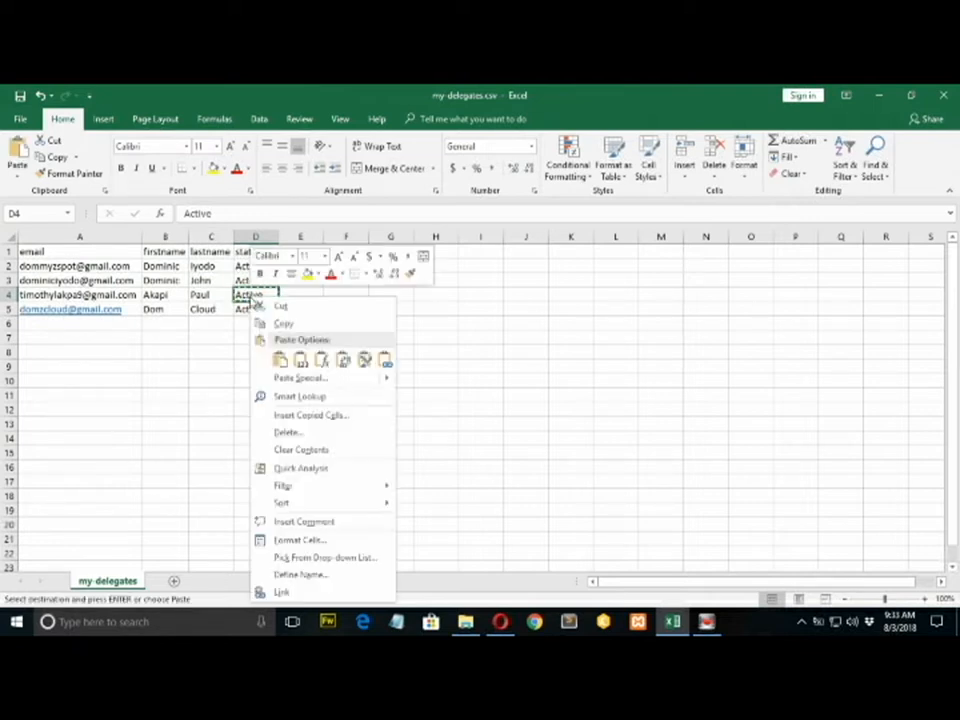
click(287, 325)
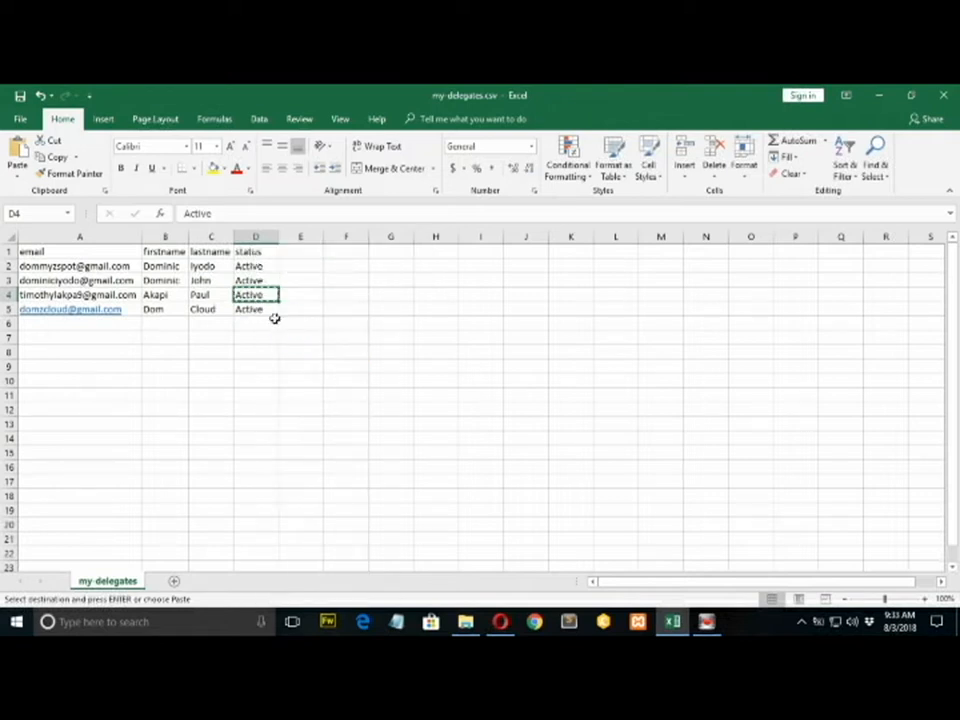
click(258, 310)
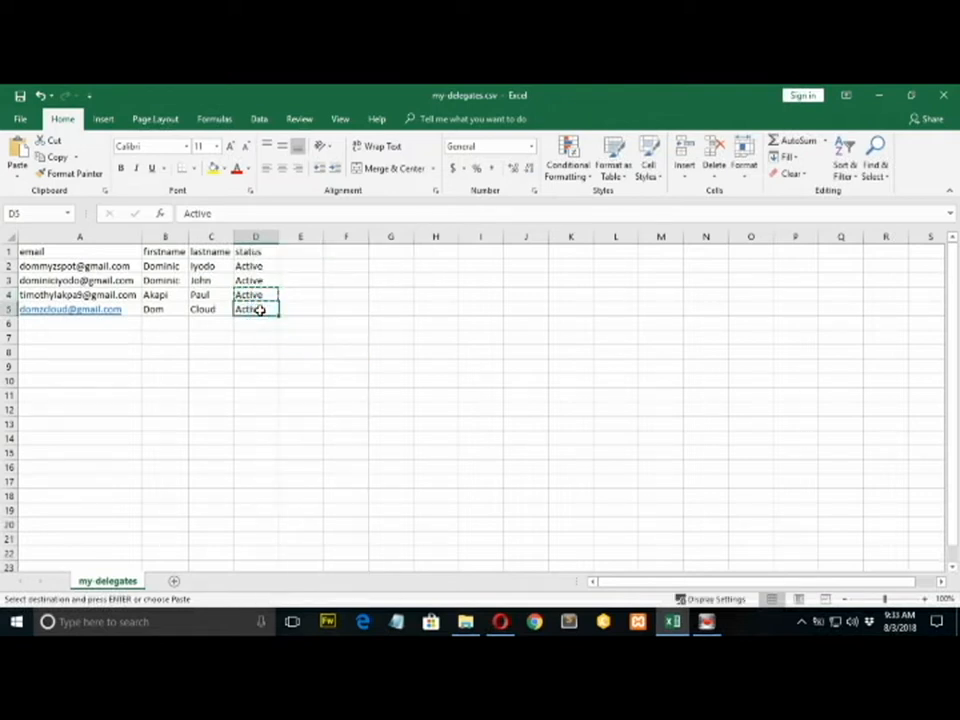
click(253, 327)
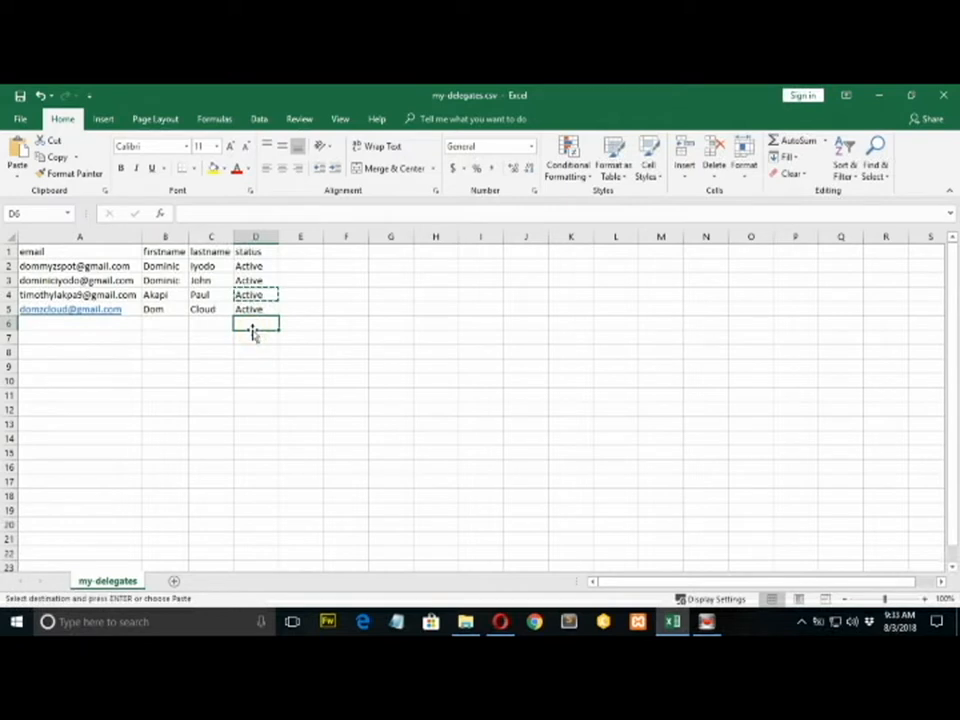
right_click(253, 323)
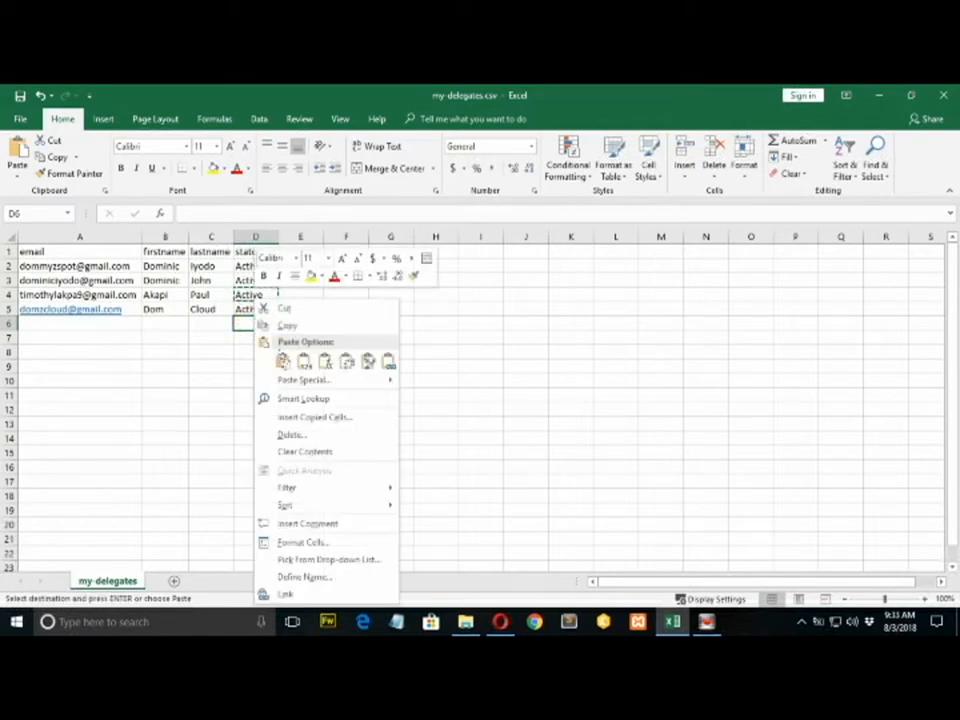
click(286, 367)
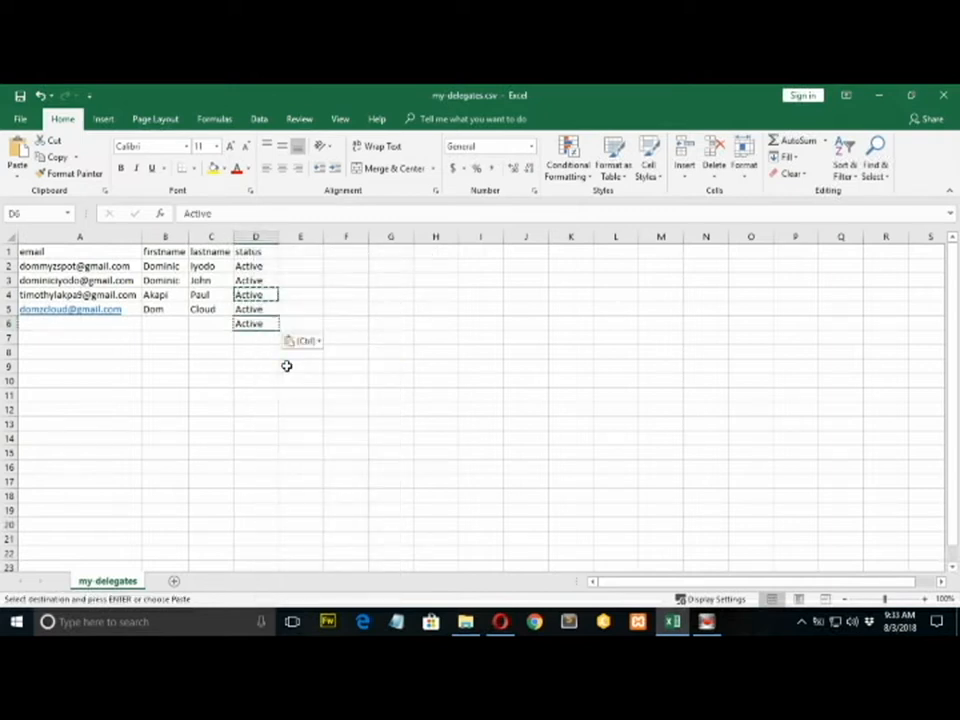
Clear the stray Active value from D6, leaving rows 2–5 Active.
click(293, 307)
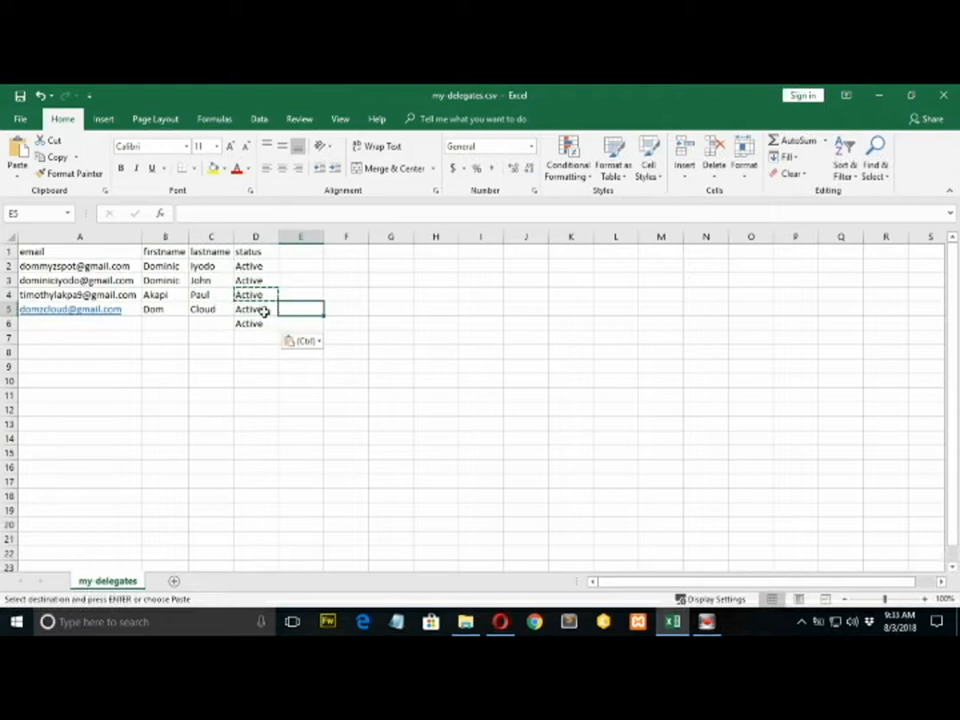
click(225, 328)
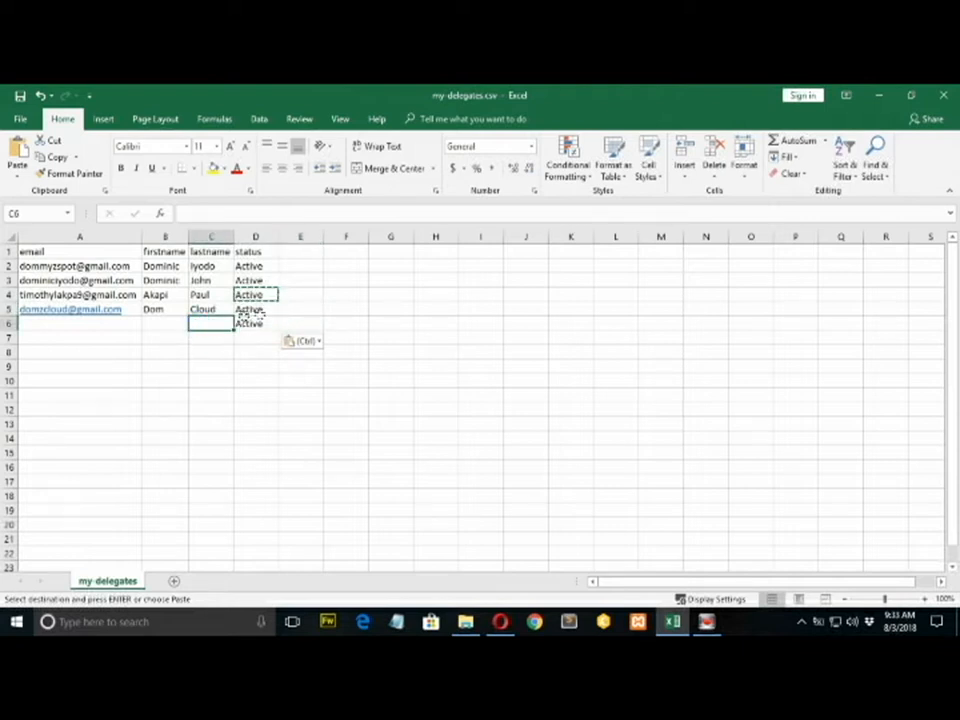
click(256, 325)
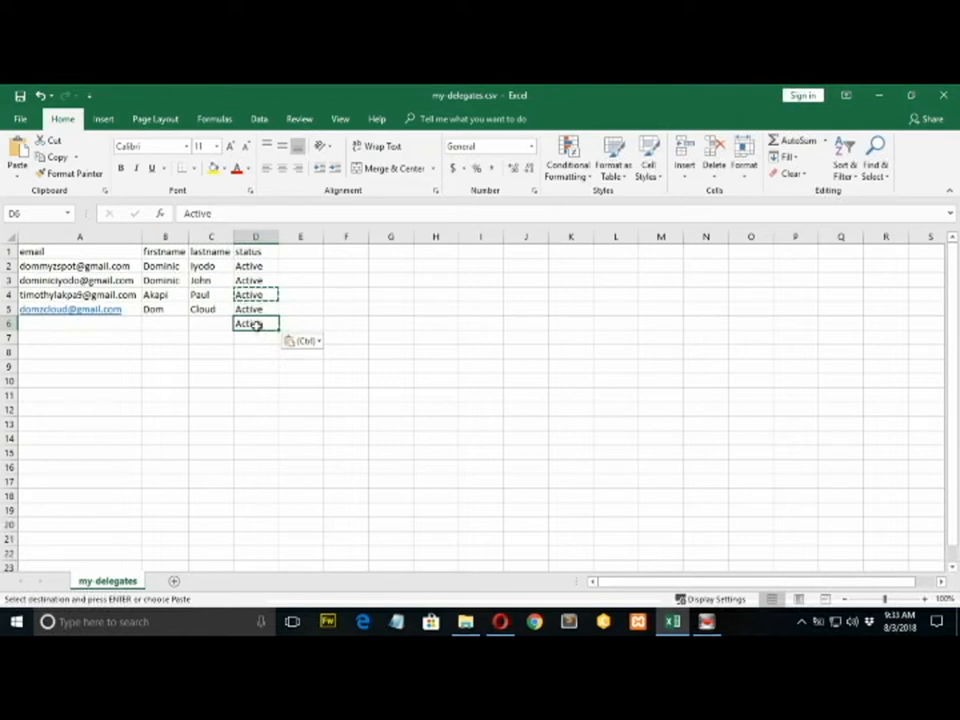
key(Delete)
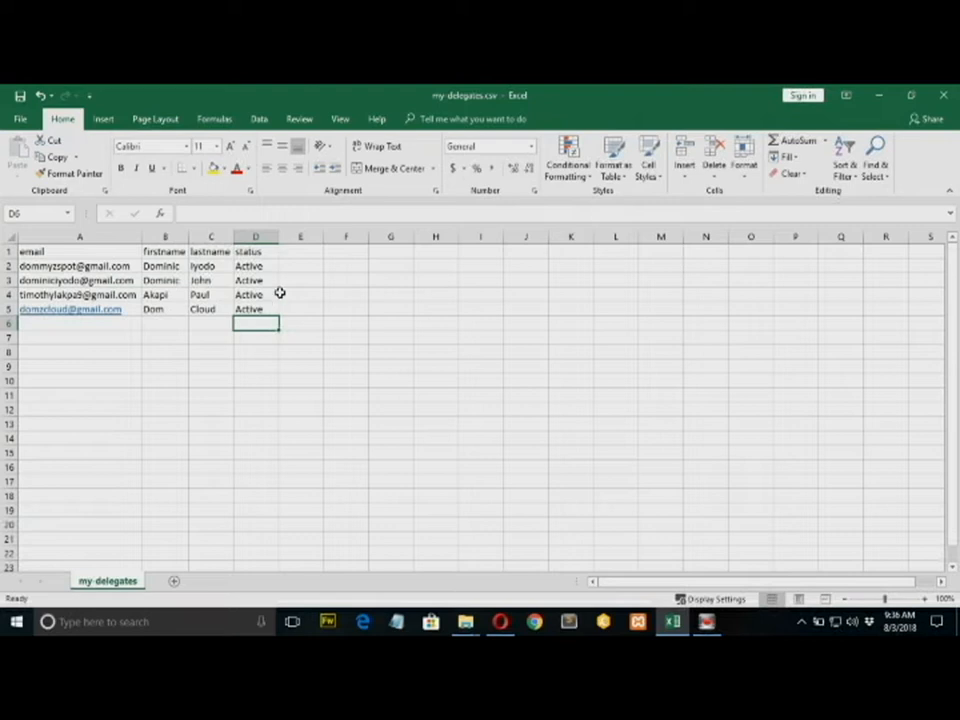
click(236, 306)
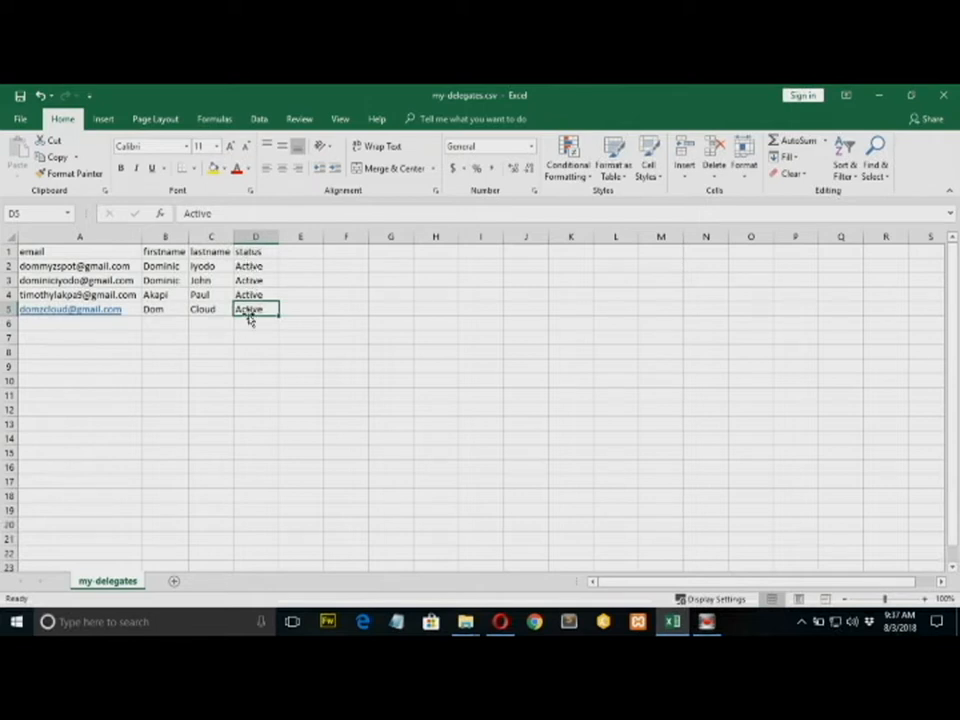
click(197, 324)
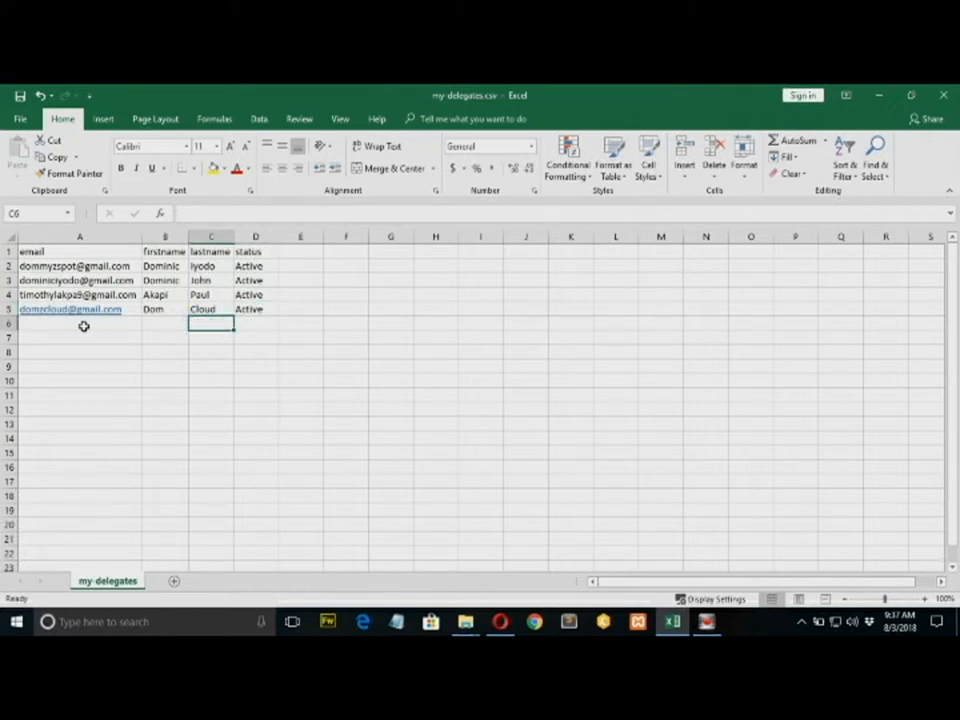
Leave Excel for the SendPress Lists page and start a CSV import into the 8-2-2018 Dubai leadership summit list.
click(880, 96)
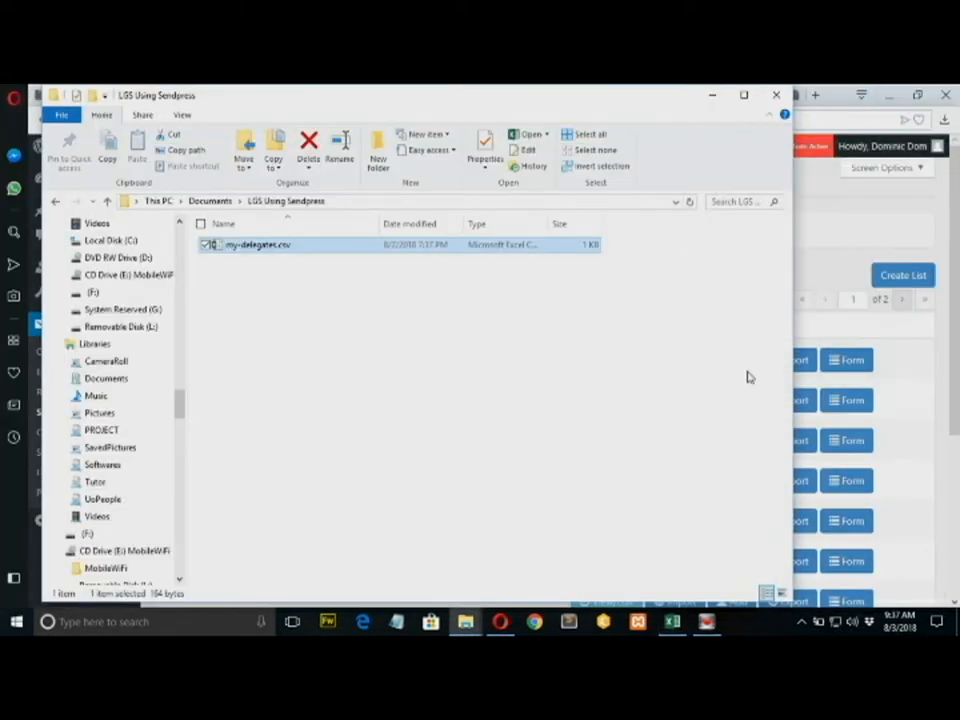
click(823, 263)
drag(958, 229, 958, 297)
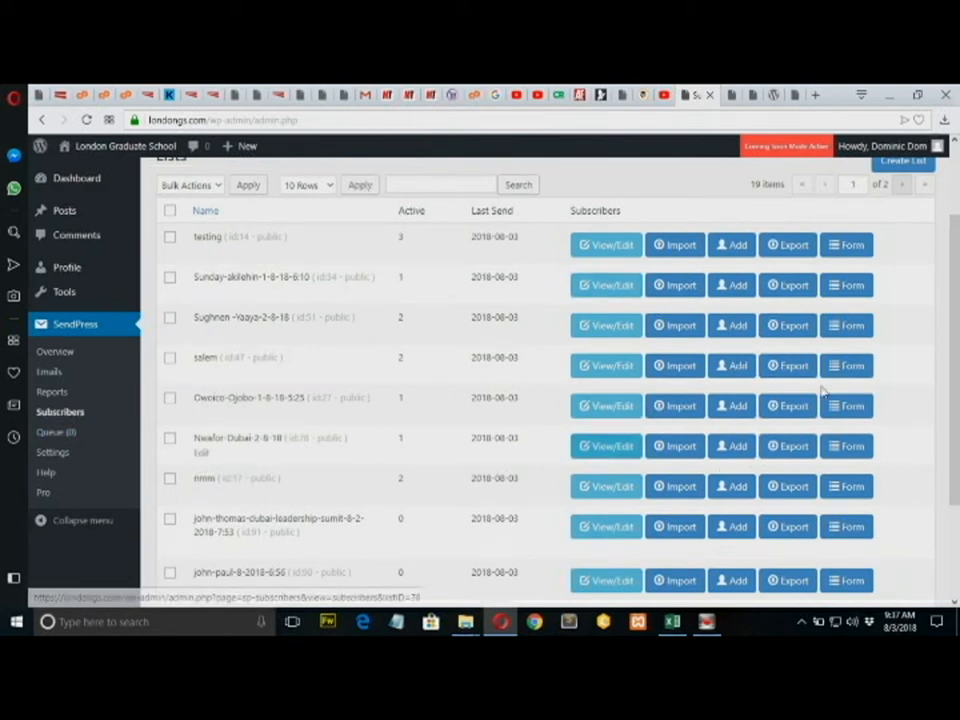
drag(957, 368, 958, 437)
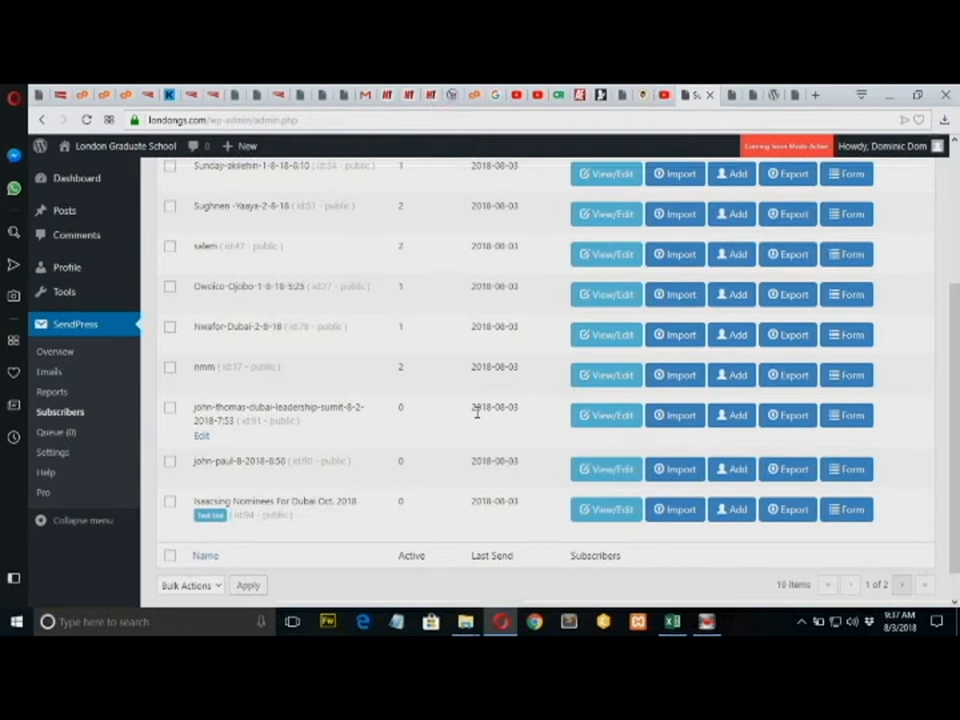
click(680, 421)
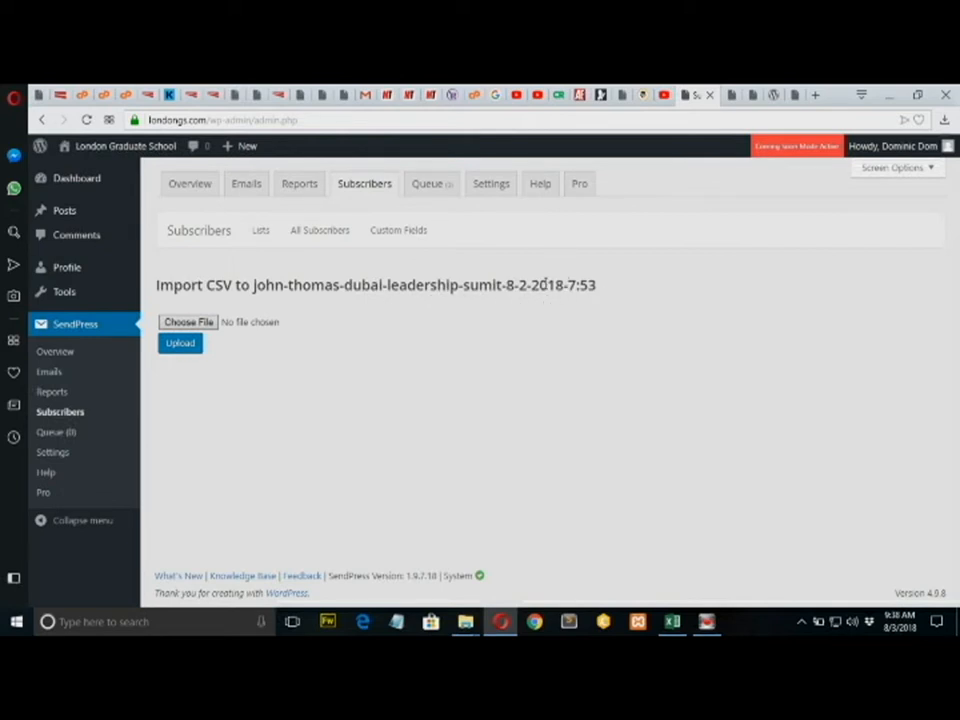
Upload my-delegates.csv from Documents > LGS Using Sendpress, then return to Excel.
click(194, 325)
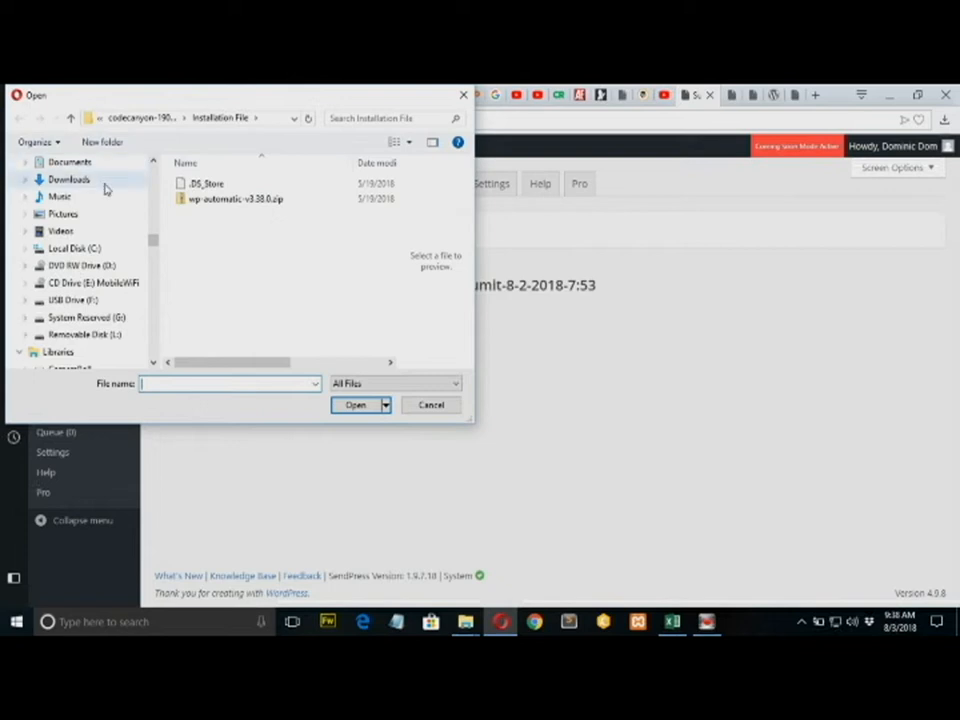
click(70, 162)
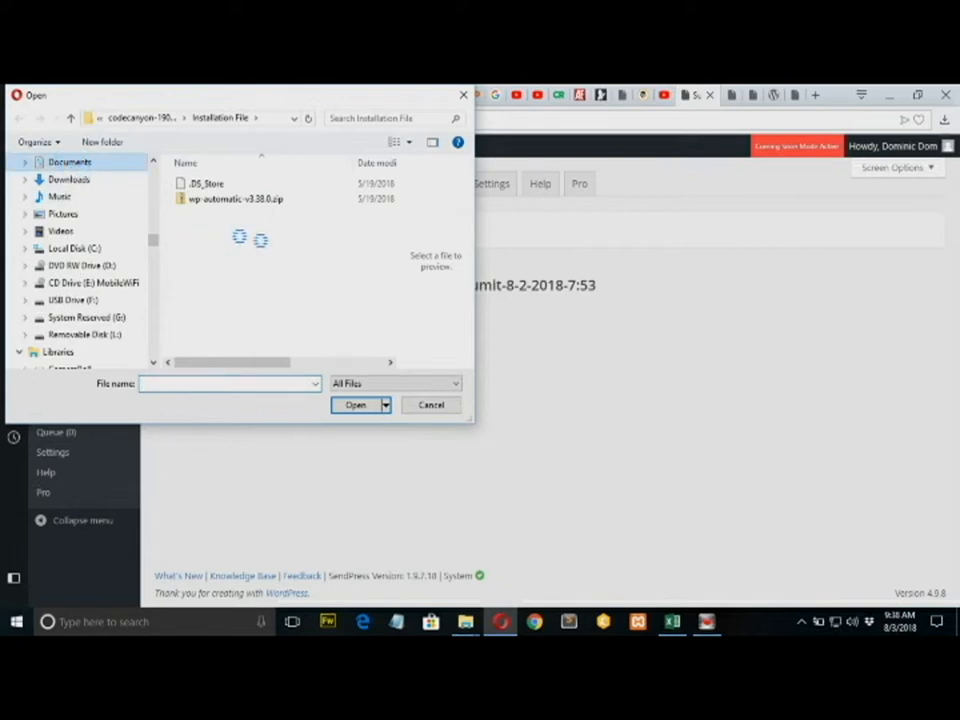
drag(390, 176, 391, 224)
drag(393, 224, 392, 200)
click(210, 209)
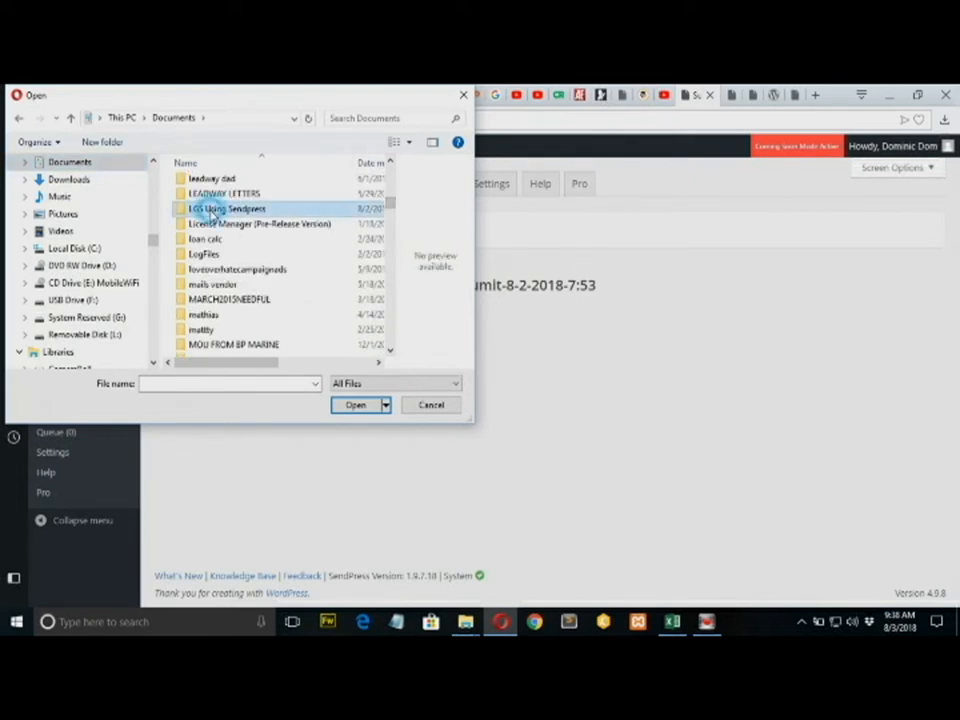
double_click(210, 209)
click(205, 185)
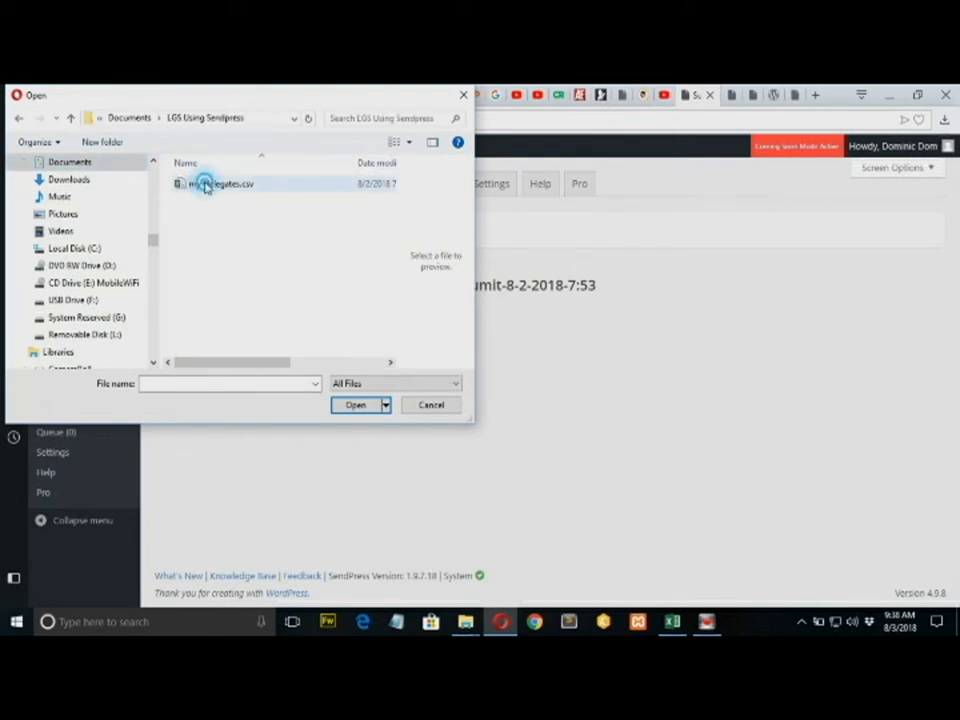
double_click(205, 187)
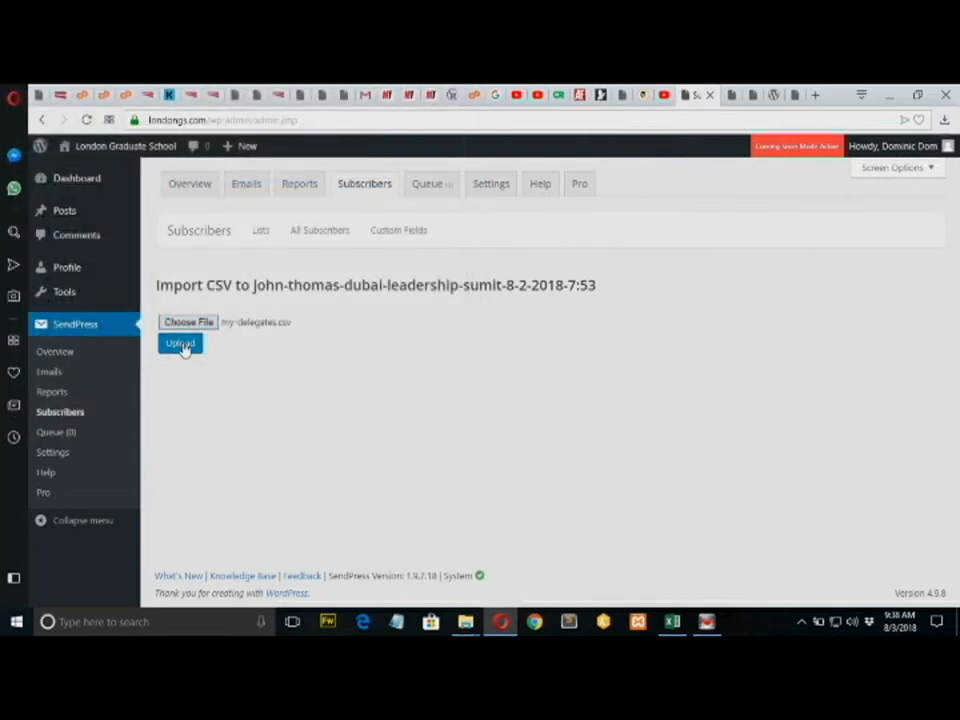
click(181, 345)
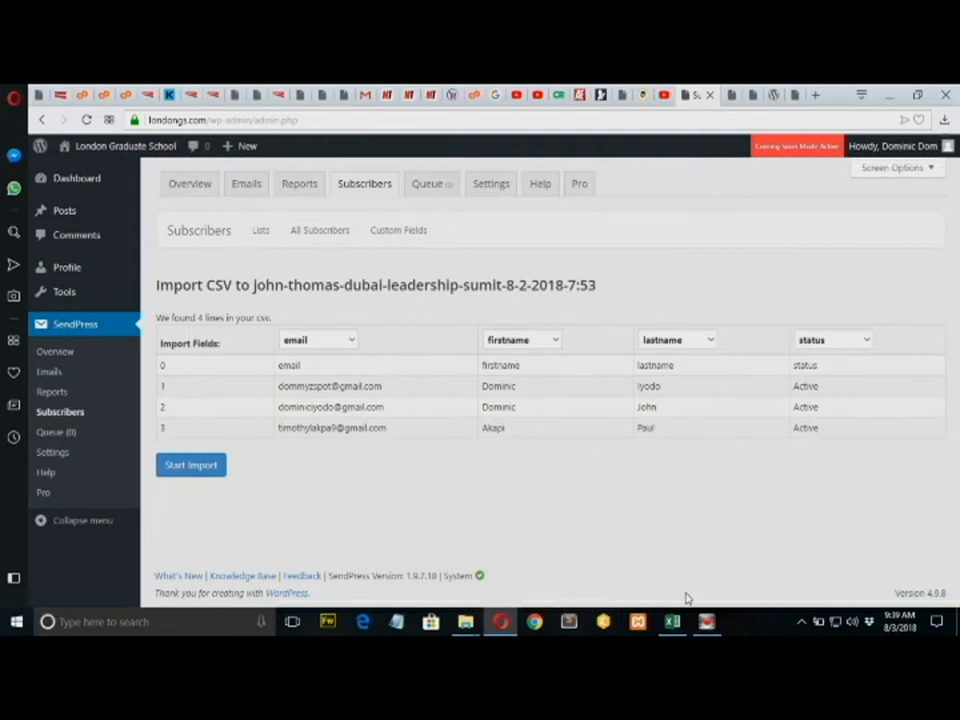
click(674, 622)
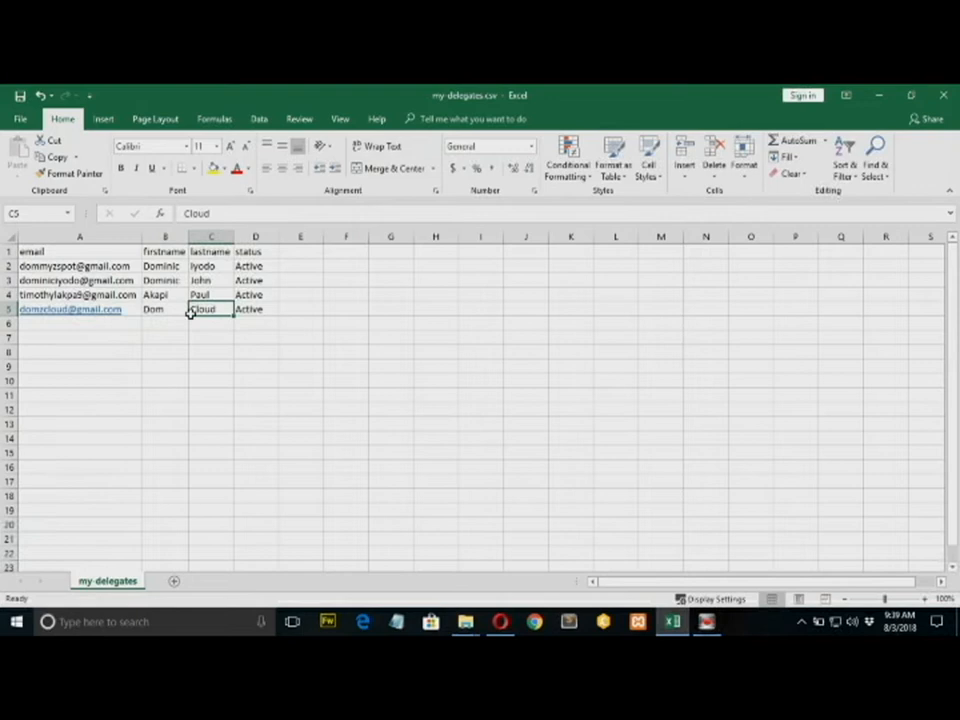
Save my-delegates.csv through File > Save, keeping the CSV format.
click(20, 119)
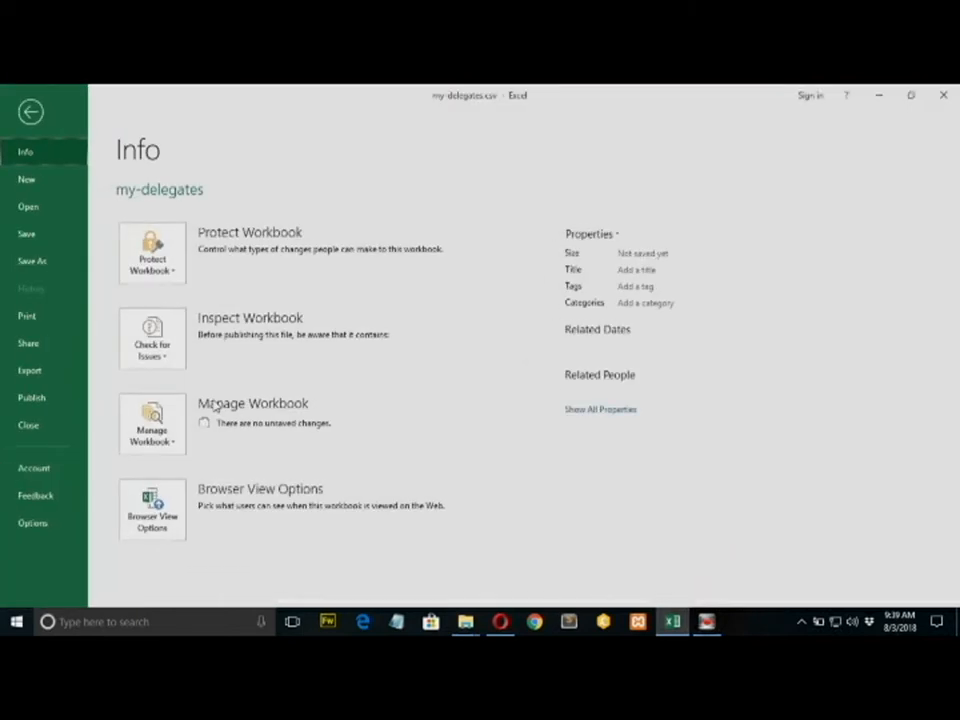
click(29, 233)
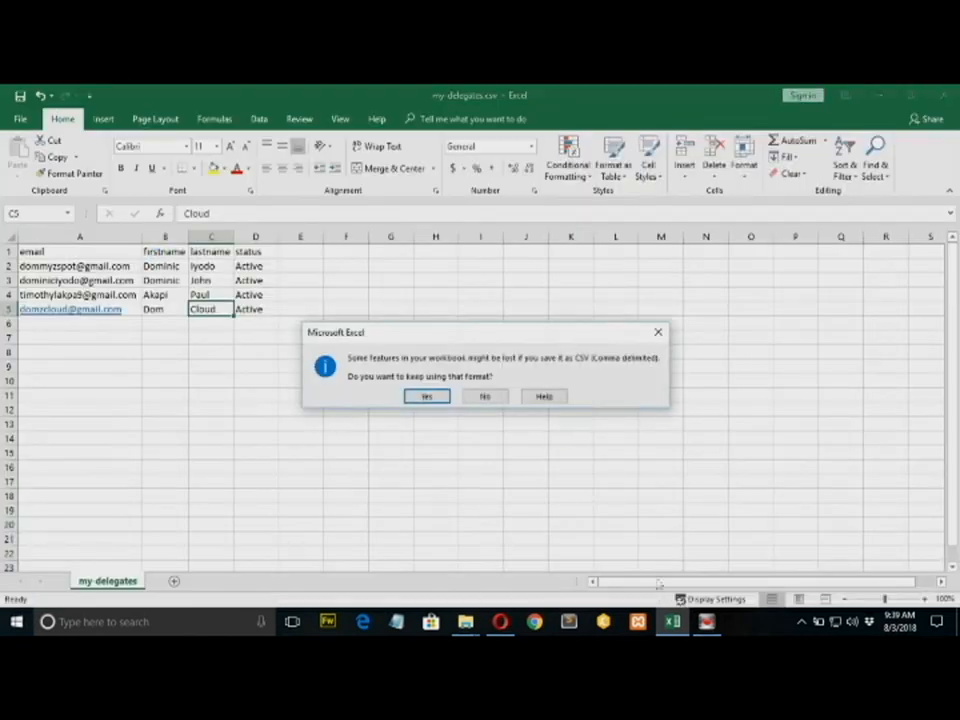
click(436, 396)
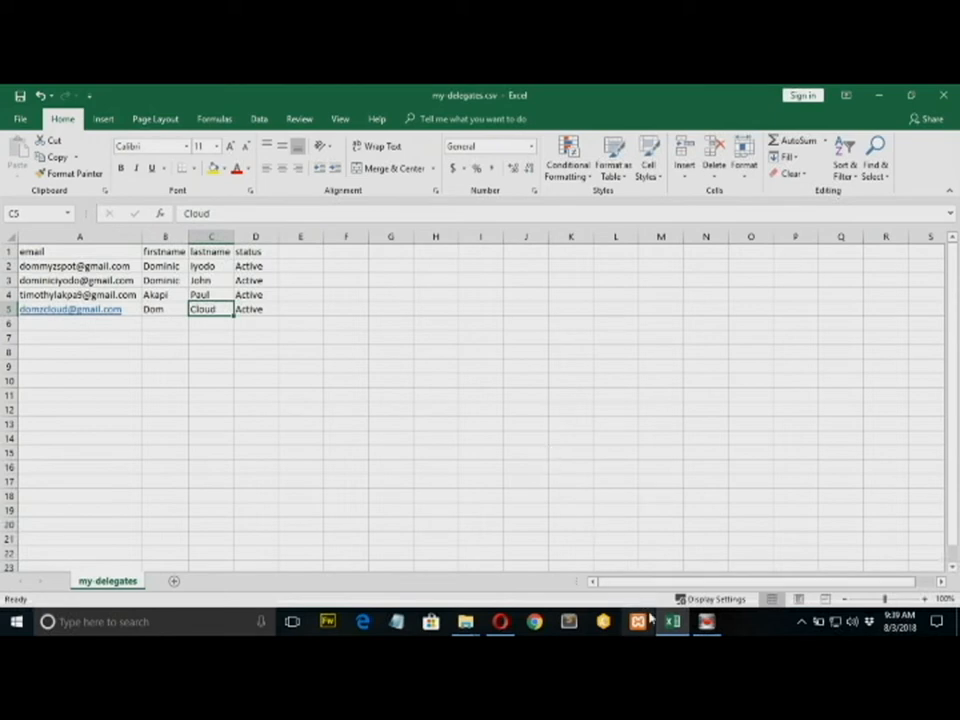
click(502, 622)
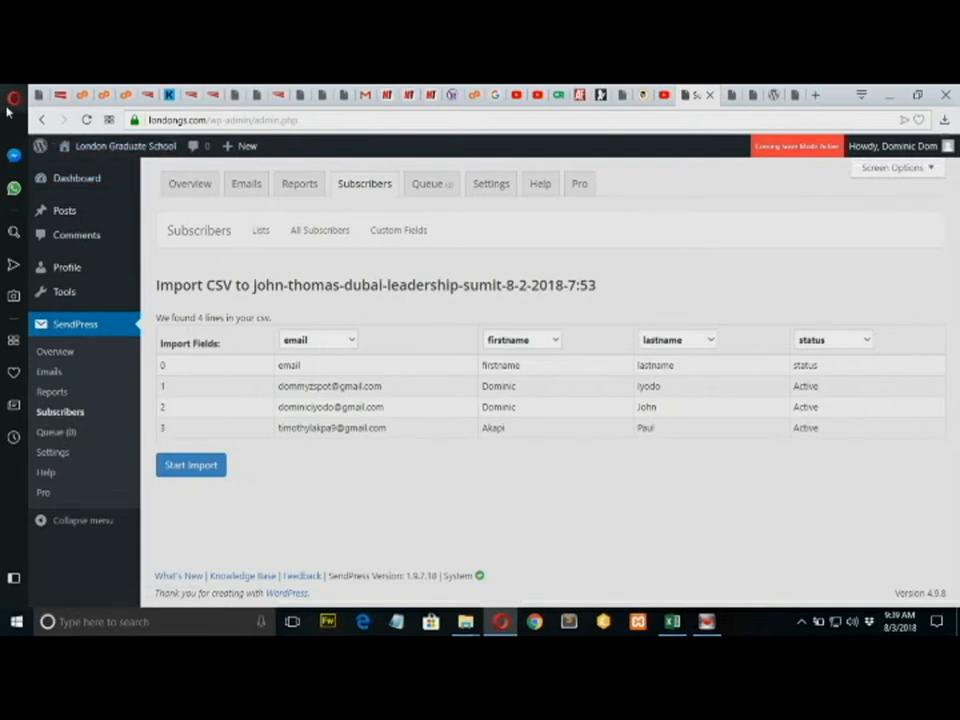
Re-upload the saved my-delegates.csv and import its four delegates.
click(43, 120)
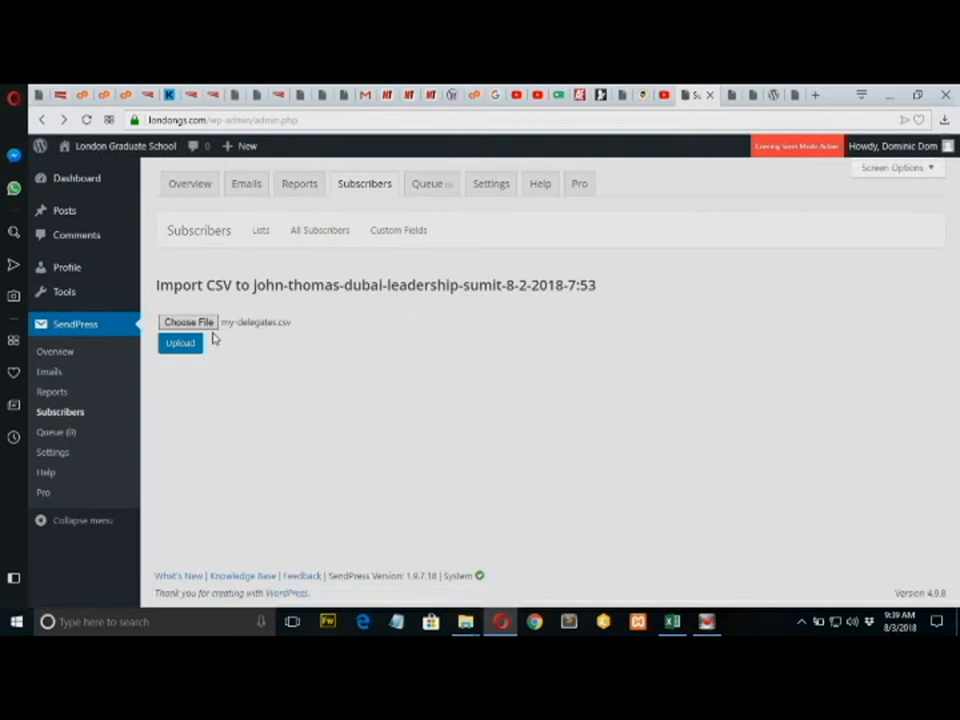
click(203, 322)
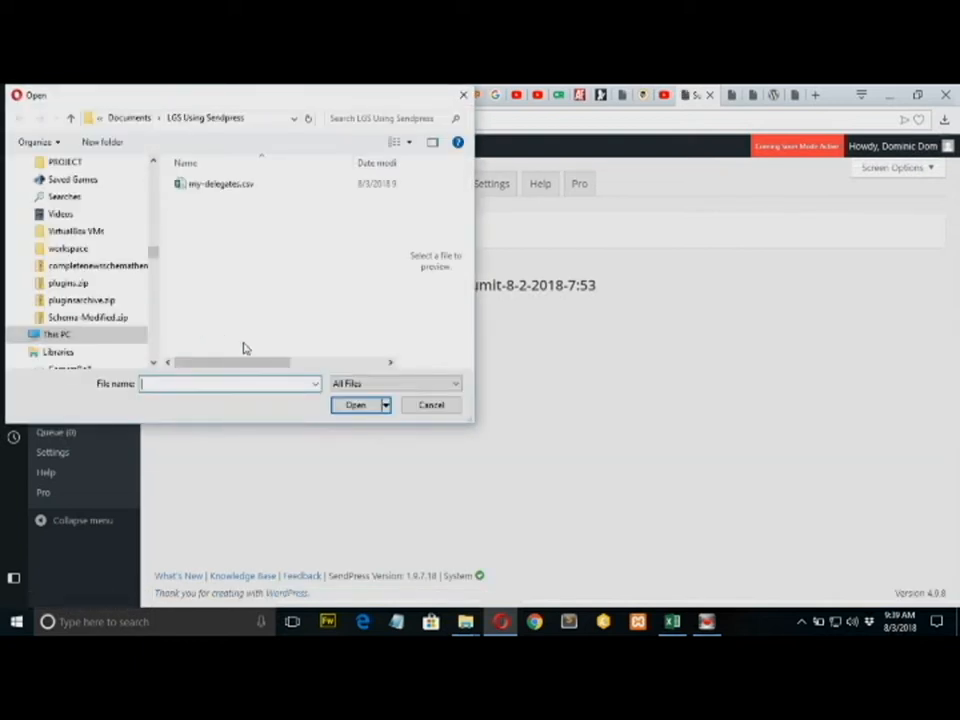
double_click(195, 185)
click(180, 347)
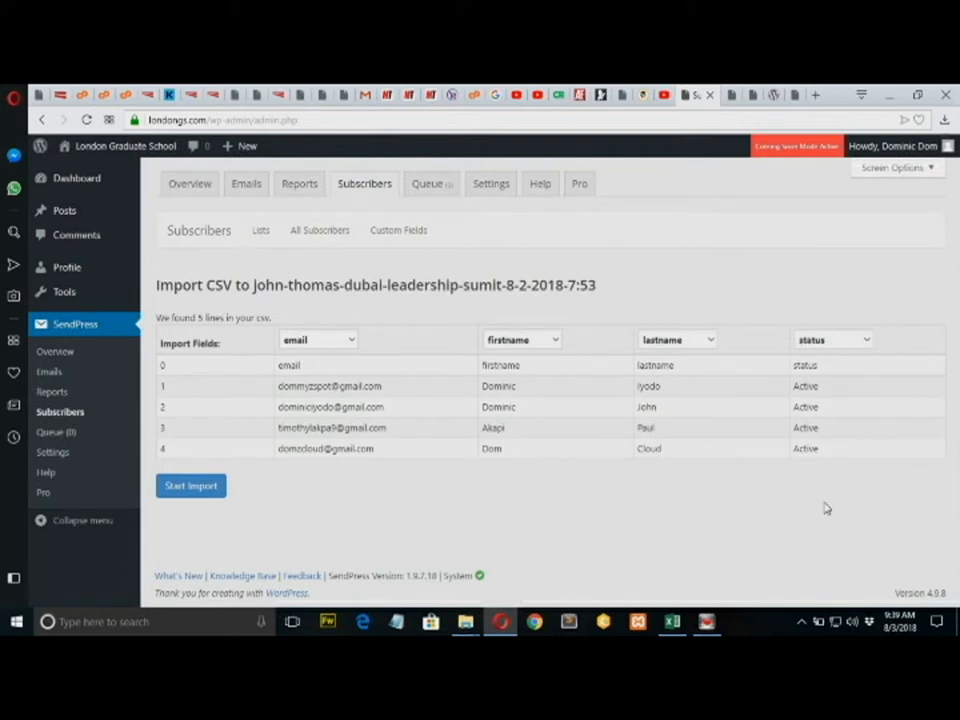
click(194, 490)
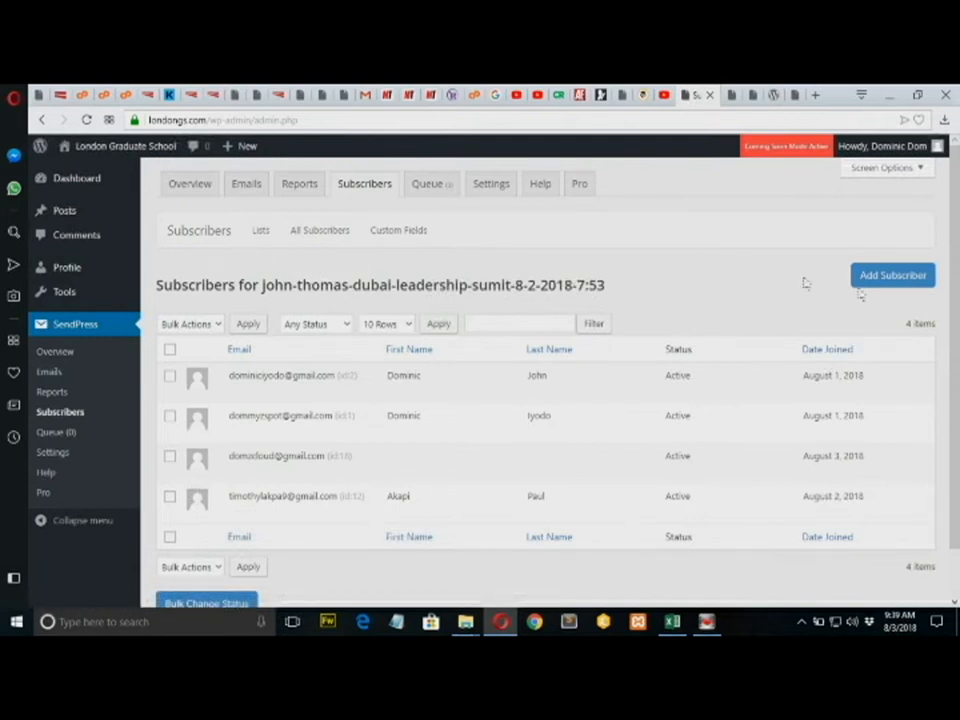
Scroll through the three subscribers of the 4-8-2018 Dubai leadership summit list.
scroll(957, 253, down, 1)
scroll(953, 316, up, 1)
scroll(831, 373, down, 1)
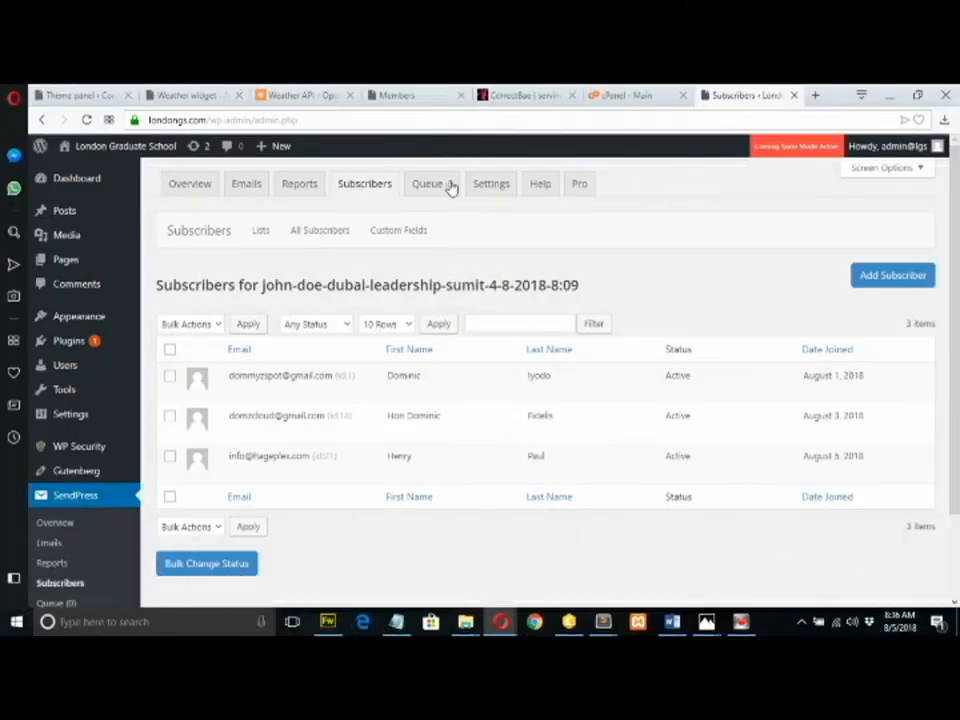
drag(956, 239, 957, 282)
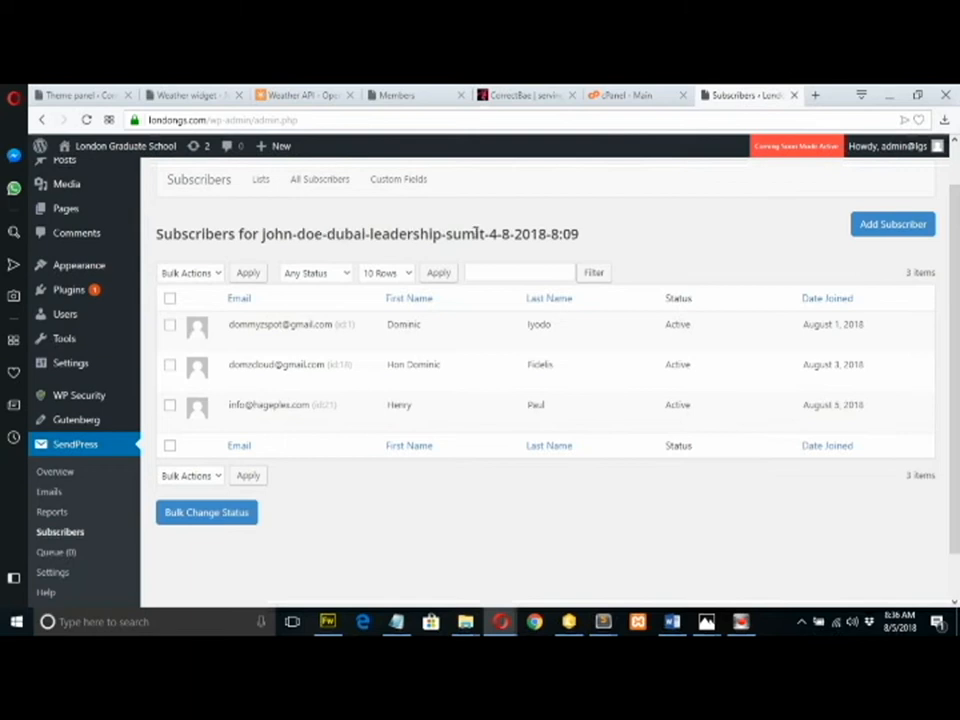
drag(957, 252, 958, 306)
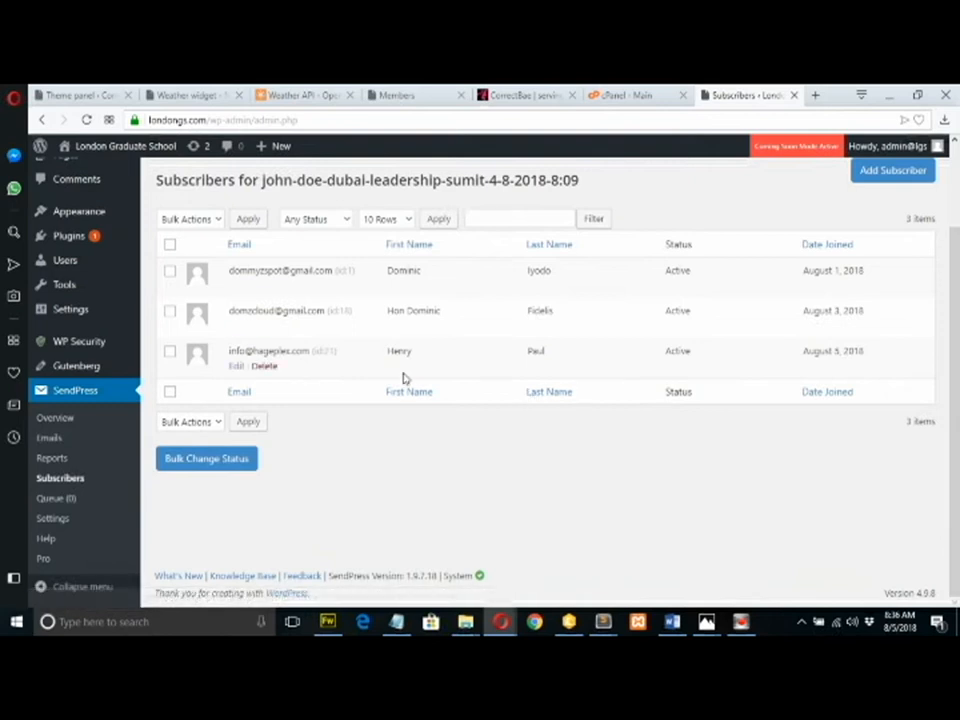
Go to the Emails page and scroll to the Dubai Leadership Summit newsletter row.
click(51, 441)
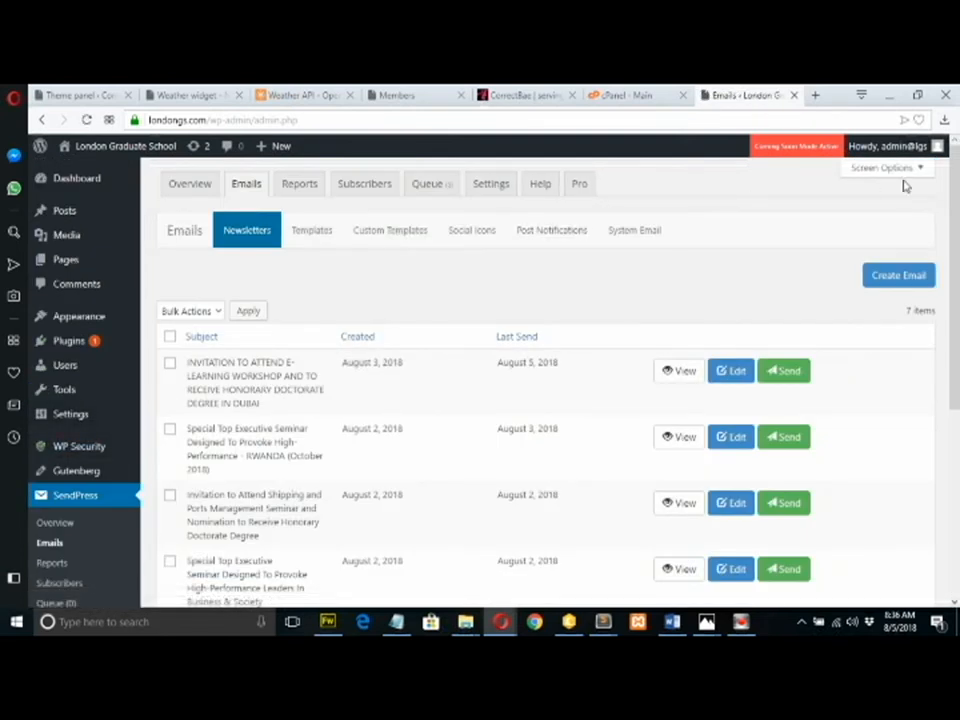
drag(956, 199, 958, 343)
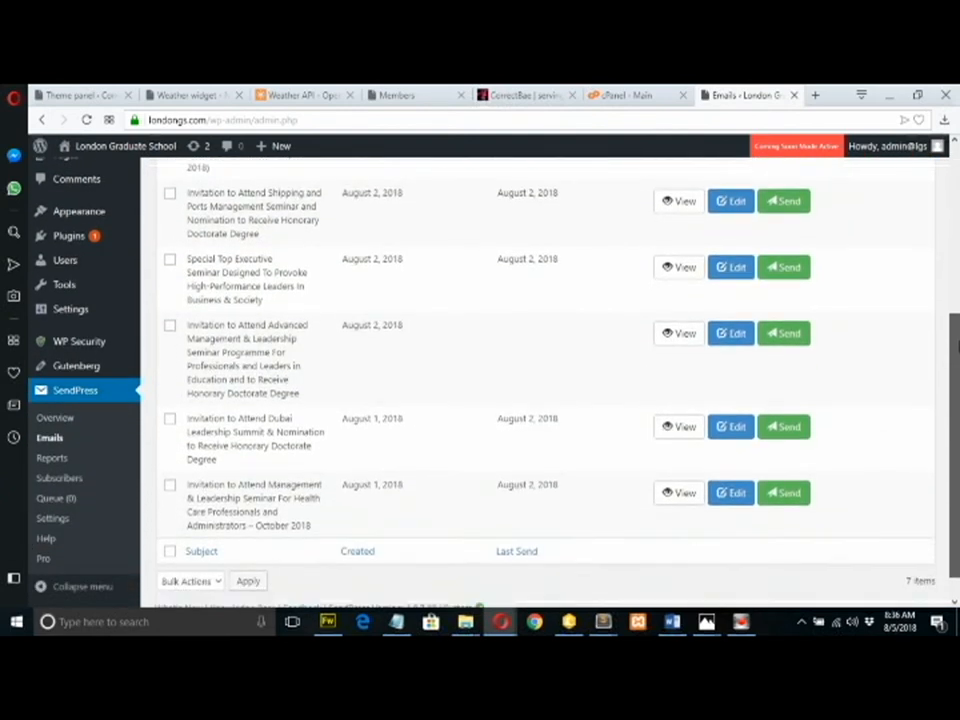
click(736, 436)
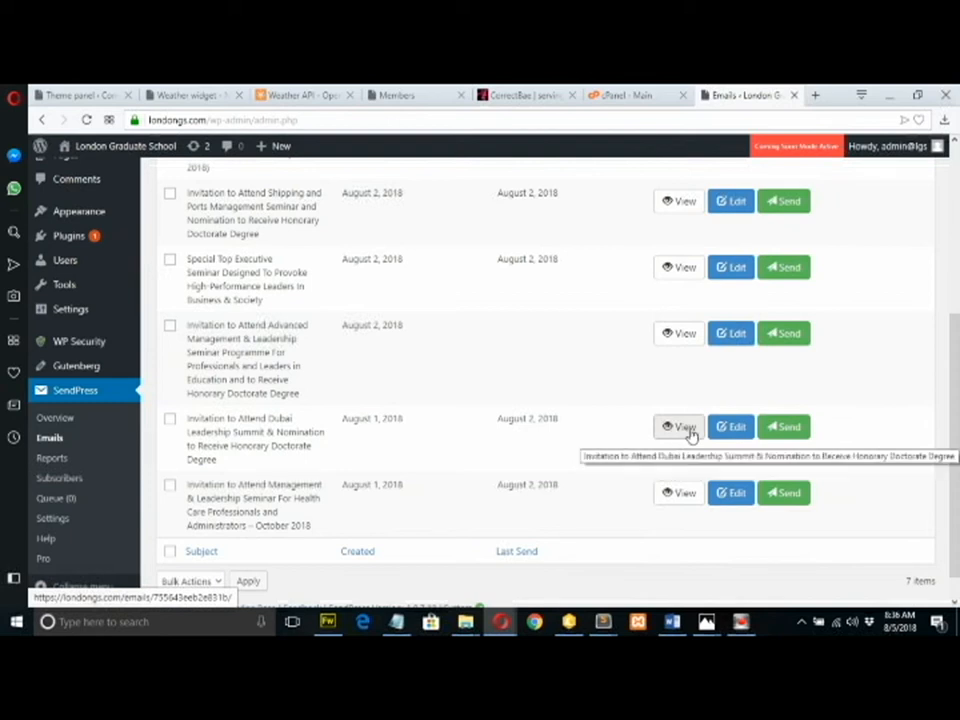
mouse_move(957, 391)
mouse_down()
mouse_move(957, 312)
mouse_move(957, 401)
mouse_up()
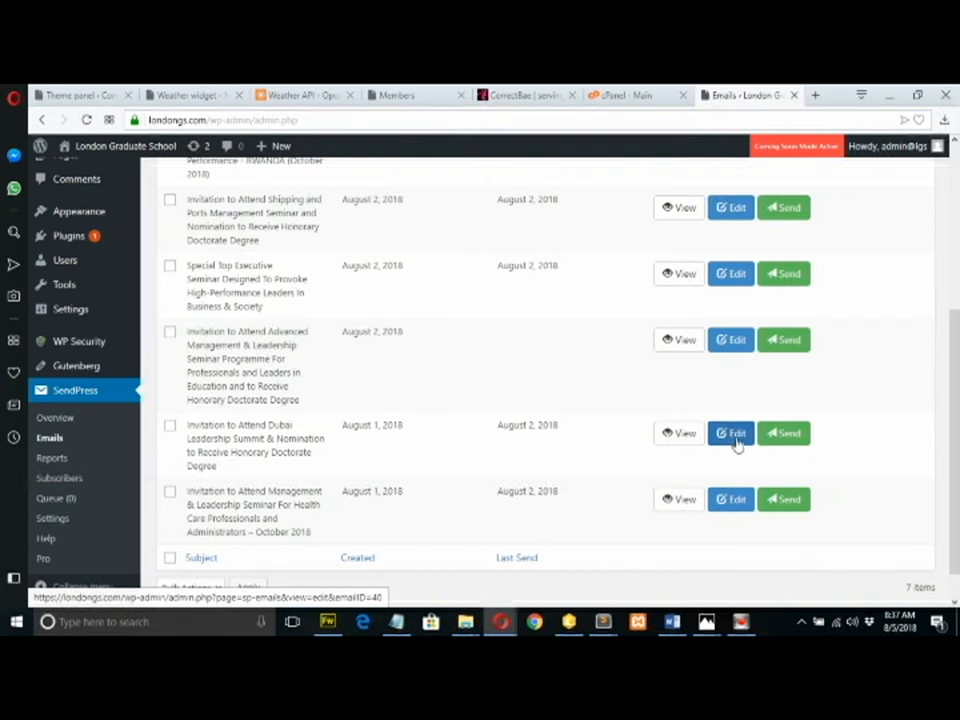
Begin sending the Dubai summit invitation and scroll down to the Lists box.
click(774, 436)
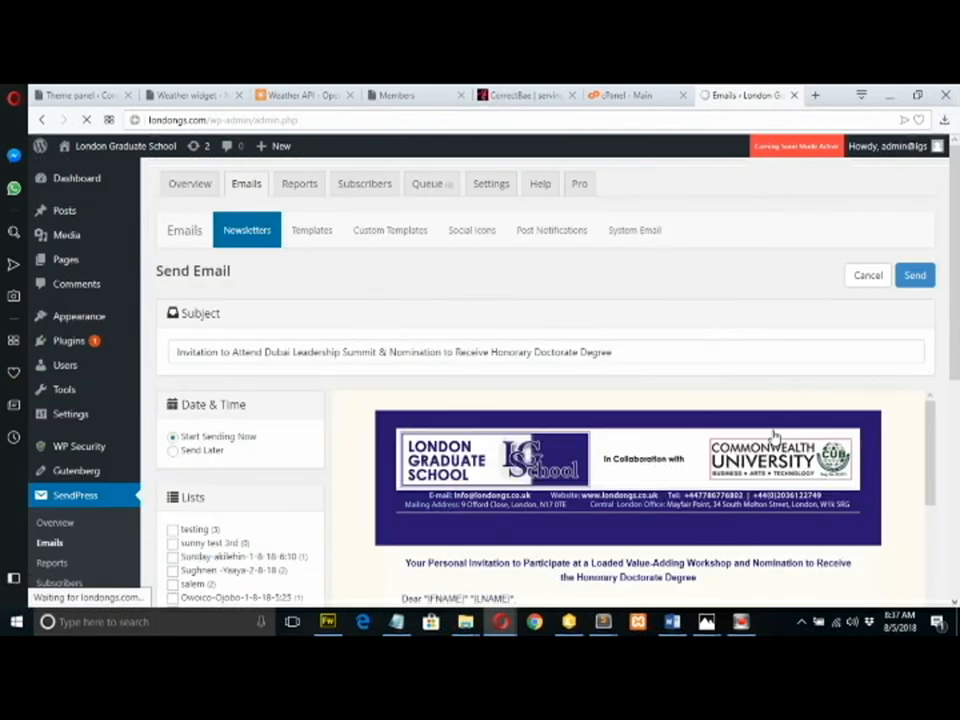
scroll(955, 227, down, 3)
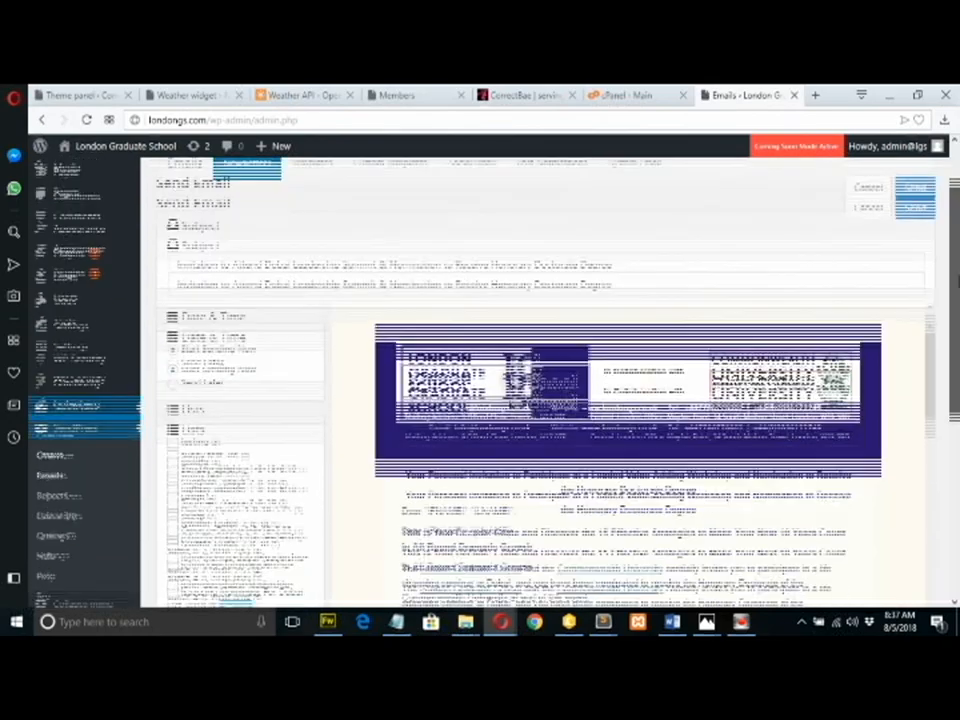
scroll(628, 400, down, 2)
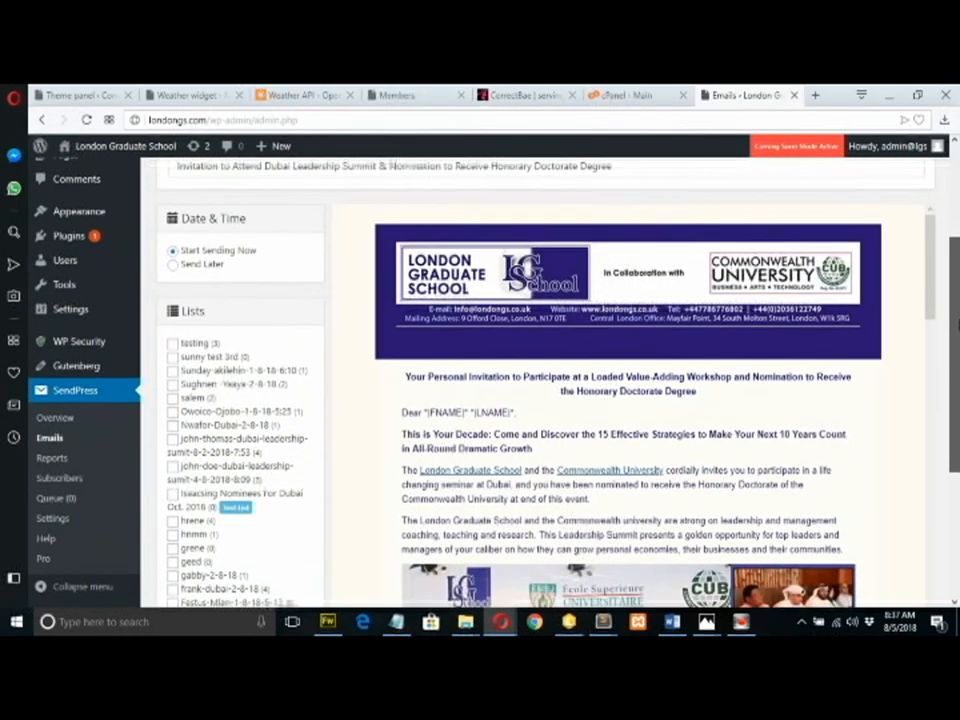
scroll(957, 335, down, 3)
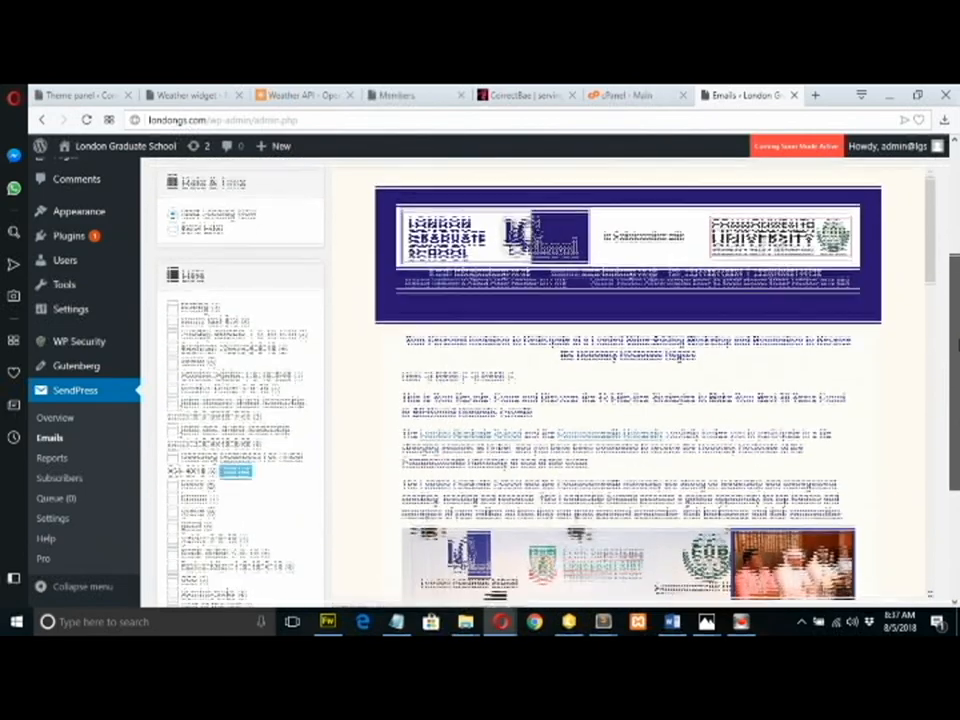
scroll(958, 355, down, 2)
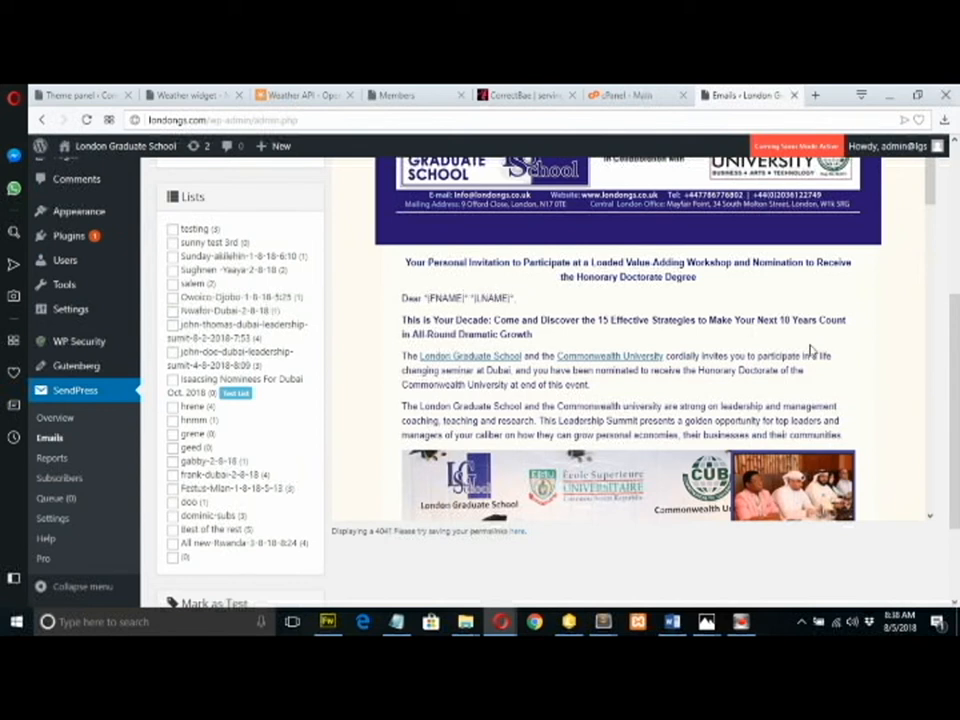
drag(956, 351, 957, 381)
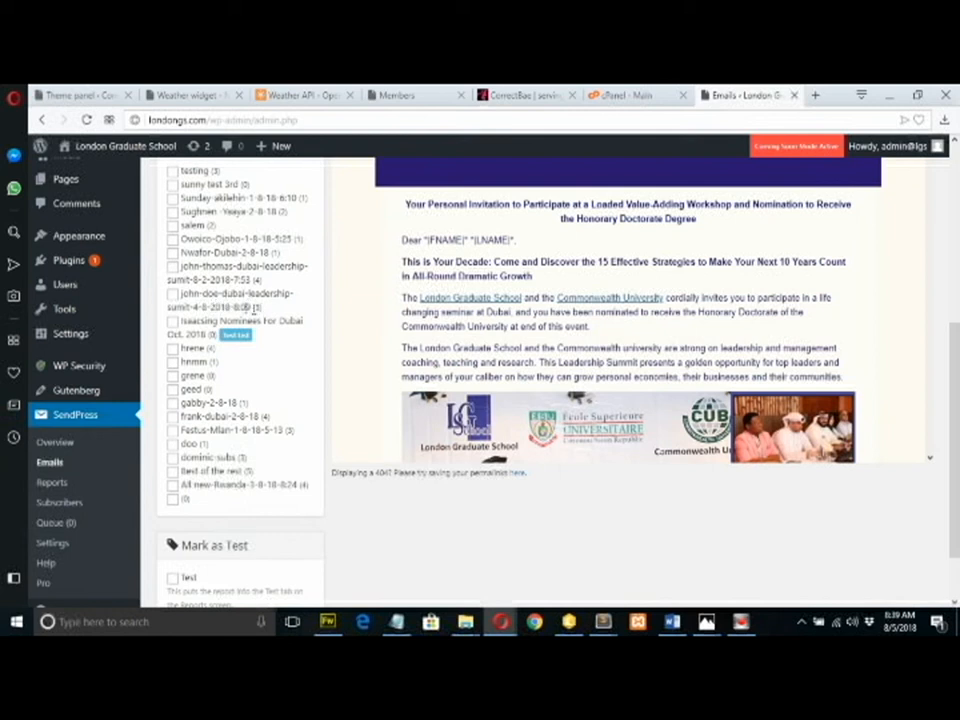
Tick the 4-8-2018 Dubai leadership summit list as the invitation's recipients.
click(173, 296)
drag(953, 408, 957, 358)
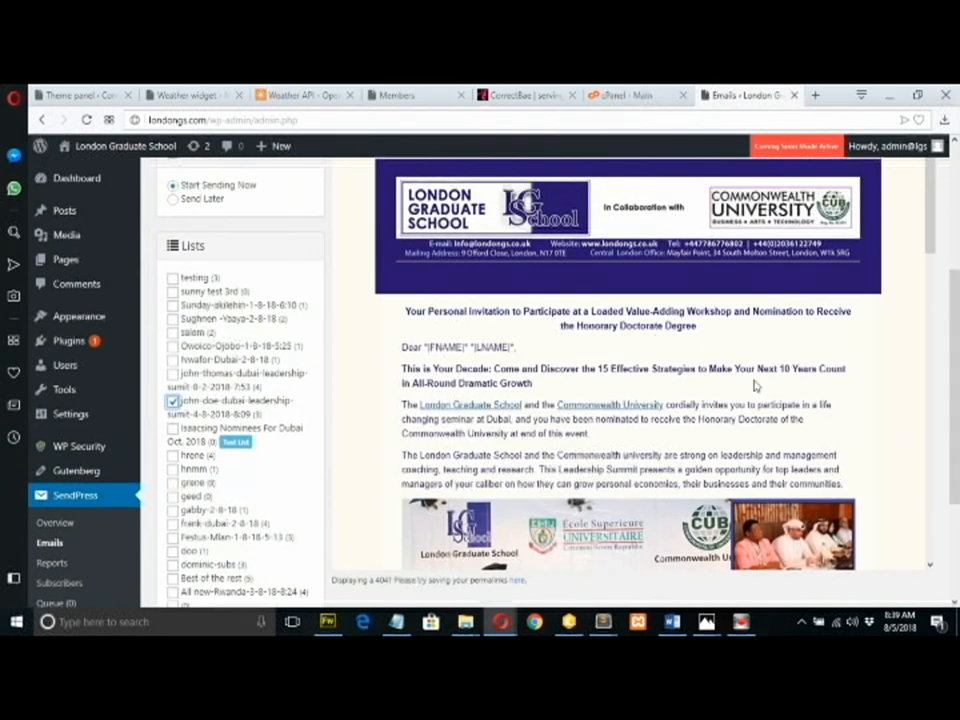
drag(957, 425, 957, 321)
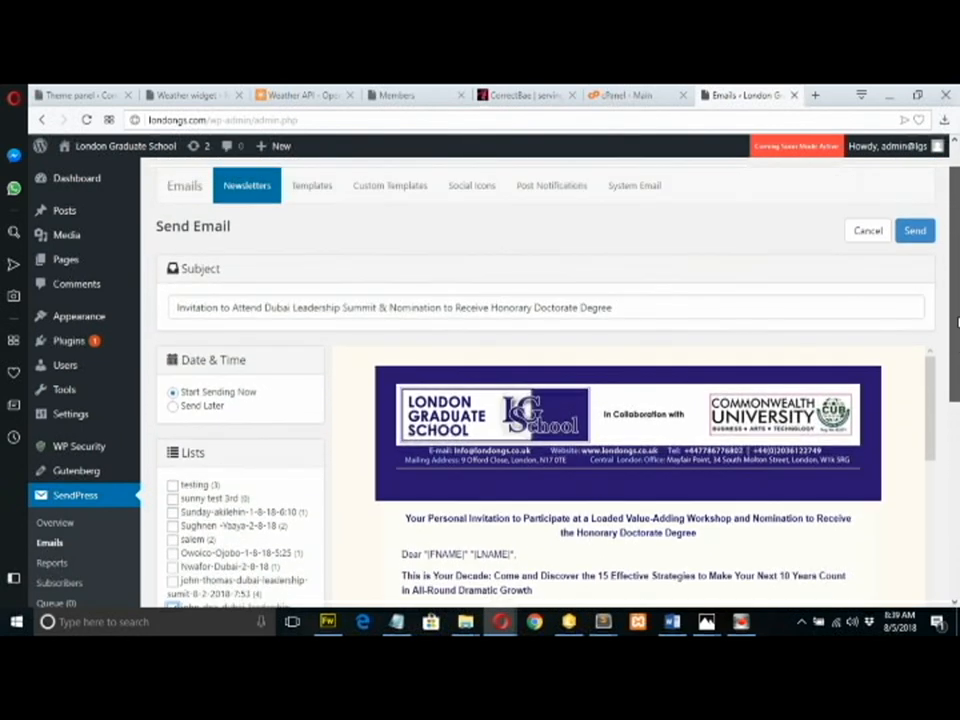
Send the Dubai invitation and confirm it, queuing emails to the summit list's 3 subscribers.
click(921, 233)
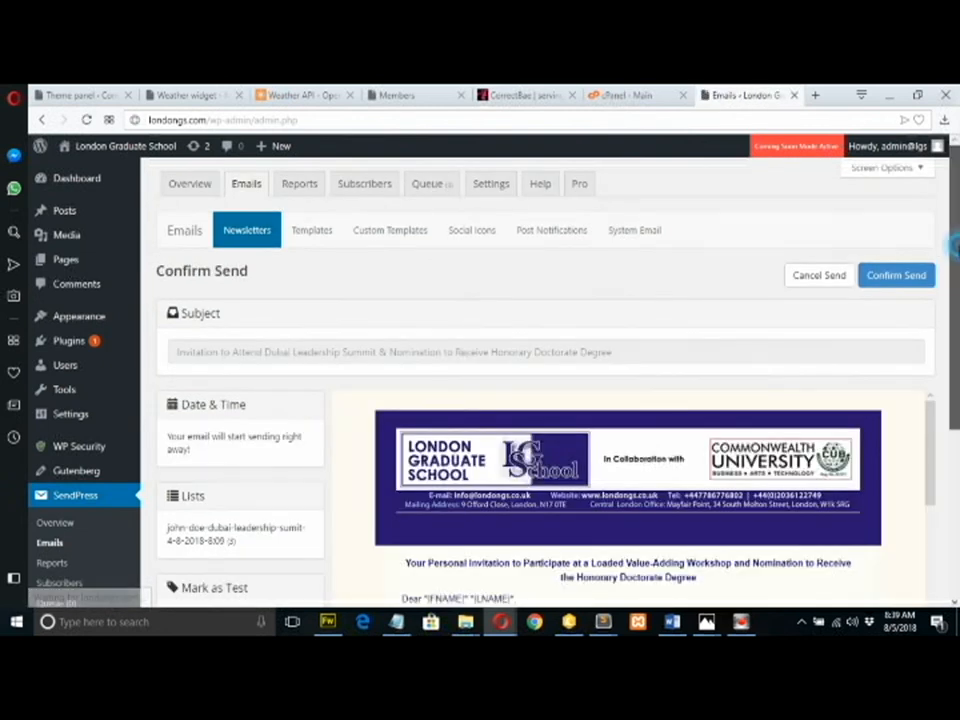
mouse_move(957, 264)
mouse_down()
mouse_move(958, 314)
mouse_move(955, 263)
mouse_up()
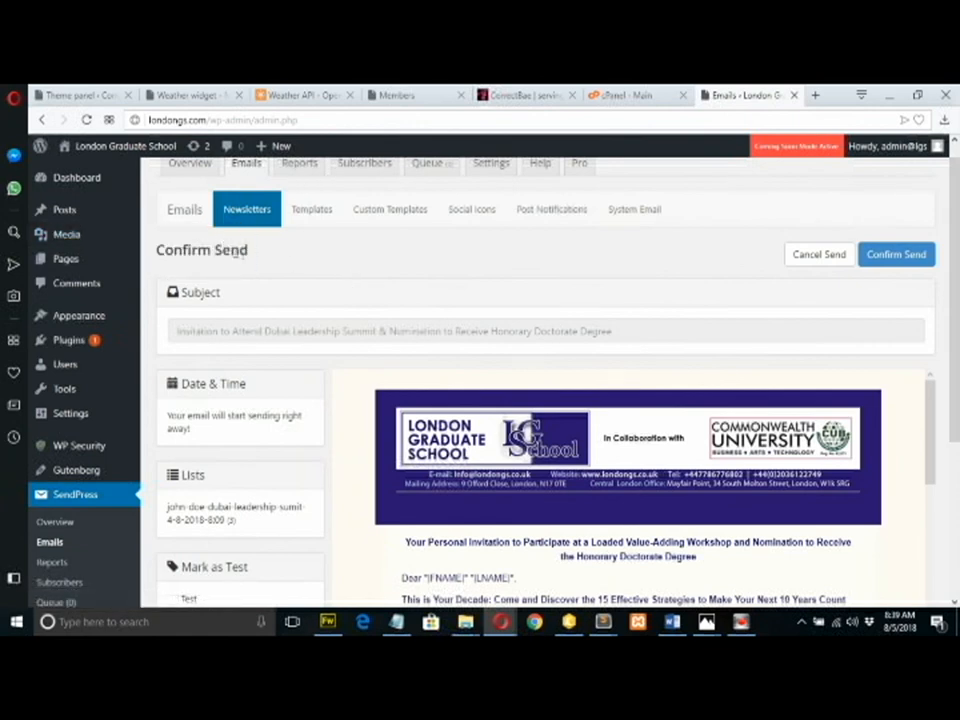
scroll(560, 330, down, 2)
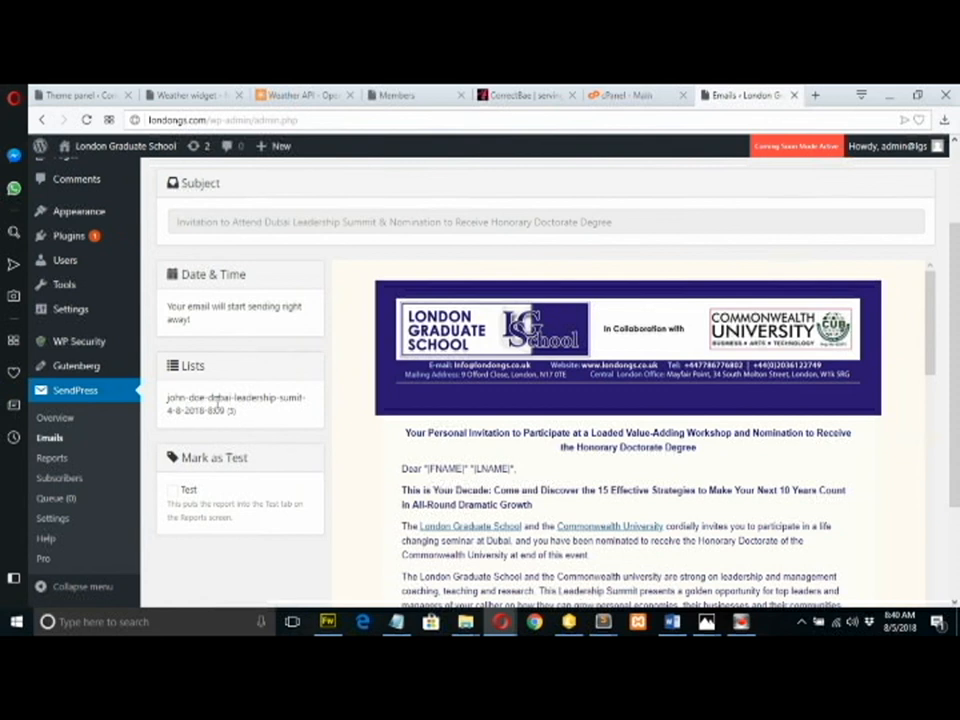
scroll(958, 293, up, 1)
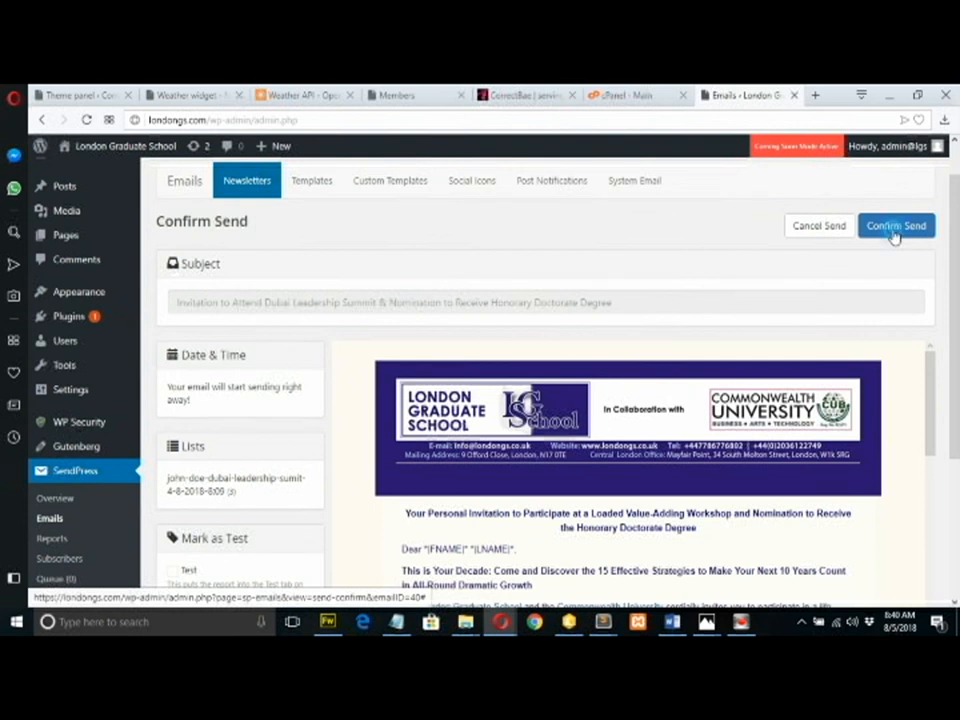
click(895, 232)
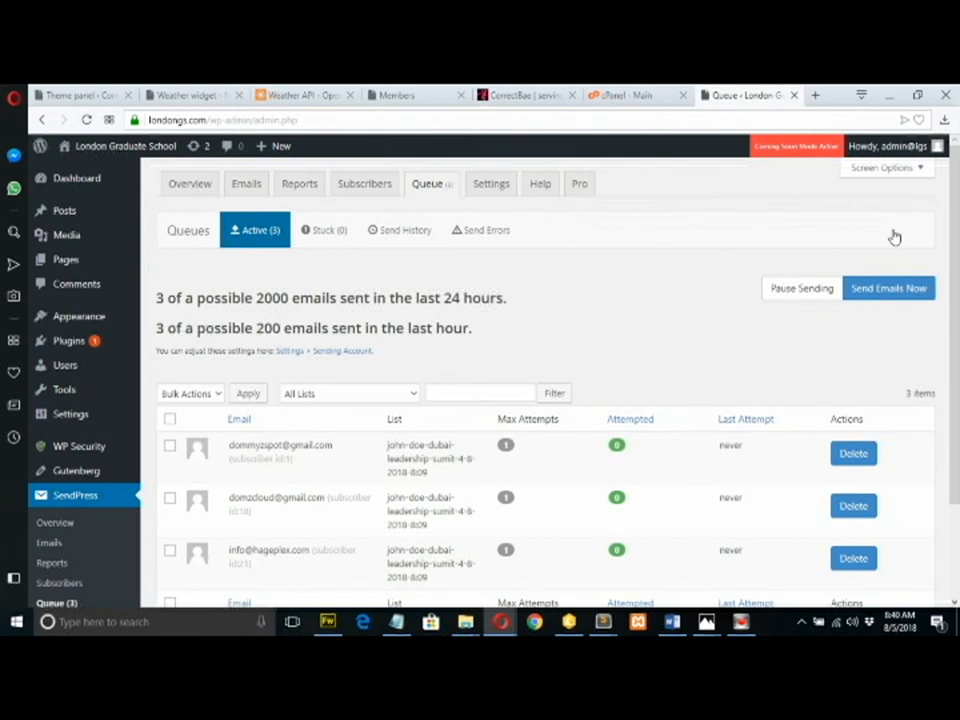
scroll(957, 296, down, 1)
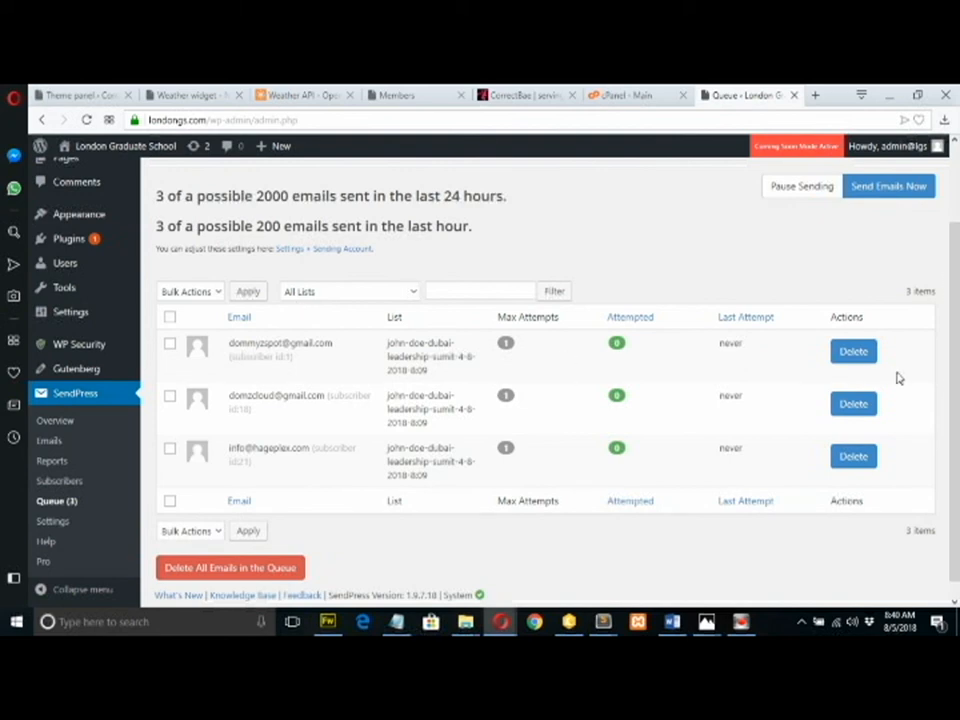
drag(956, 394, 958, 445)
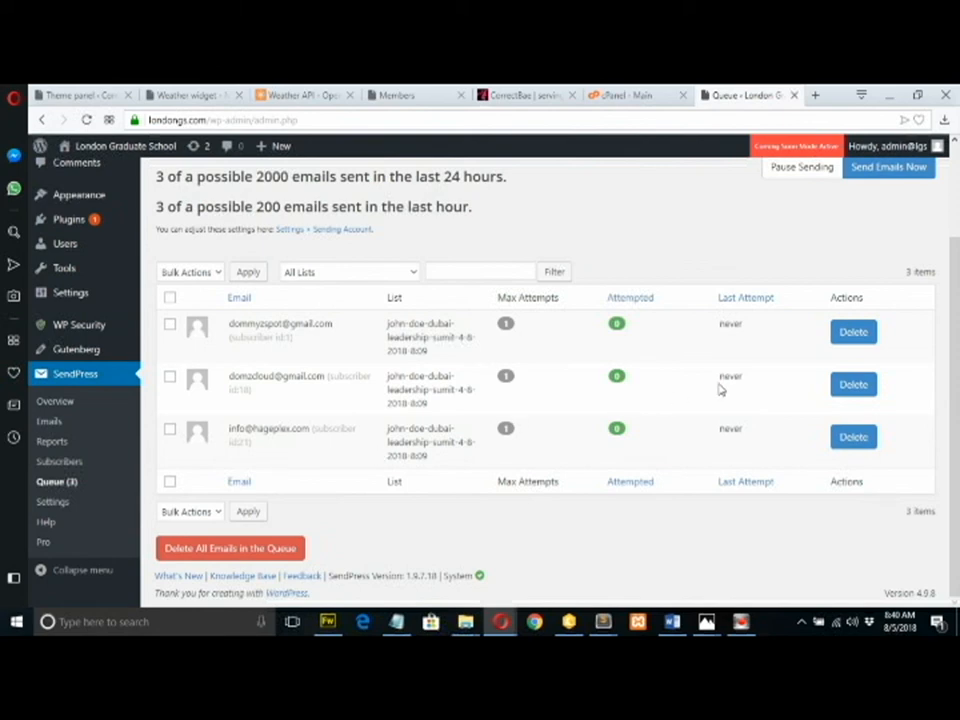
scroll(945, 260, up, 1)
mouse_move(957, 330)
mouse_down()
mouse_move(957, 339)
mouse_move(957, 328)
mouse_up()
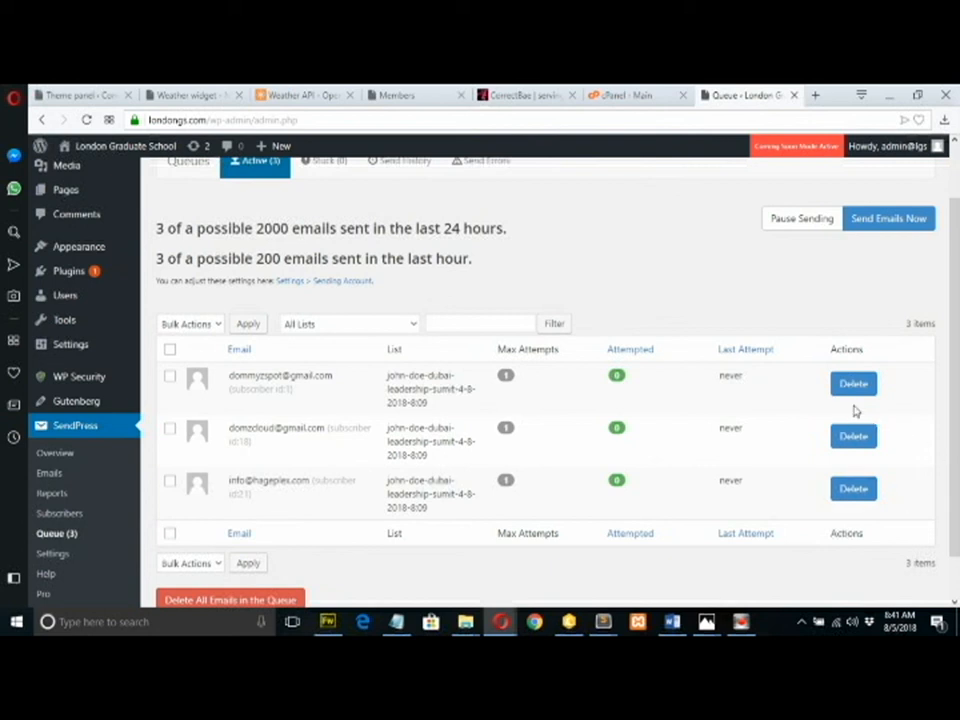
click(874, 218)
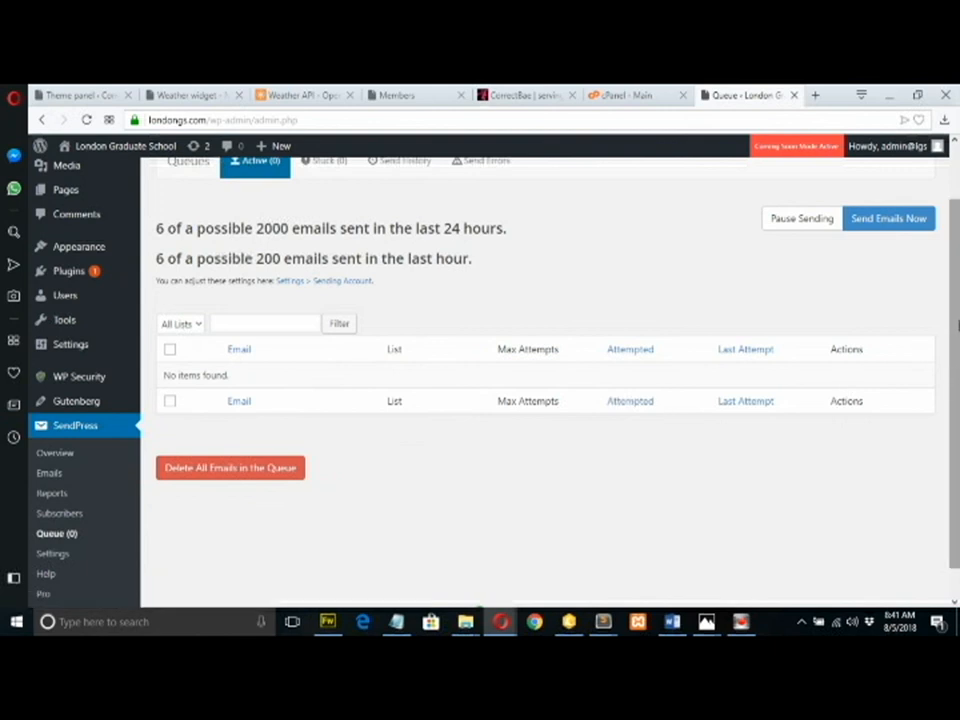
scroll(957, 300, up, 1)
scroll(957, 298, up, 1)
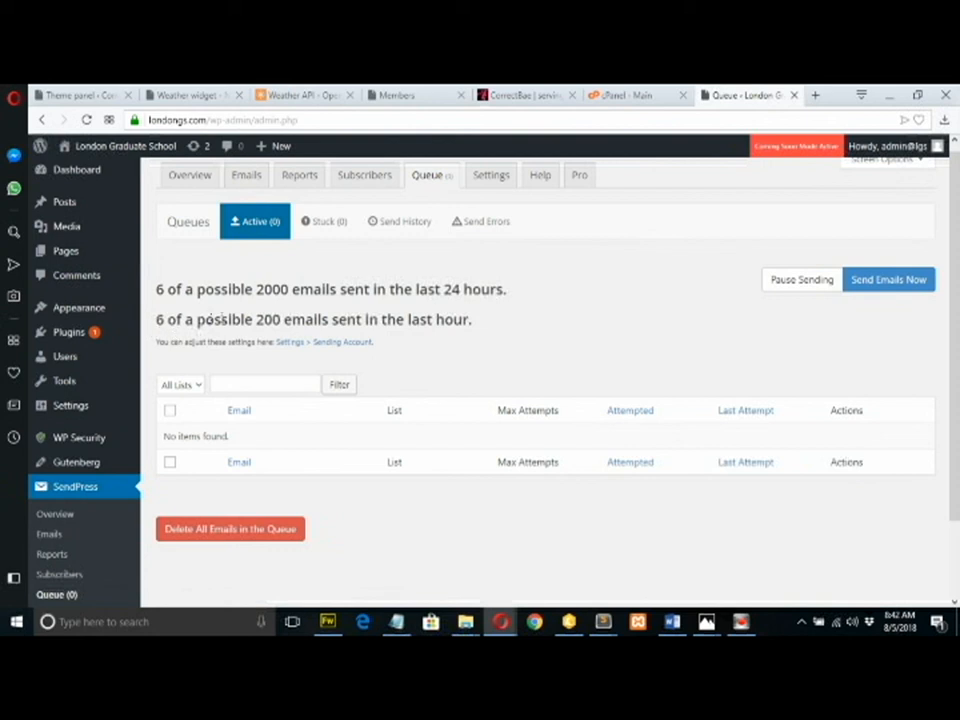
mouse_move(956, 333)
mouse_down()
mouse_move(956, 410)
mouse_move(957, 352)
mouse_up()
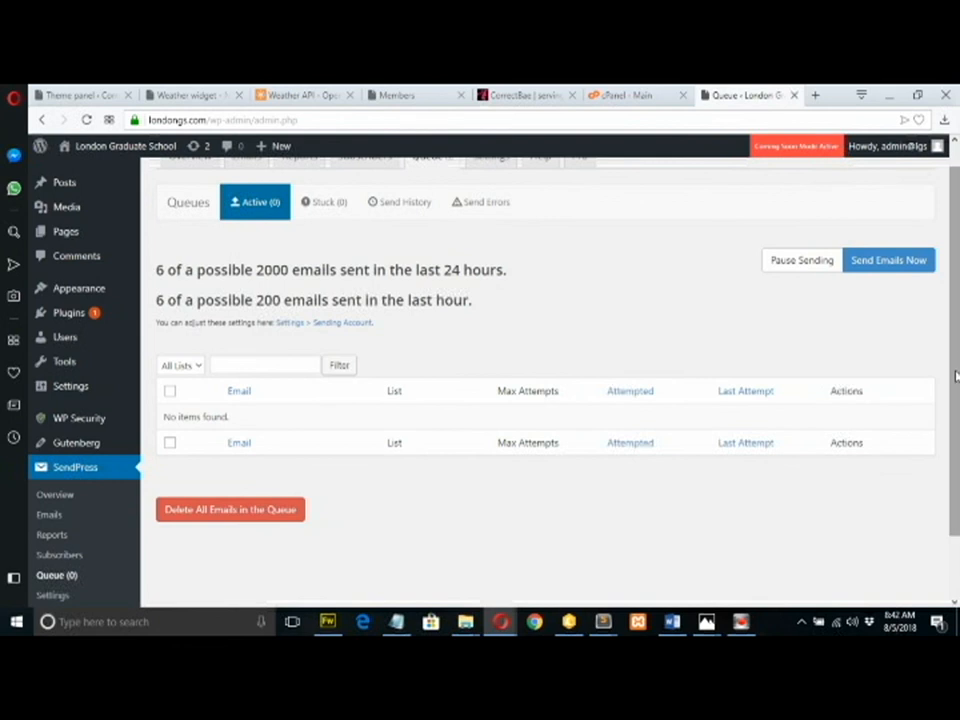
mouse_move(750, 623)
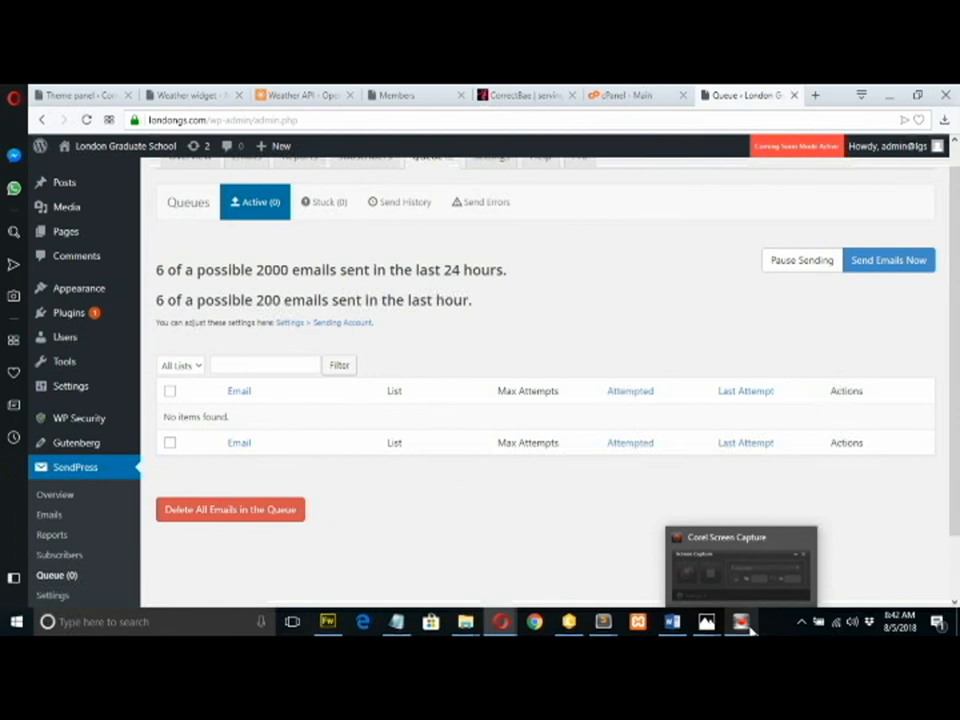